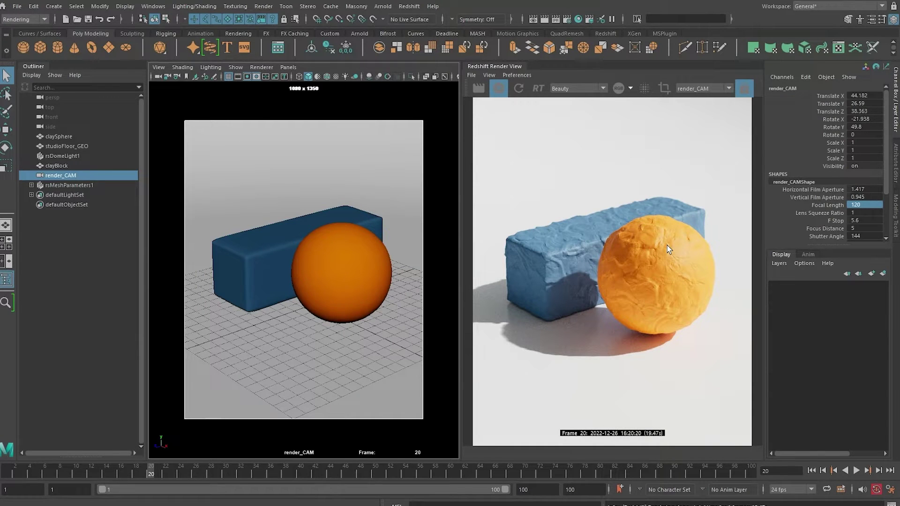
# Inspect the clay sphere and clay block meshes alongside their rendered look.
pyautogui.click(356, 232)
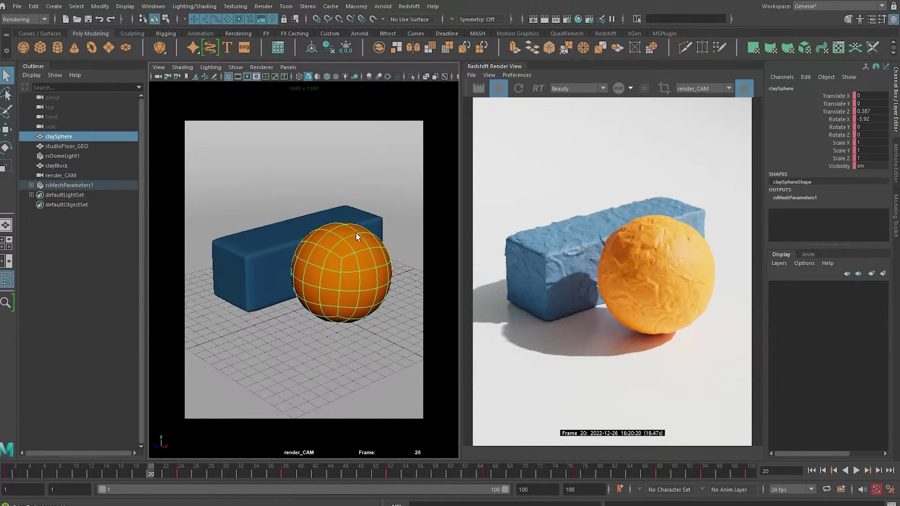
pyautogui.click(303, 226)
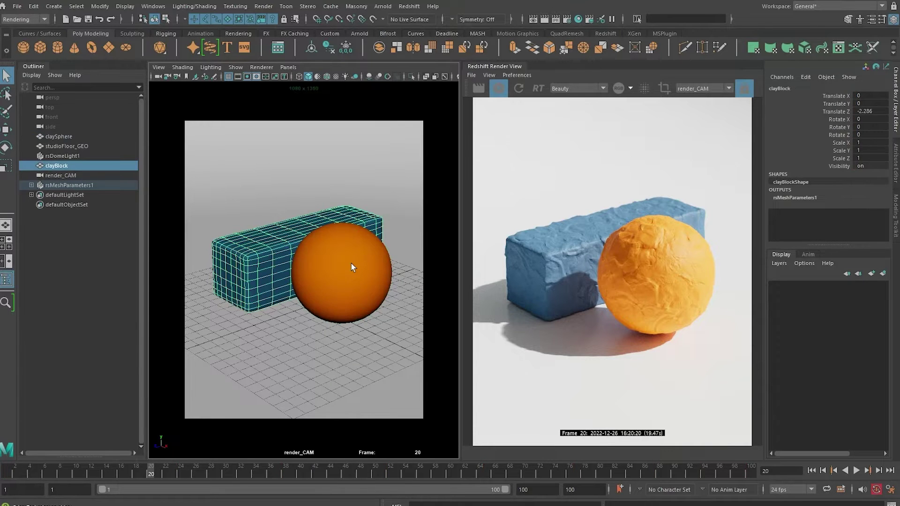
pyautogui.click(351, 263)
pyautogui.scroll(2, 588, 226)
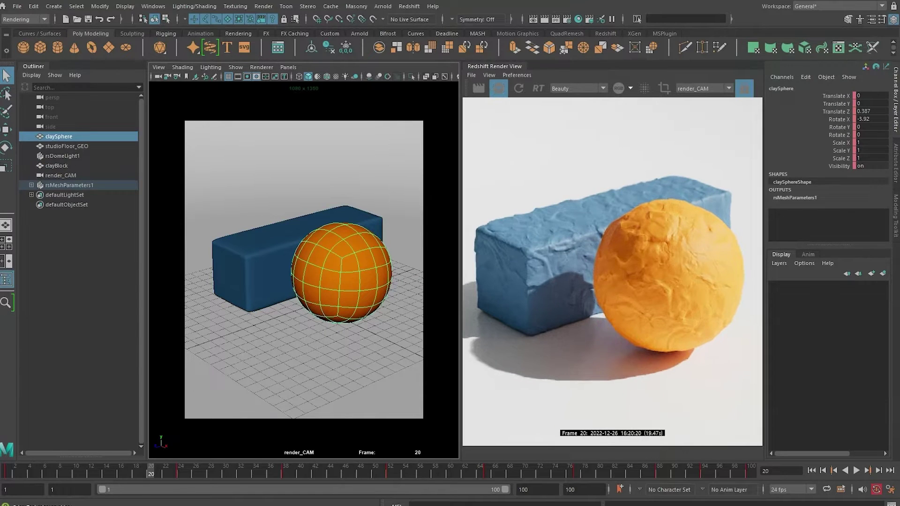
# Set the render camera's focal length to 240 and inspect the clay surface detail up close in the render.
pyautogui.click(157, 77)
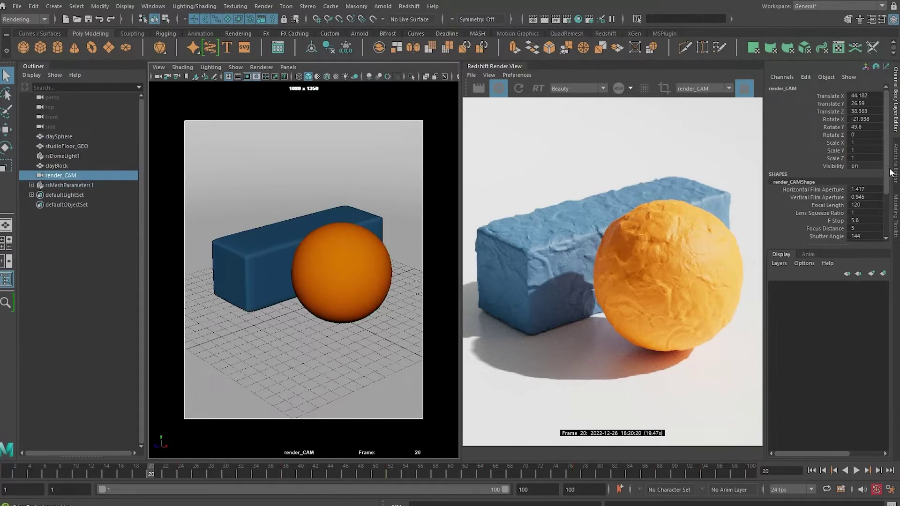
pyautogui.click(861, 205)
pyautogui.write('240')
pyautogui.press('Return')
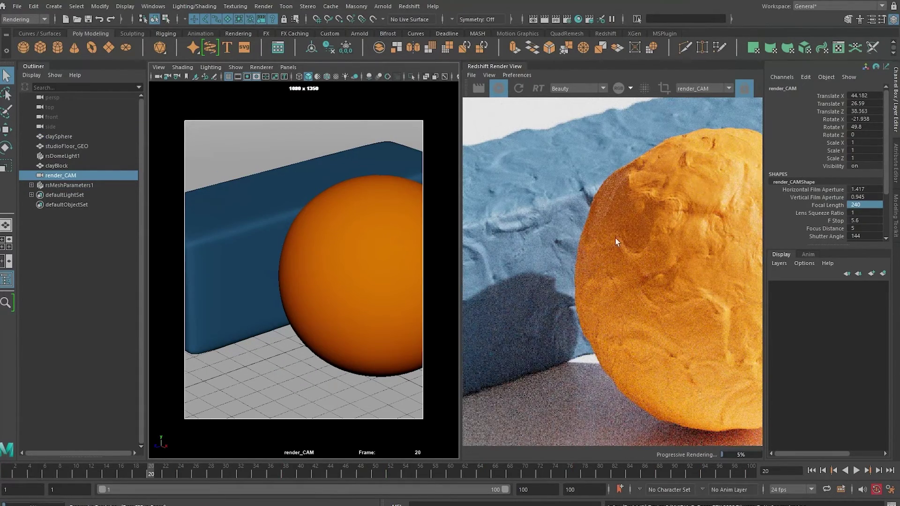
pyautogui.moveTo(660, 348); pyautogui.dragTo(581, 187)
pyautogui.moveTo(656, 225); pyautogui.dragTo(693, 234)
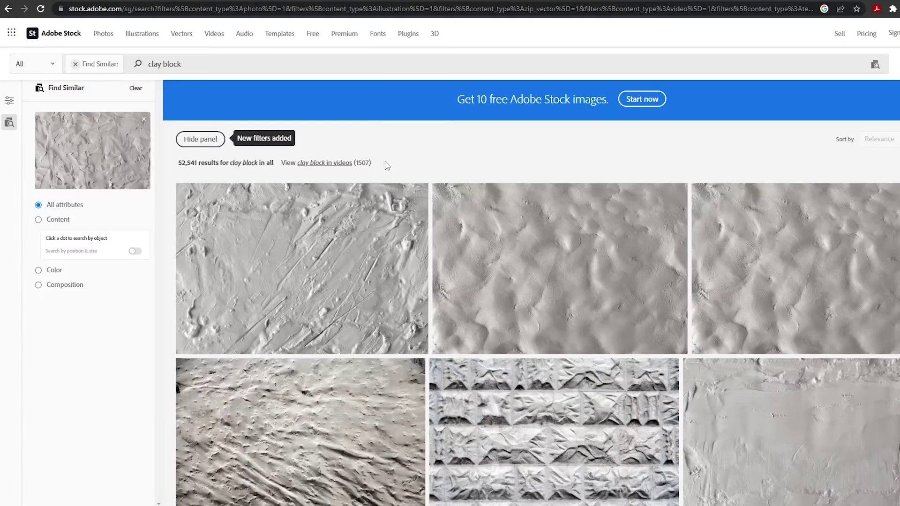
# Browse the Adobe Stock clay block results in the web browser for surface texture references.
pyautogui.scroll(-4, 385, 164)
pyautogui.click(388, 157)
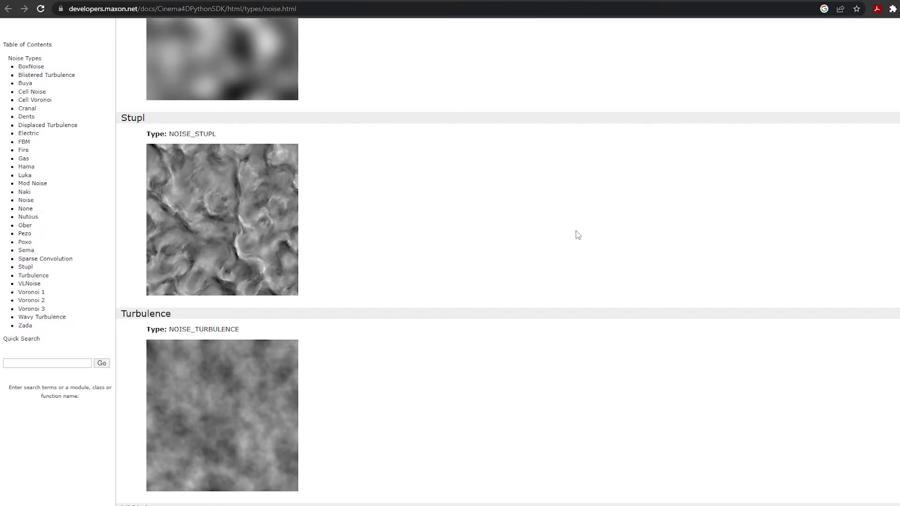
# Look through the noise type samples in the Cinema 4D SDK documentation and find the Stupl noise by searching for "stupl".
pyautogui.scroll(7, 410, 199)
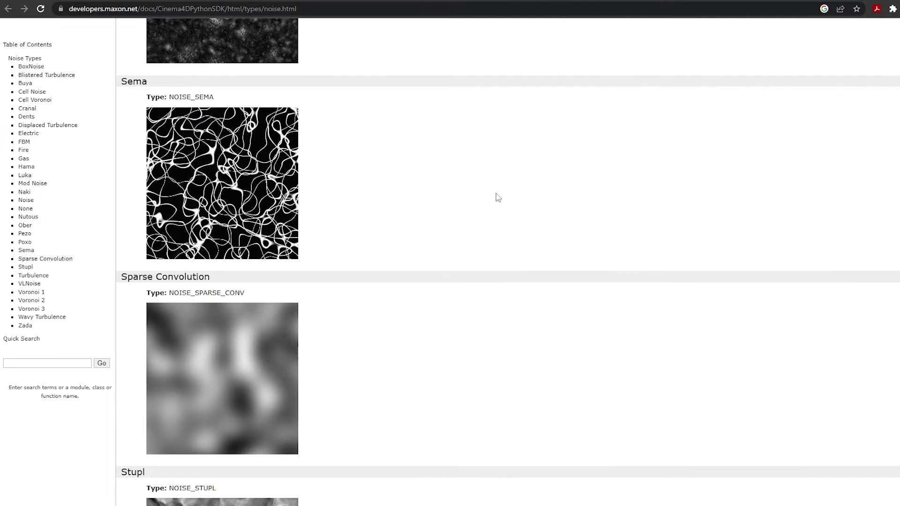
pyautogui.scroll(20, 496, 197)
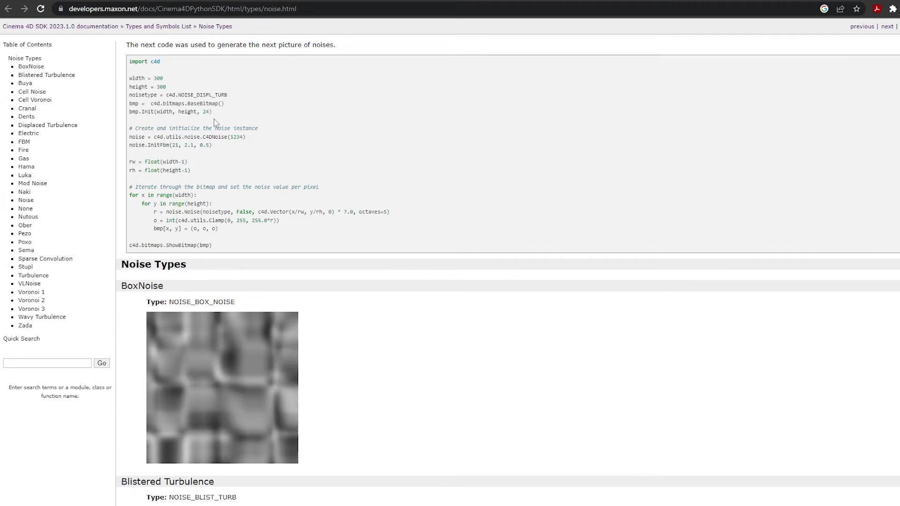
pyautogui.scroll(-3, 508, 262)
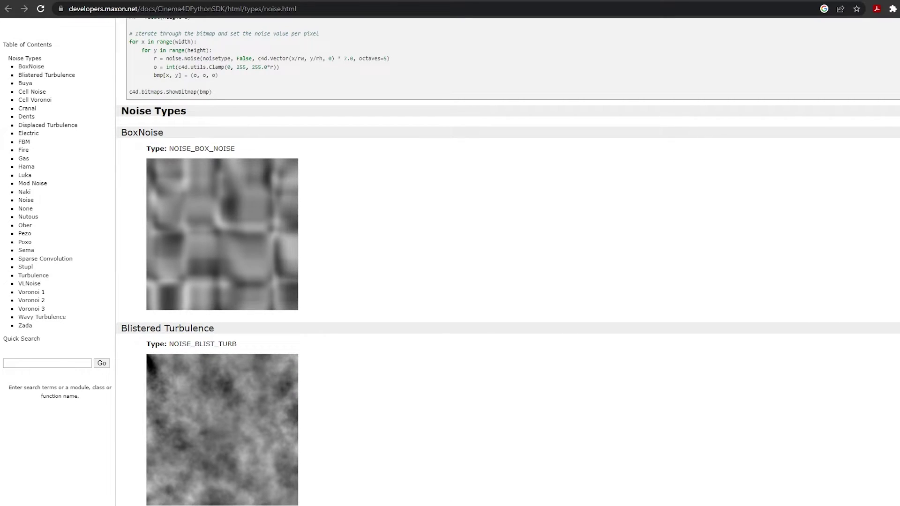
pyautogui.scroll(-9, 508, 262)
pyautogui.scroll(-10, 695, 163)
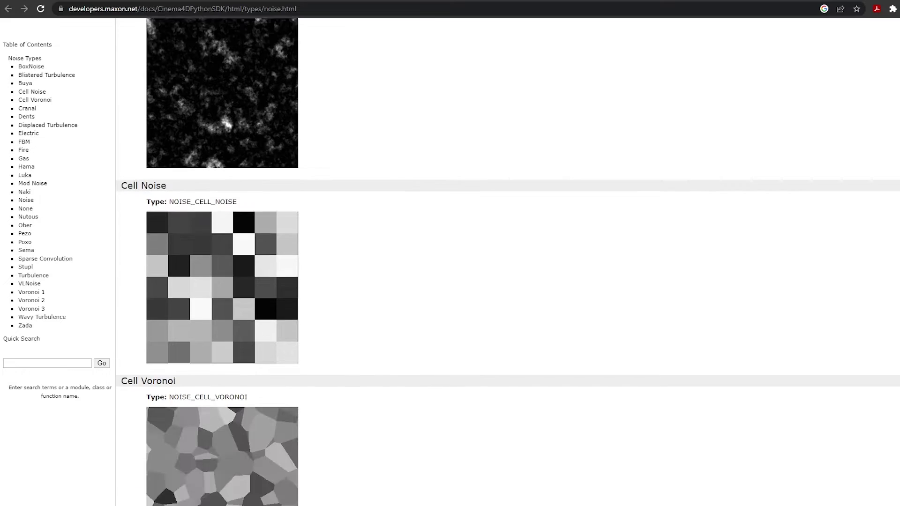
pyautogui.hotkey('ctrl', 'f')
pyautogui.write('stu')
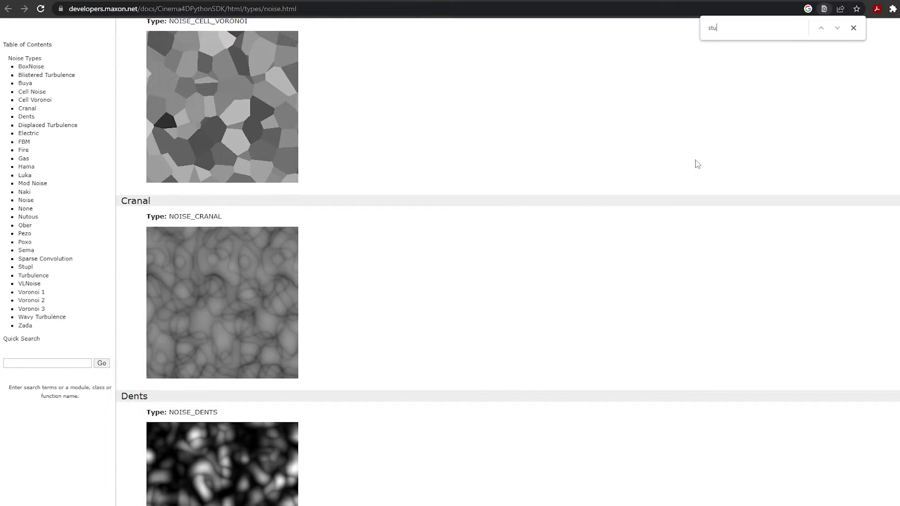
pyautogui.write('pl')
pyautogui.click(854, 28)
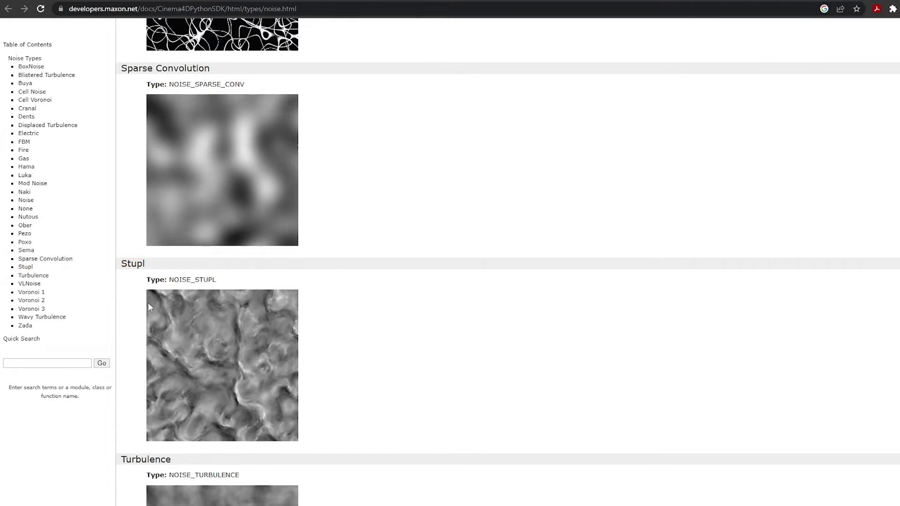
pyautogui.scroll(-3, 215, 243)
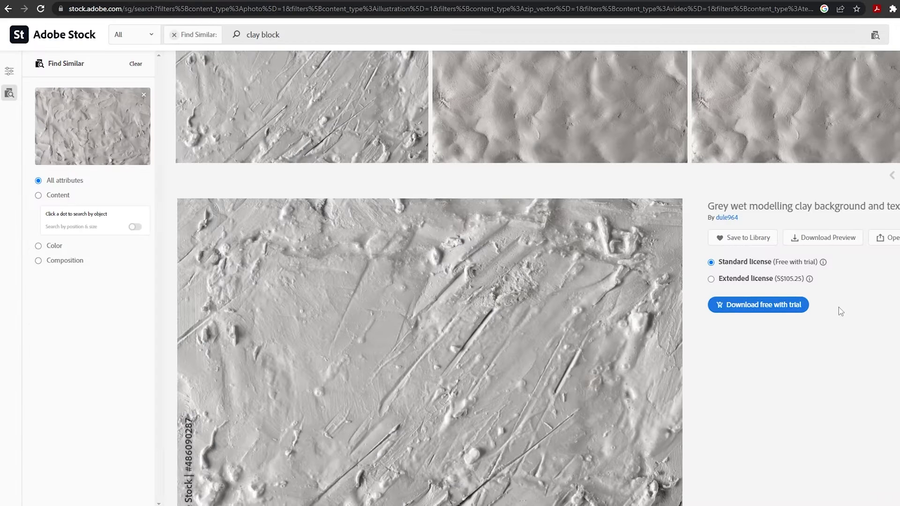
# Compare the grey wet modelling clay photo on Adobe Stock with the Stupl noise sample.
pyautogui.scroll(2, 839, 309)
pyautogui.scroll(-2, 836, 324)
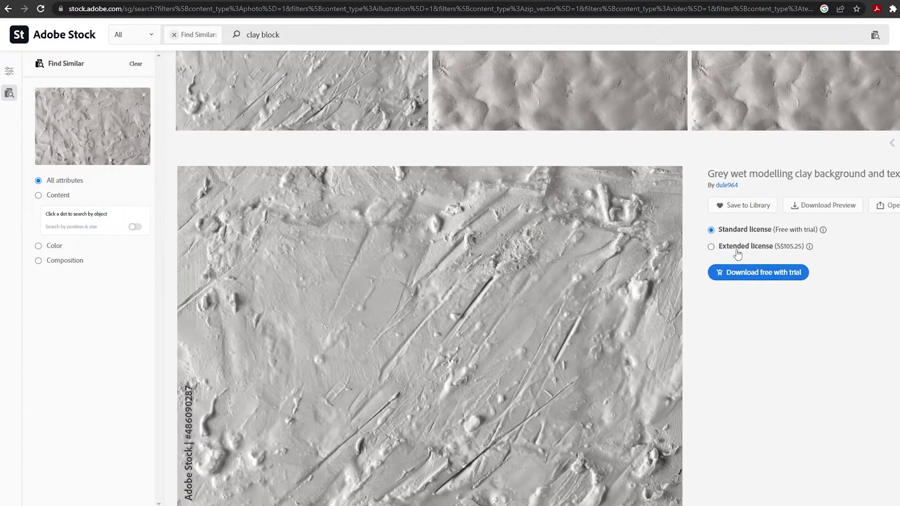
pyautogui.scroll(2, 655, 279)
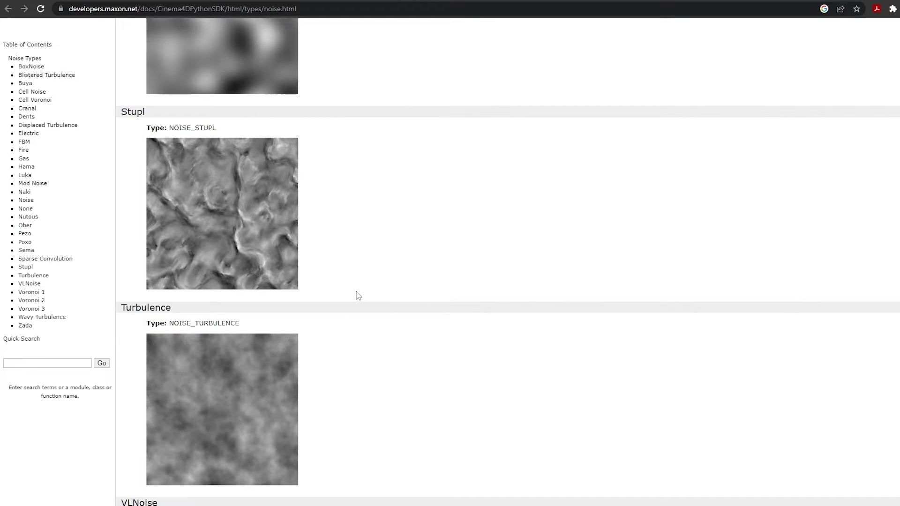
pyautogui.scroll(1, 144, 191)
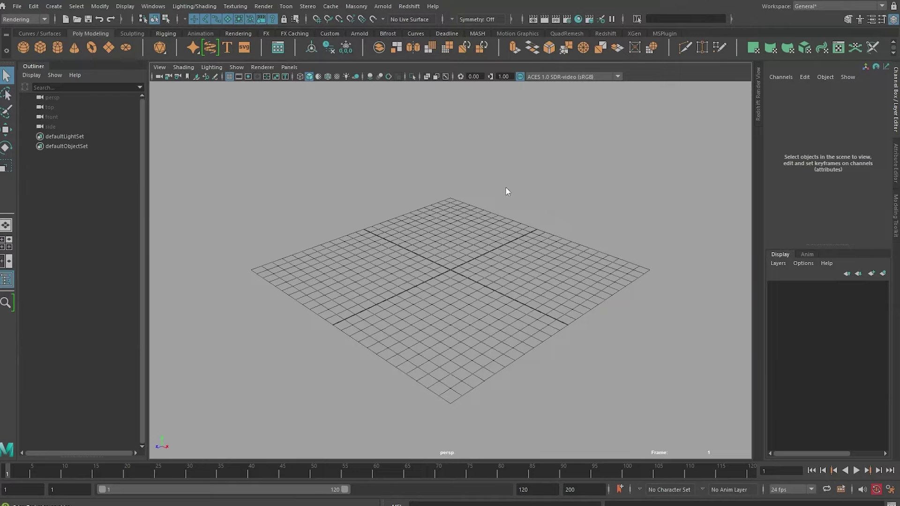
# Create a polygon cube in Maya with width 5, height 5 and depth 15.
pyautogui.keyDown('shift'); pyautogui.rightClick(505, 187); pyautogui.keyUp('shift')
pyautogui.click(502, 214)
pyautogui.press('f')
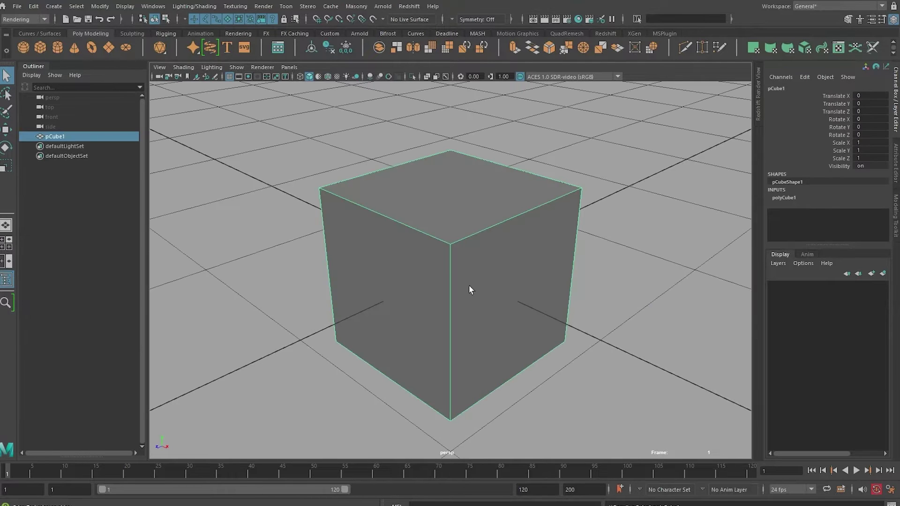
pyautogui.keyDown('alt'); pyautogui.moveTo(564, 257); pyautogui.dragTo(331, 247, button='right'); pyautogui.keyUp('alt')
pyautogui.click(783, 197)
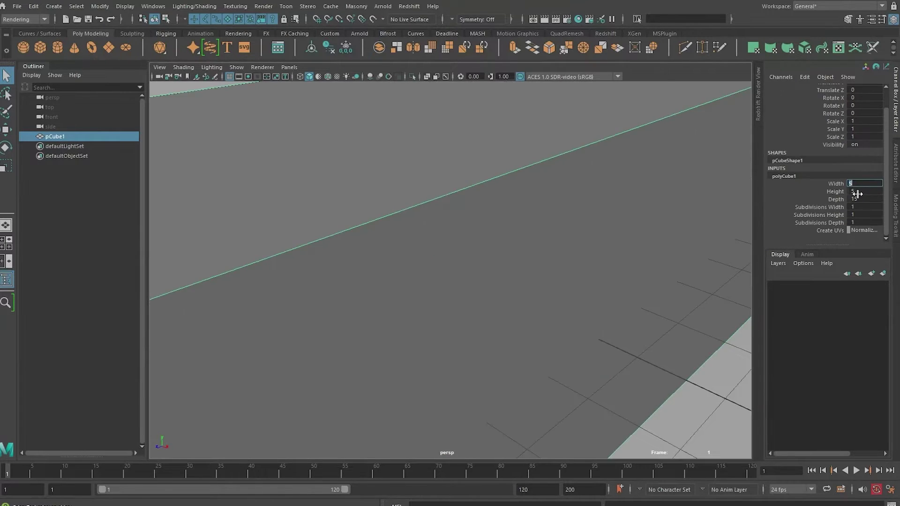
pyautogui.keyDown('alt'); pyautogui.moveTo(674, 170); pyautogui.dragTo(671, 197, button='right'); pyautogui.keyUp('alt')
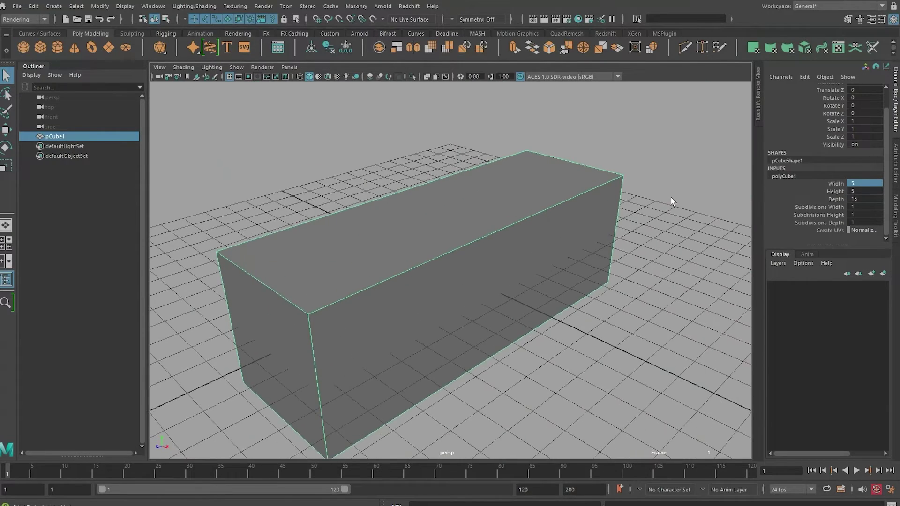
pyautogui.keyDown('alt'); pyautogui.moveTo(560, 291); pyautogui.dragTo(542, 265, button='right'); pyautogui.keyUp('alt')
# Raise the block with snapping so its base rests on the grid at Translate Y 2.5.
pyautogui.click(480, 245)
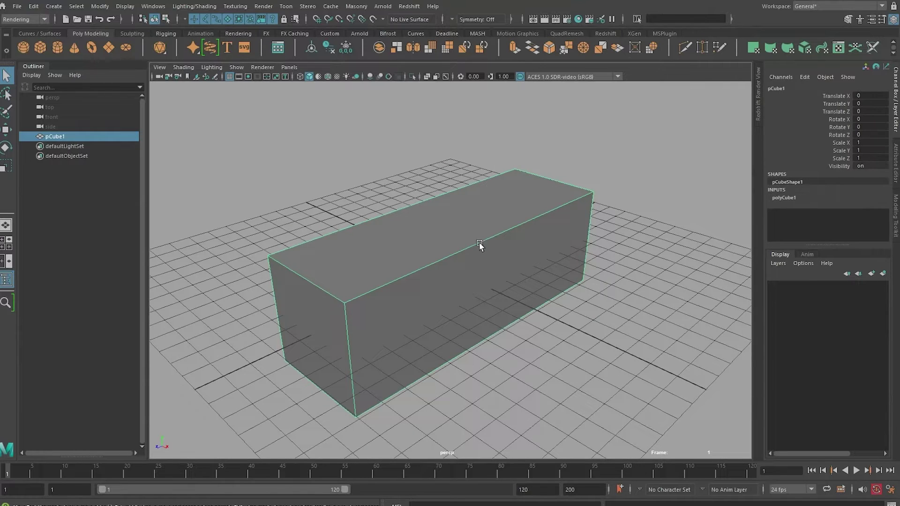
pyautogui.press('w')
pyautogui.click(452, 227)
pyautogui.press('v')
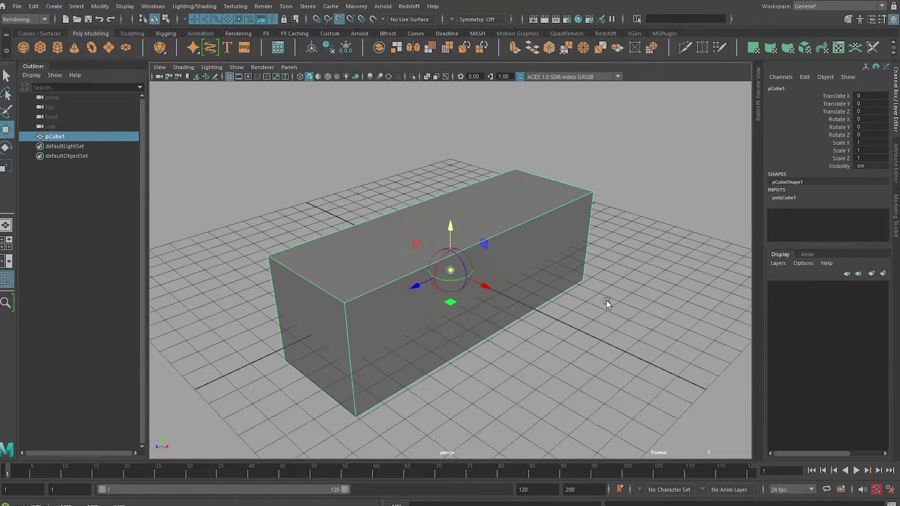
pyautogui.moveTo(604, 302); pyautogui.dragTo(589, 284, button='middle')
pyautogui.press('x')
pyautogui.moveTo(469, 252); pyautogui.dragTo(438, 255, button='middle')
pyautogui.press('x')
pyautogui.middleClick(455, 282)
pyautogui.keyDown('alt'); pyautogui.moveTo(416, 273); pyautogui.dragTo(622, 296); pyautogui.keyUp('alt')
# Create a second cube, smooth it twice into a sphere and scale it uniformly to about 8.67.
pyautogui.press('q')
pyautogui.click(584, 269)
pyautogui.keyDown('shift'); pyautogui.moveTo(584, 269); pyautogui.dragTo(487, 281, button='right'); pyautogui.keyUp('shift')
pyautogui.press('e')
pyautogui.press('r')
pyautogui.moveTo(488, 281); pyautogui.dragTo(613, 261, button='middle')
pyautogui.keyDown('shift'); pyautogui.moveTo(618, 245); pyautogui.dragTo(588, 303, button='right'); pyautogui.keyUp('shift')
pyautogui.press('w')
pyautogui.keyDown('alt'); pyautogui.moveTo(430, 279); pyautogui.dragTo(403, 203); pyautogui.keyUp('alt')
pyautogui.press('e')
pyautogui.press('r')
pyautogui.keyDown('alt'); pyautogui.moveTo(452, 238); pyautogui.dragTo(436, 248); pyautogui.keyUp('alt')
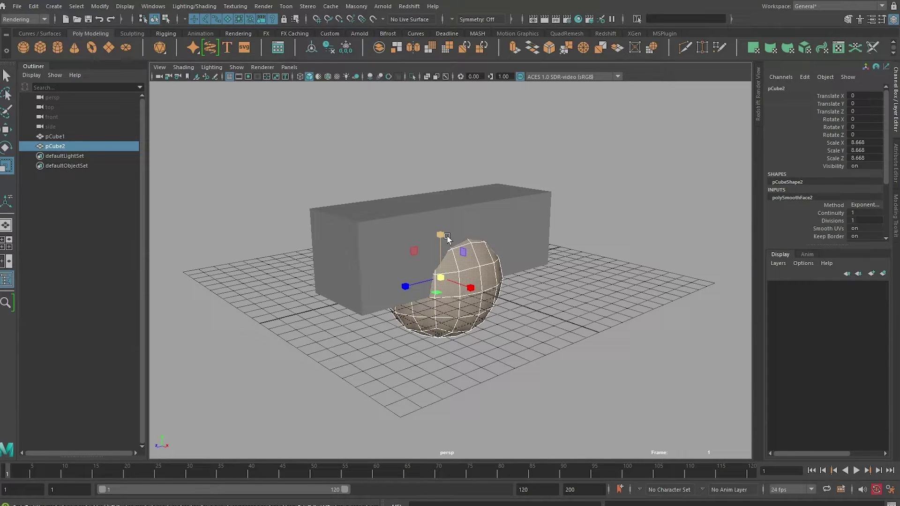
# Move the sphere in front of the block to about X 6, Y 1.26, Z 0.83 and scale it to about 7.13.
pyautogui.press('w')
pyautogui.moveTo(443, 328); pyautogui.dragTo(348, 299)
pyautogui.click(471, 166)
pyautogui.moveTo(437, 252); pyautogui.dragTo(577, 305)
pyautogui.moveTo(625, 243); pyautogui.dragTo(493, 313)
pyautogui.moveTo(628, 318); pyautogui.dragTo(464, 338)
pyautogui.press('e')
pyautogui.press('r')
pyautogui.moveTo(451, 349); pyautogui.dragTo(418, 349)
pyautogui.moveTo(418, 349)
pyautogui.keyDown('alt'); pyautogui.mouseDown()
pyautogui.moveTo(476, 349)
pyautogui.moveTo(419, 338)
pyautogui.mouseUp(); pyautogui.keyUp('alt')
pyautogui.keyDown('alt'); pyautogui.moveTo(436, 295); pyautogui.dragTo(500, 311, button='middle'); pyautogui.keyUp('alt')
# Set the block's subdivisions to 5 in width, 5 in height and 15 in depth.
pyautogui.press('q')
pyautogui.click(454, 242)
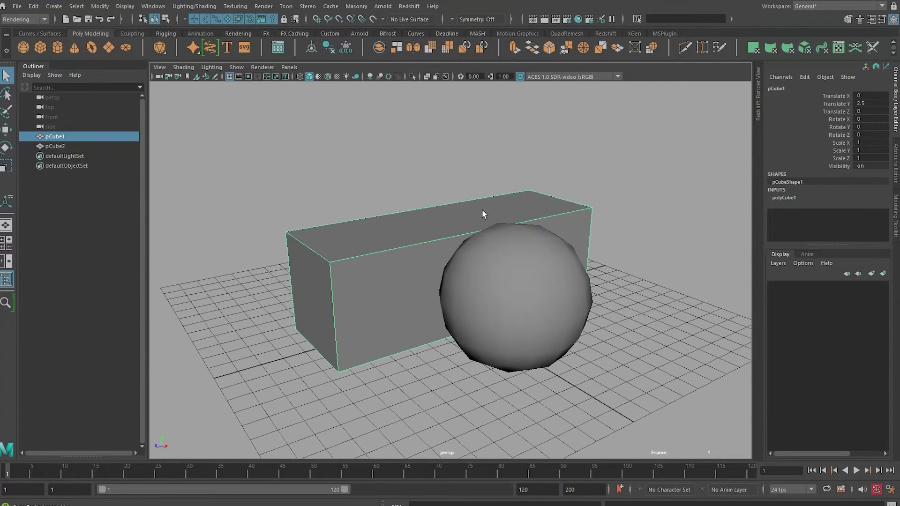
pyautogui.click(862, 195)
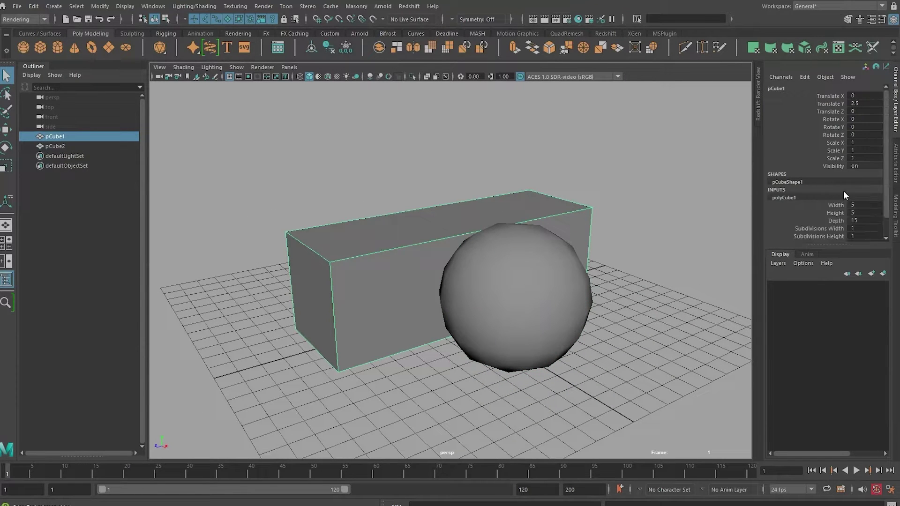
pyautogui.scroll(-2, 843, 191)
pyautogui.moveTo(865, 207); pyautogui.dragTo(867, 223)
pyautogui.write('5')
pyautogui.press('Return')
pyautogui.doubleClick(868, 223)
pyautogui.write('15')
pyautogui.press('Return')
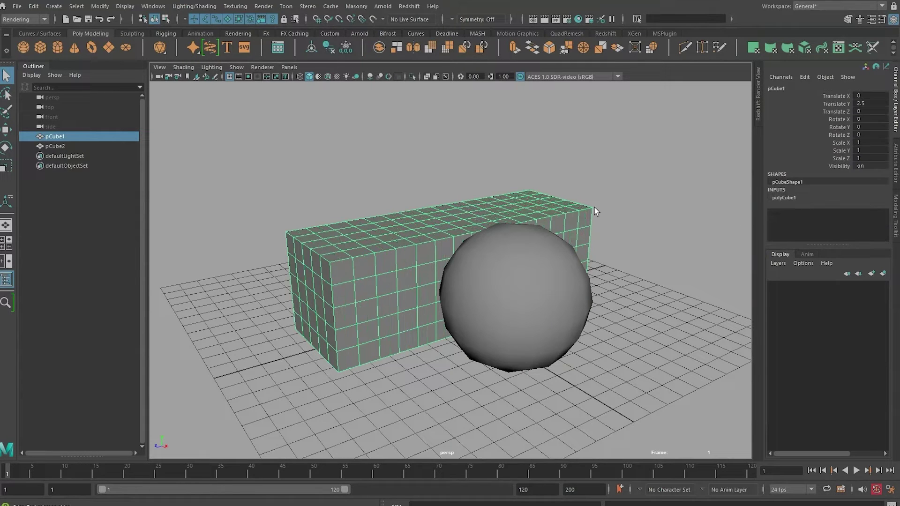
# Smooth the subdivided block once to round its edges.
pyautogui.keyDown('shift'); pyautogui.moveTo(596, 209); pyautogui.dragTo(581, 259, button='right'); pyautogui.keyUp('shift')
pyautogui.click(614, 217)
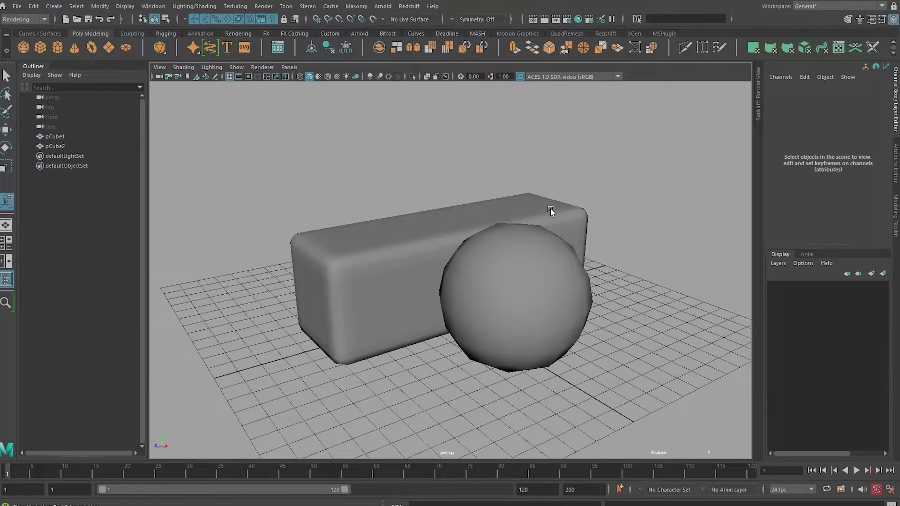
pyautogui.click(579, 212)
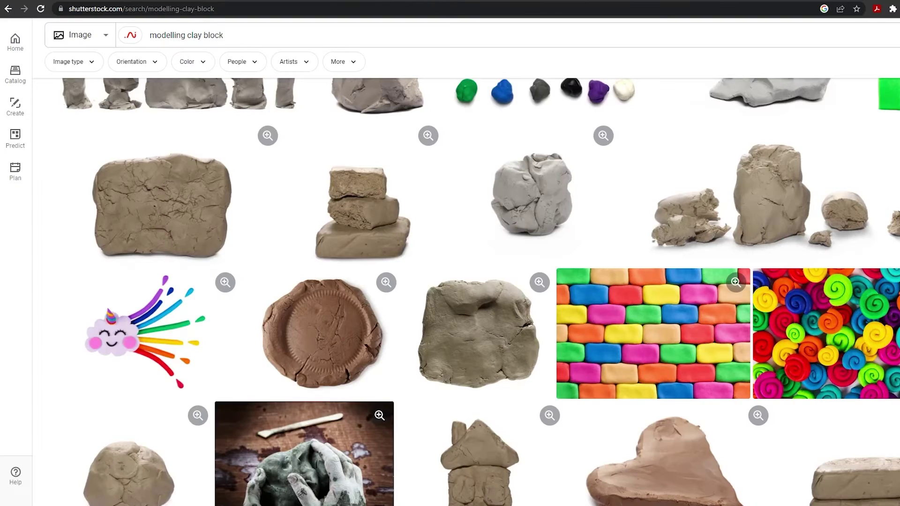
# Study the modelling clay block photos on Shutterstock for the shape and surface of real clay.
pyautogui.scroll(6, 482, 321)
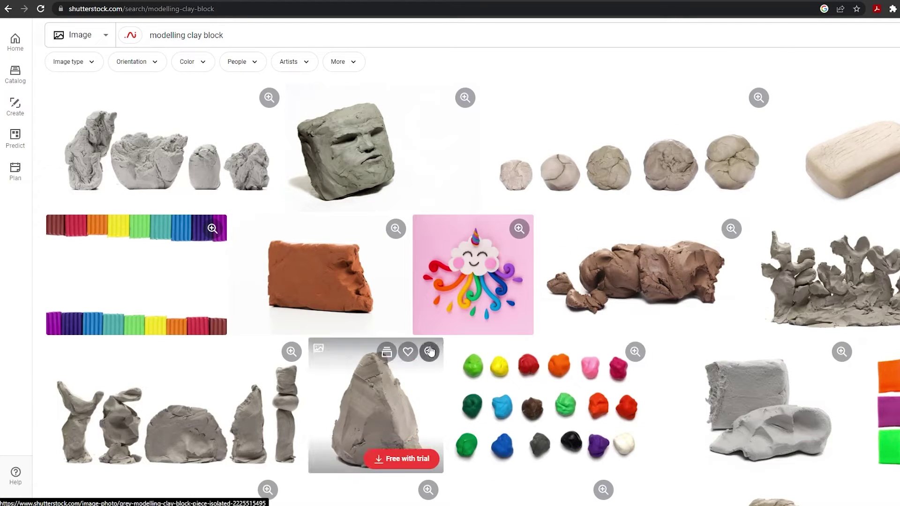
pyautogui.scroll(-2, 759, 300)
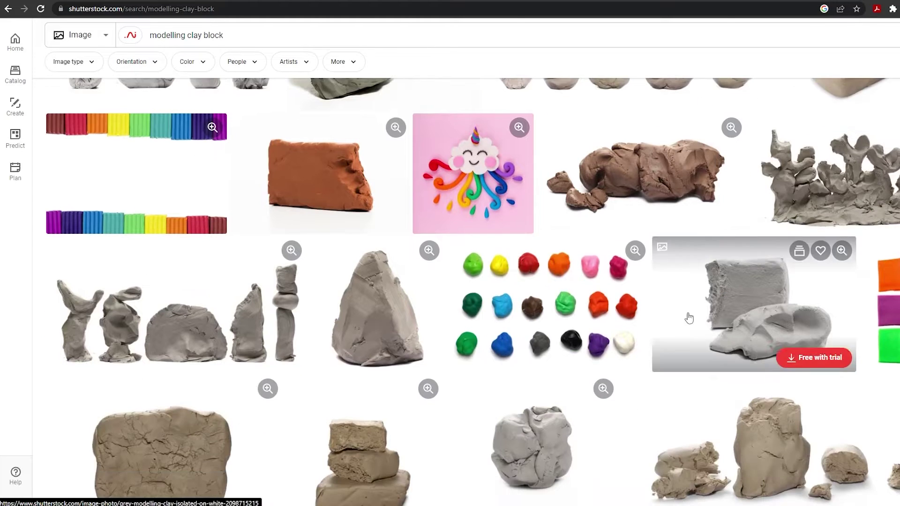
pyautogui.scroll(-3, 446, 327)
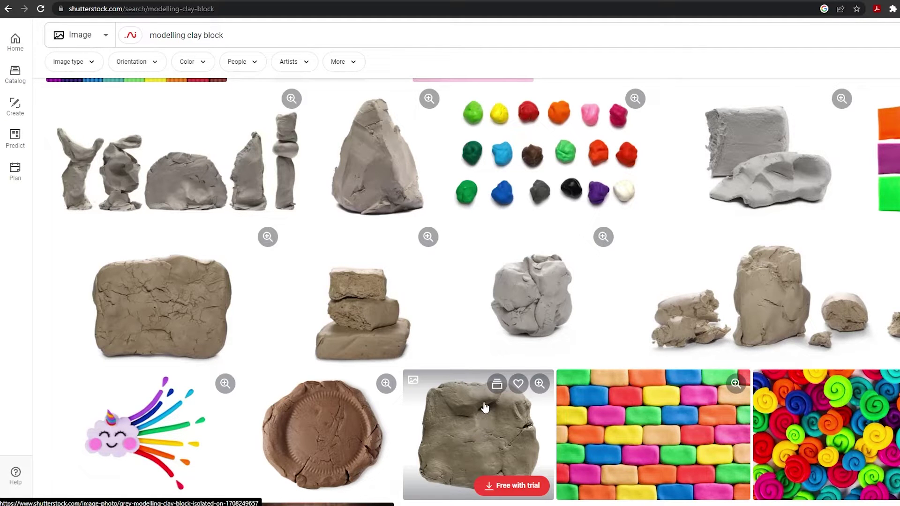
pyautogui.scroll(8, 424, 235)
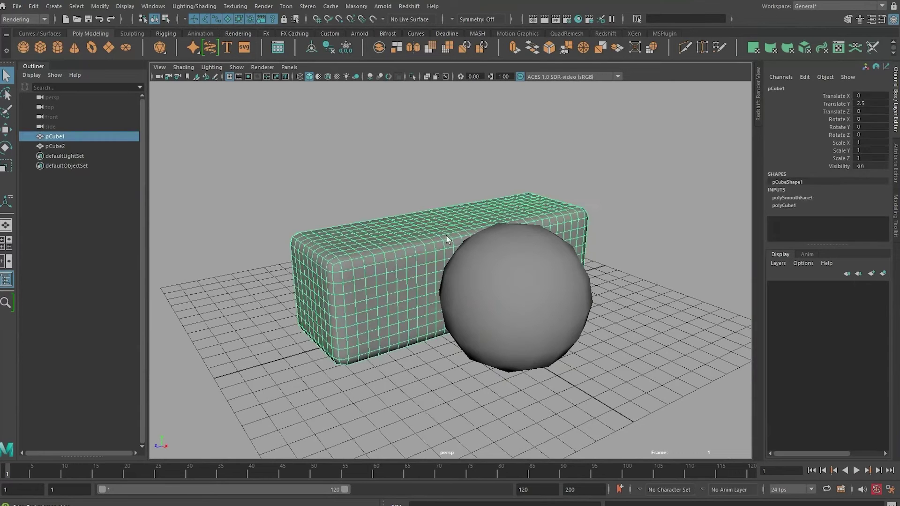
# Smooth the sphere one more time in Maya to give it a rounder, denser mesh.
pyautogui.click(562, 256)
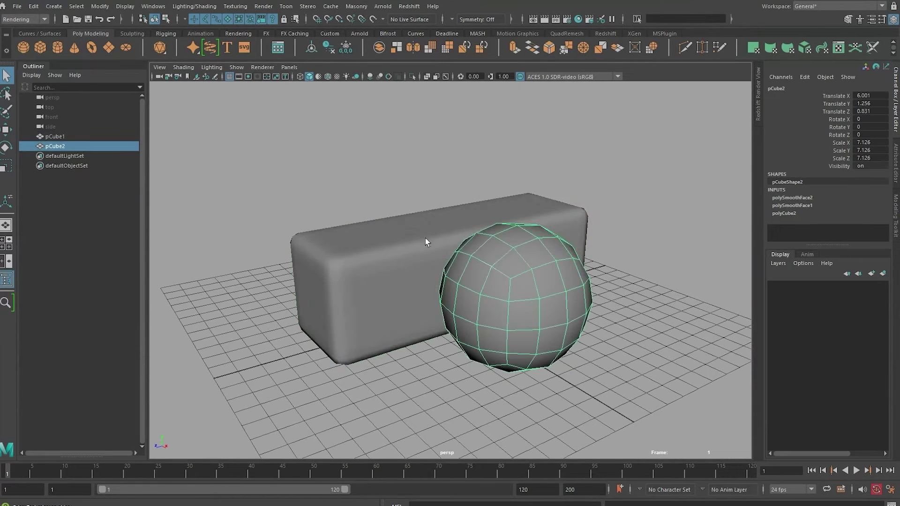
pyautogui.click(426, 238)
pyautogui.click(525, 277)
pyautogui.keyDown('shift'); pyautogui.moveTo(634, 233); pyautogui.dragTo(623, 290, button='right'); pyautogui.keyUp('shift')
pyautogui.press('q')
pyautogui.click(626, 236)
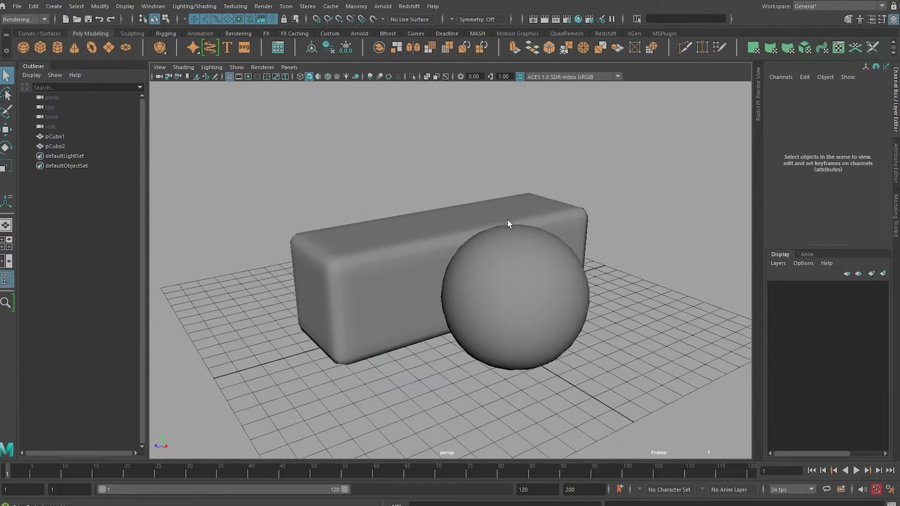
# Delete the construction history and freeze the transformations of both the block and the sphere.
pyautogui.click(508, 221)
pyautogui.keyDown('shift'); pyautogui.click(499, 248); pyautogui.keyUp('shift')
pyautogui.click(347, 48)
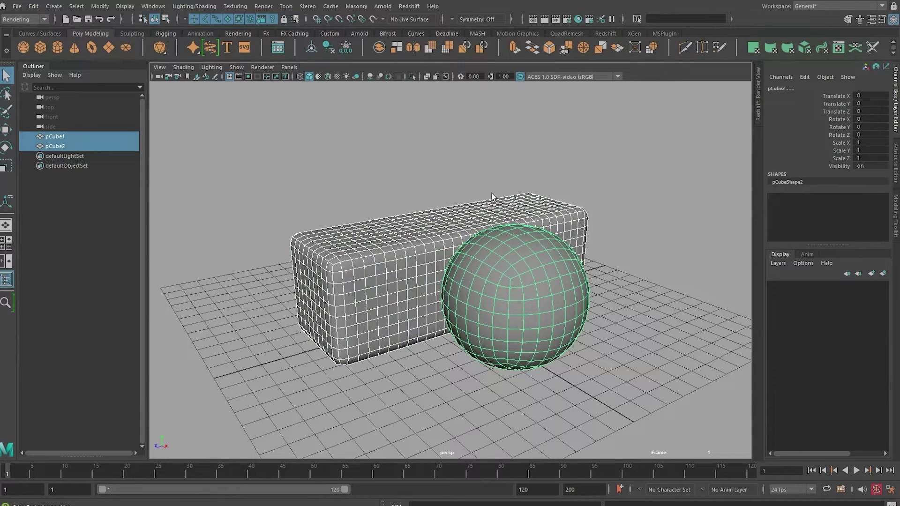
# Rename the block mesh clayBlock and the sphere mesh clayBall.
pyautogui.doubleClick(87, 135)
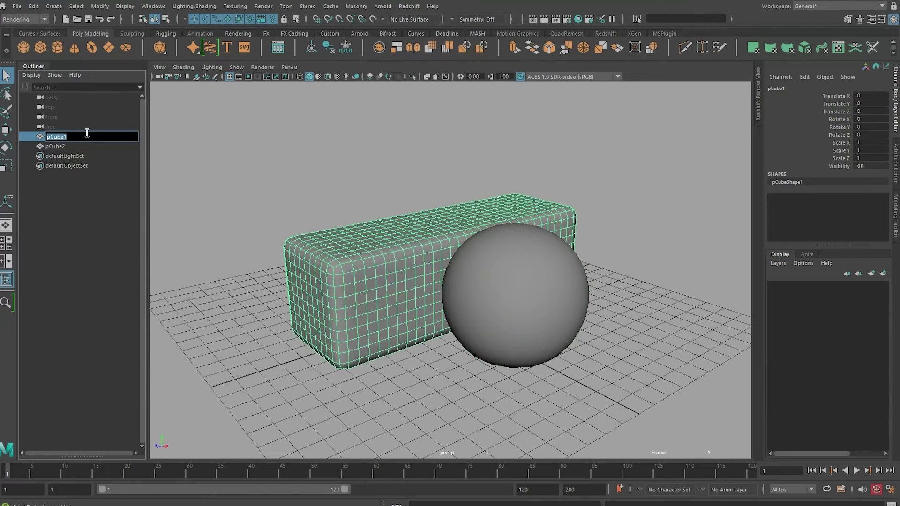
pyautogui.write('clayBlock')
pyautogui.press('Return')
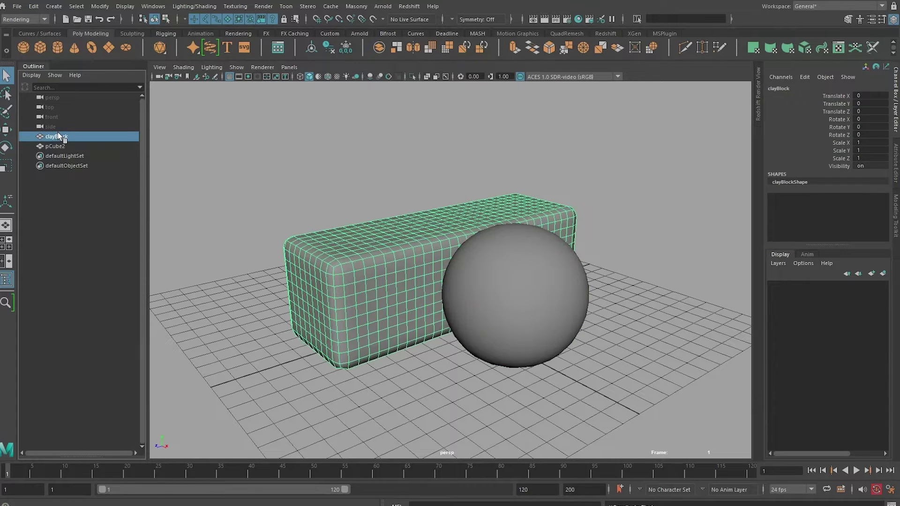
pyautogui.doubleClick(65, 146)
pyautogui.write('dlayB')
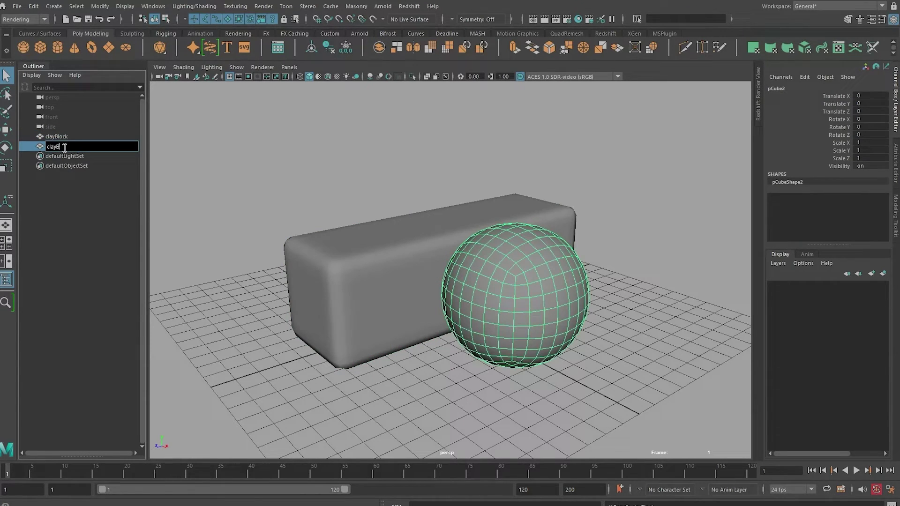
pyautogui.write('all')
pyautogui.press('Return')
# Duplicate the perspective camera from a slightly lower viewing angle and name the copy render_CAM.
pyautogui.keyDown('alt'); pyautogui.moveTo(639, 263); pyautogui.dragTo(605, 265); pyautogui.keyUp('alt')
pyautogui.click(621, 269)
pyautogui.click(61, 97)
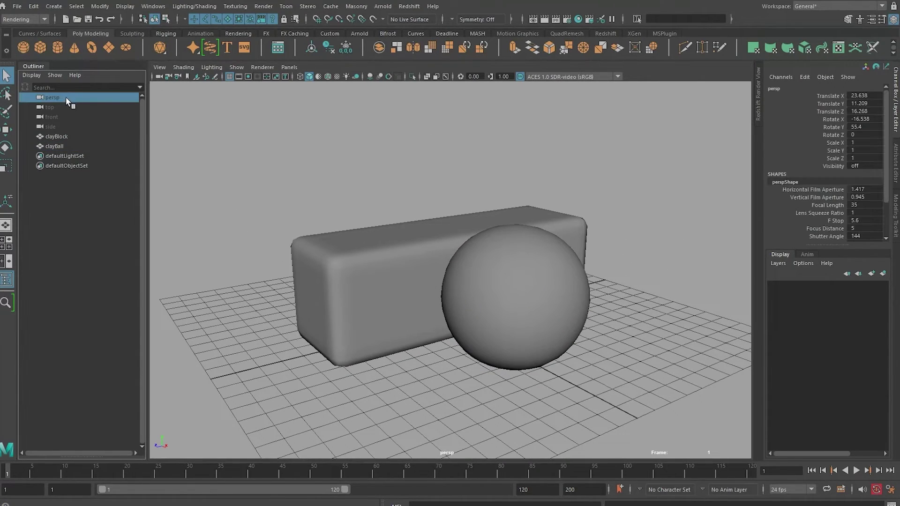
pyautogui.hotkey('ctrl', 'd')
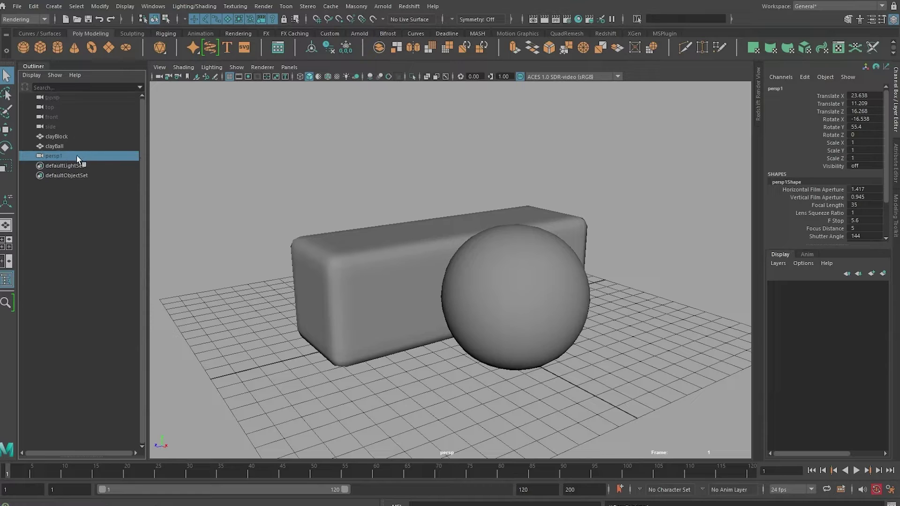
pyautogui.doubleClick(76, 155)
pyautogui.write('render_CAM')
pyautogui.press('Return')
# Look through render_CAM and set its focal length to 120.
pyautogui.click(289, 67)
pyautogui.moveTo(335, 76)
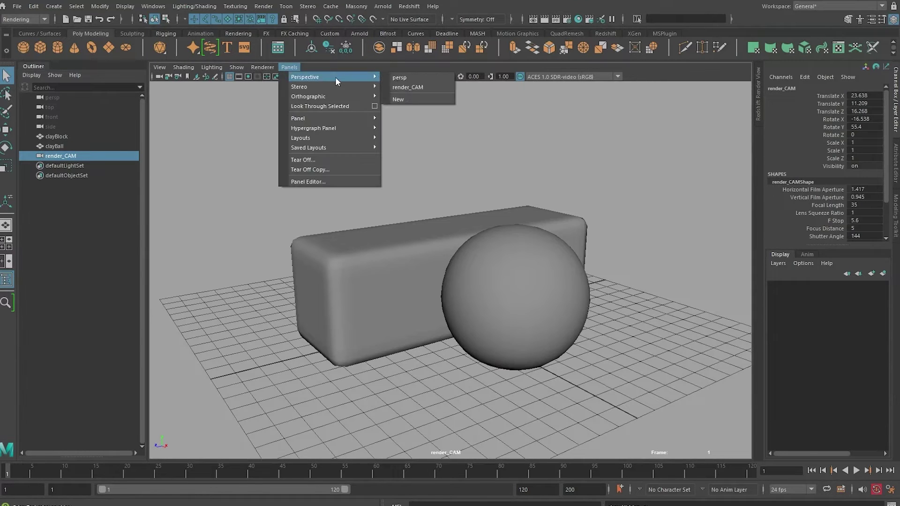
pyautogui.click(412, 85)
pyautogui.click(864, 204)
pyautogui.write('120')
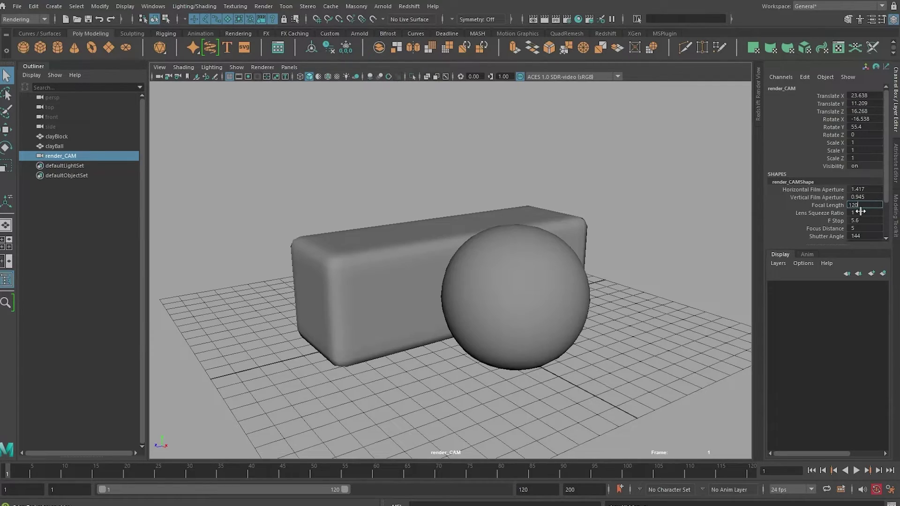
pyautogui.press('Return')
# Frame the clay block and ball together in render_CAM from a slightly higher angle.
pyautogui.click(550, 232)
pyautogui.keyDown('alt'); pyautogui.moveTo(551, 231); pyautogui.dragTo(426, 220, button='right'); pyautogui.keyUp('alt')
pyautogui.keyDown('shift'); pyautogui.click(413, 208); pyautogui.keyUp('shift')
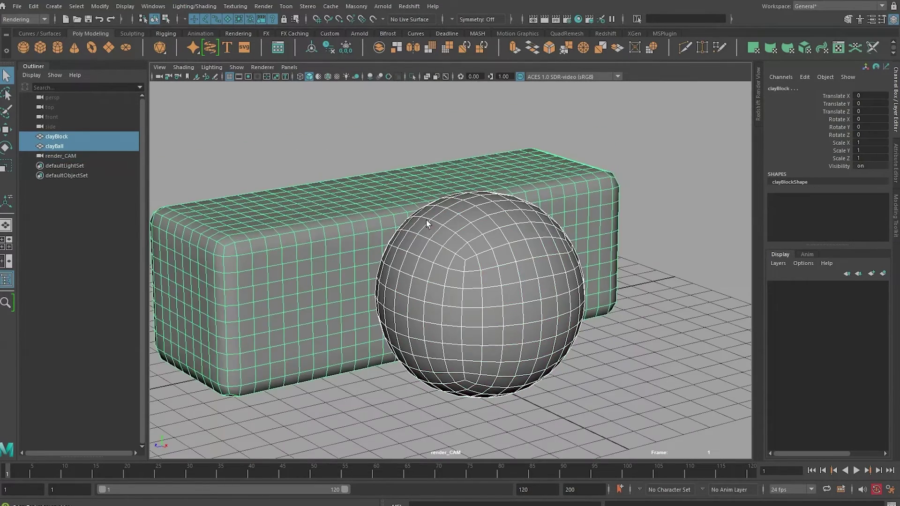
pyautogui.keyDown('alt'); pyautogui.moveTo(426, 221); pyautogui.dragTo(468, 243); pyautogui.keyUp('alt')
pyautogui.keyDown('alt'); pyautogui.moveTo(468, 244); pyautogui.dragTo(556, 233, button='middle'); pyautogui.keyUp('alt')
pyautogui.keyDown('alt'); pyautogui.moveTo(556, 233); pyautogui.dragTo(520, 220, button='right'); pyautogui.keyUp('alt')
pyautogui.click(598, 196)
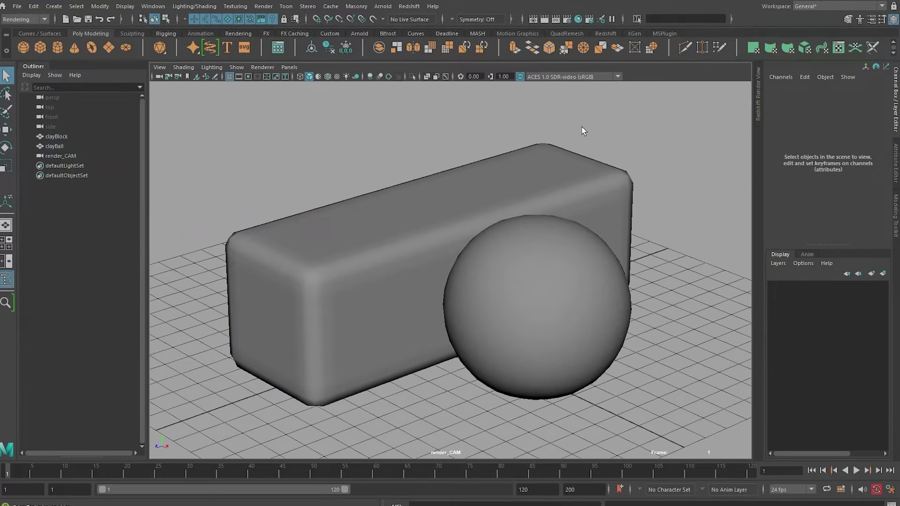
# Show the Redshift Render View and start an interactive render through render_CAM.
pyautogui.click(410, 6)
pyautogui.click(425, 23)
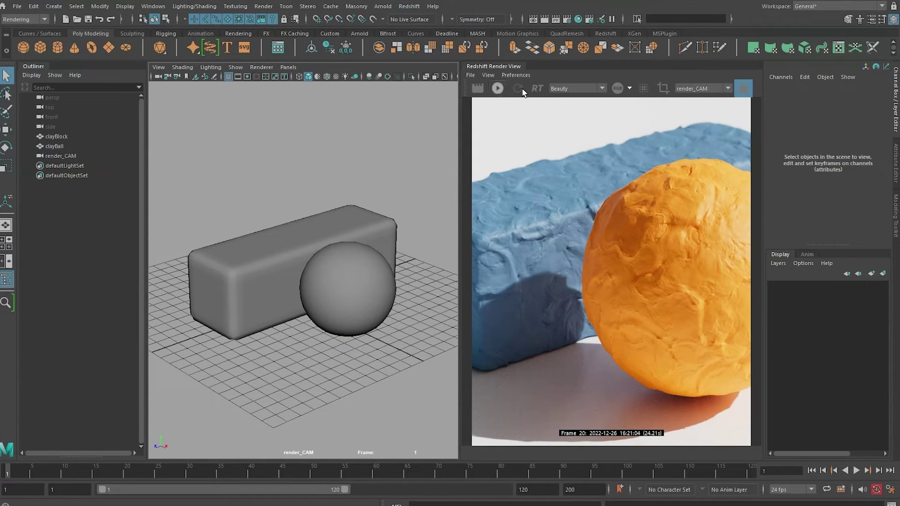
pyautogui.click(497, 89)
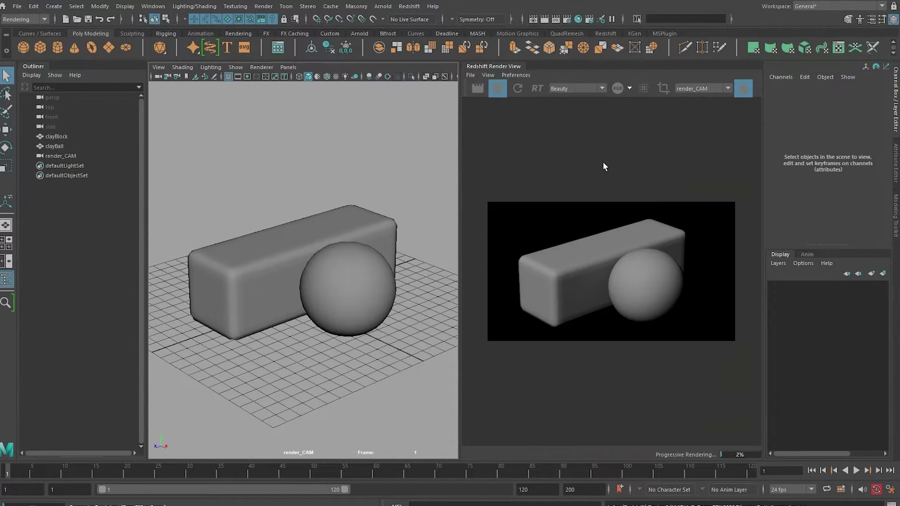
# Remove persp from the renderable cameras in the render settings, keeping only render_CAM.
pyautogui.click(568, 19)
pyautogui.scroll(-4, 375, 318)
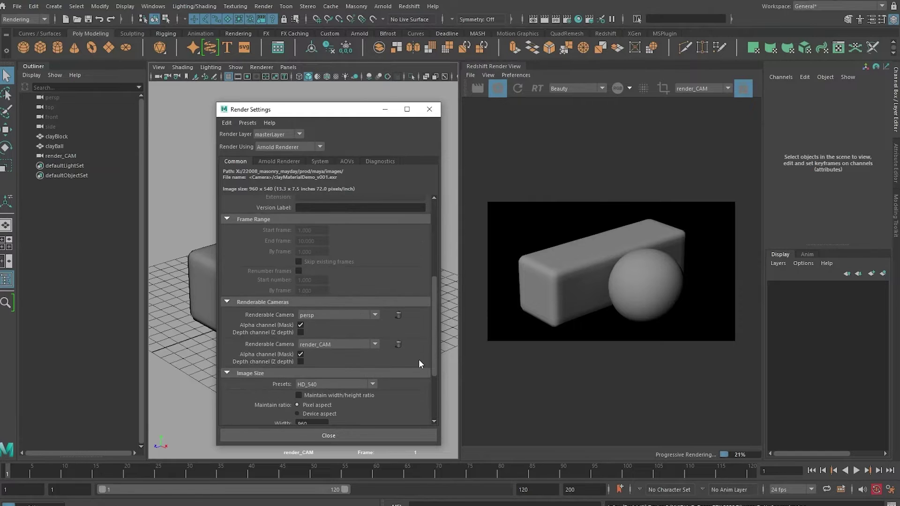
pyautogui.click(398, 314)
pyautogui.scroll(-2, 403, 364)
# Set the render image size to 1080 by 1350 pixels and restart the interactive Redshift render.
pyautogui.doubleClick(311, 328)
pyautogui.write('1080')
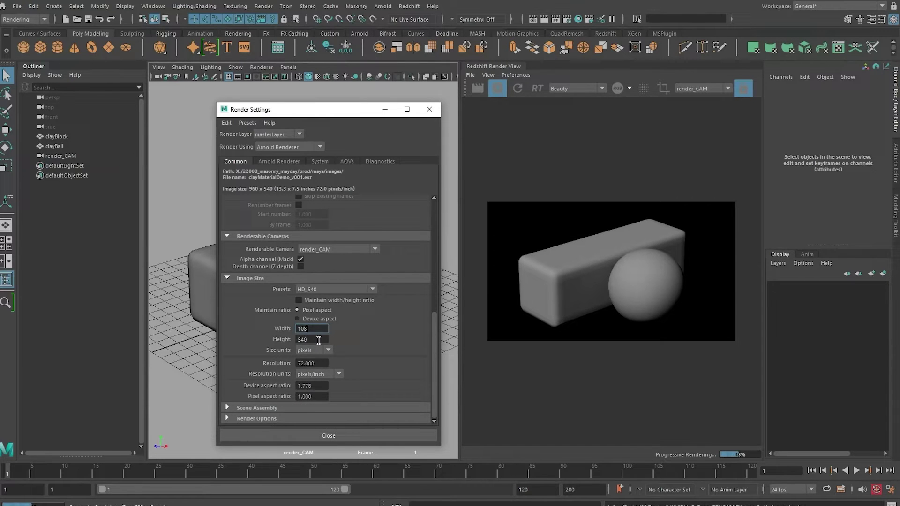
pyautogui.doubleClick(314, 339)
pyautogui.write('1350')
pyautogui.press('Return')
pyautogui.click(322, 328)
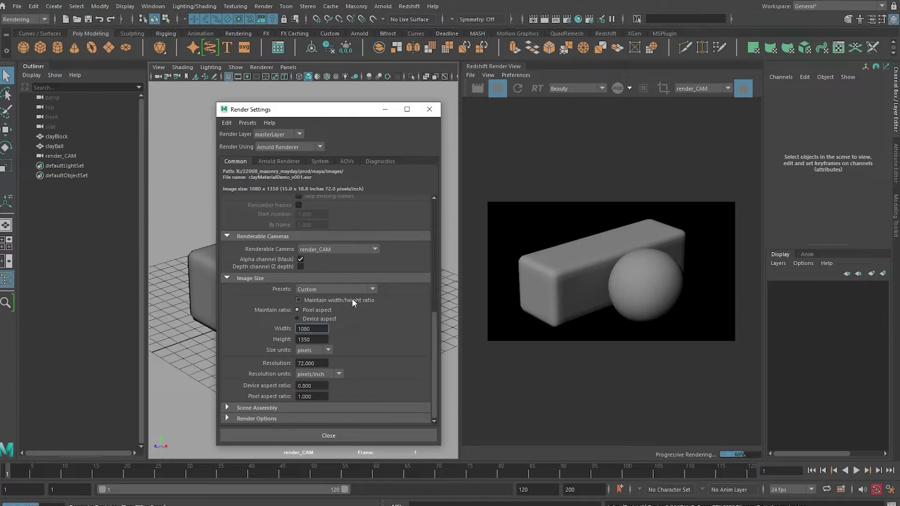
pyautogui.click(322, 337)
pyautogui.moveTo(324, 328); pyautogui.dragTo(256, 326)
pyautogui.click(323, 341)
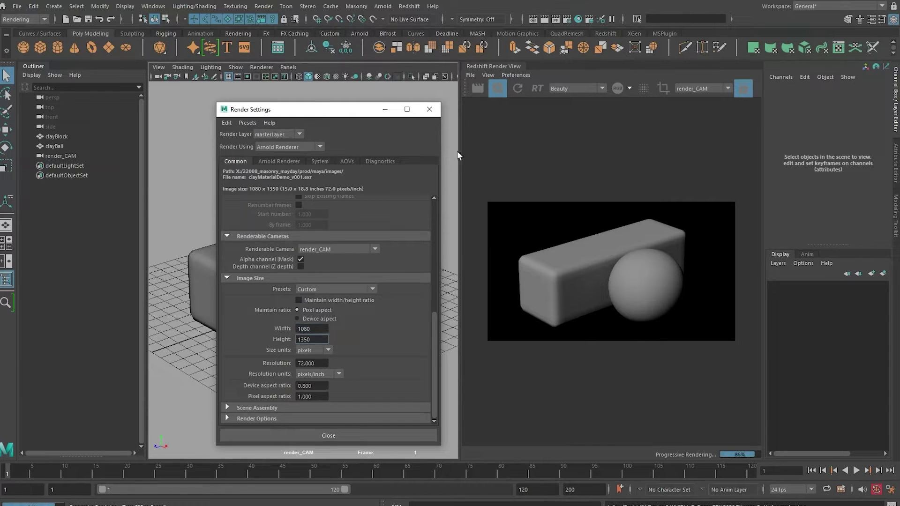
pyautogui.click(498, 88)
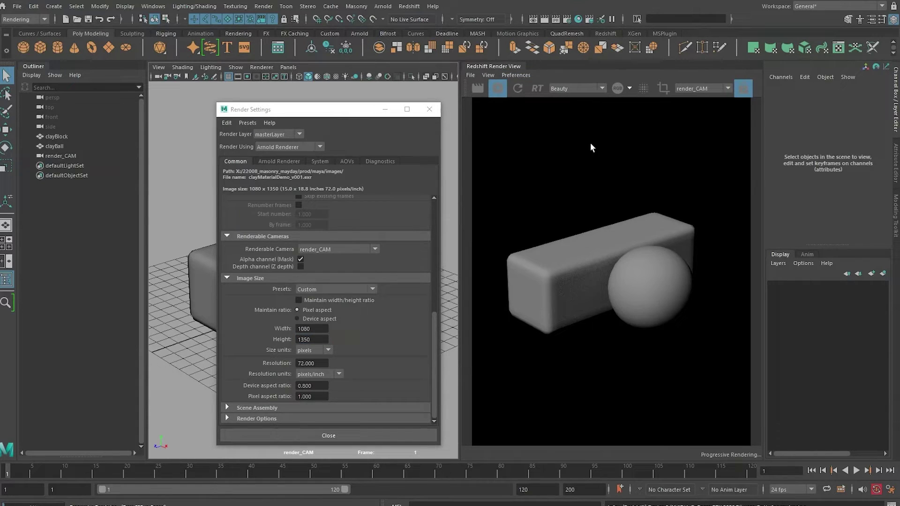
pyautogui.click(429, 110)
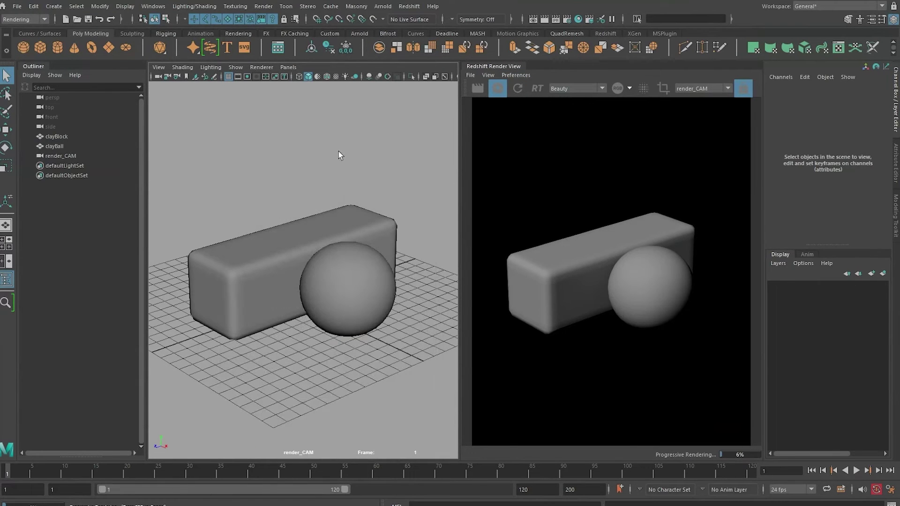
# Create a polygon plane under the objects and scale it to about 133 in X and Z and 199 in Y.
pyautogui.keyDown('shift'); pyautogui.moveTo(335, 148); pyautogui.dragTo(294, 136, button='right'); pyautogui.keyUp('shift')
pyautogui.press('e')
pyautogui.press('r')
pyautogui.moveTo(297, 301); pyautogui.dragTo(828, 198)
pyautogui.moveTo(296, 260); pyautogui.dragTo(627, 229)
pyautogui.press('q')
# Reframe render_CAM closer so the block and ball fill the width of the portrait render.
pyautogui.scroll(5, 307, 243)
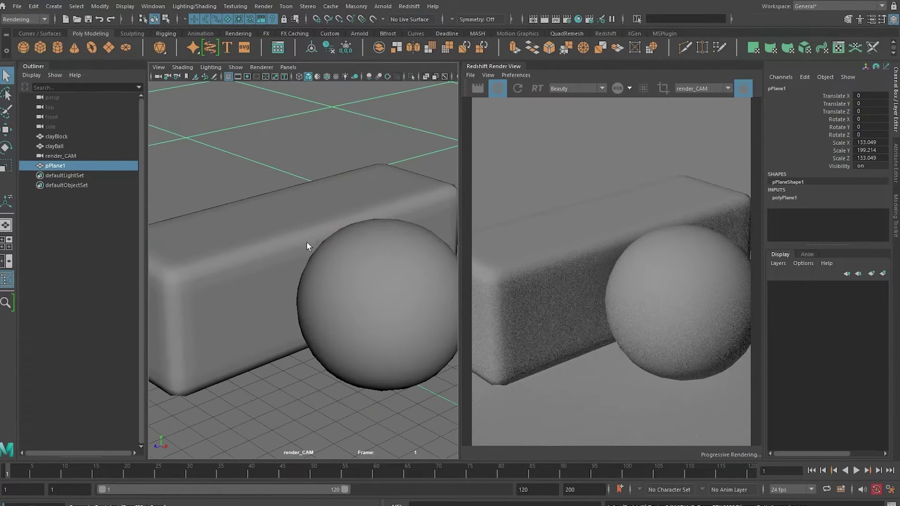
pyautogui.scroll(-5, 306, 242)
pyautogui.keyDown('alt'); pyautogui.moveTo(306, 238); pyautogui.dragTo(323, 228, button='middle'); pyautogui.keyUp('alt')
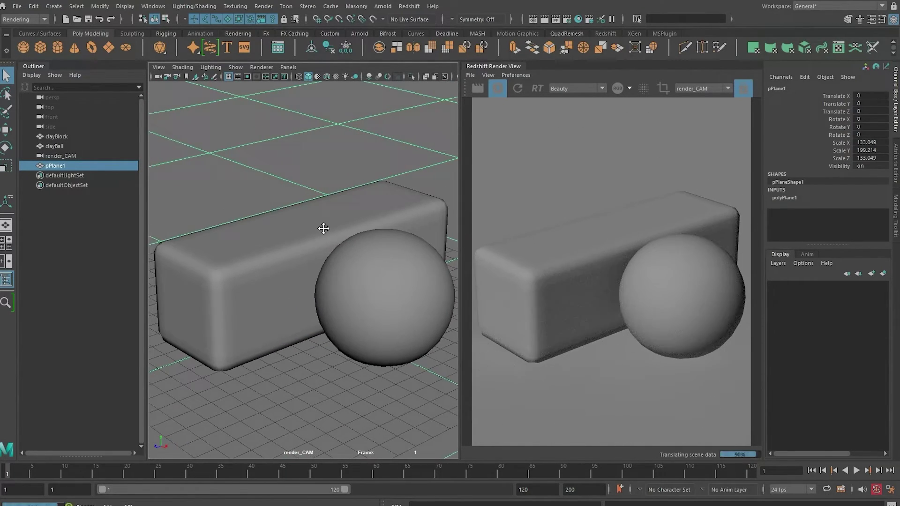
pyautogui.keyDown('alt'); pyautogui.moveTo(324, 228); pyautogui.dragTo(295, 231, button='right'); pyautogui.keyUp('alt')
pyautogui.keyDown('alt'); pyautogui.moveTo(295, 231); pyautogui.dragTo(294, 233, button='middle'); pyautogui.keyUp('alt')
# Rename the plane ground.
pyautogui.click(134, 196)
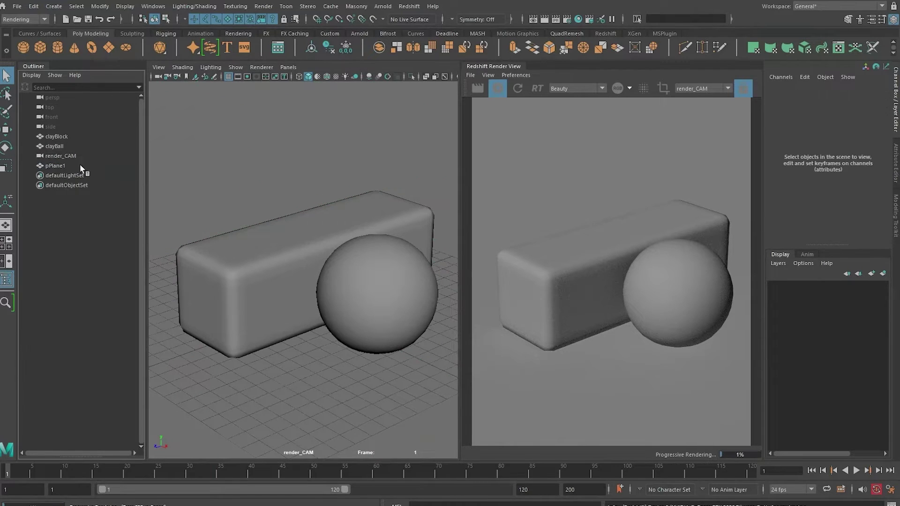
pyautogui.doubleClick(65, 166)
pyautogui.write('gr')
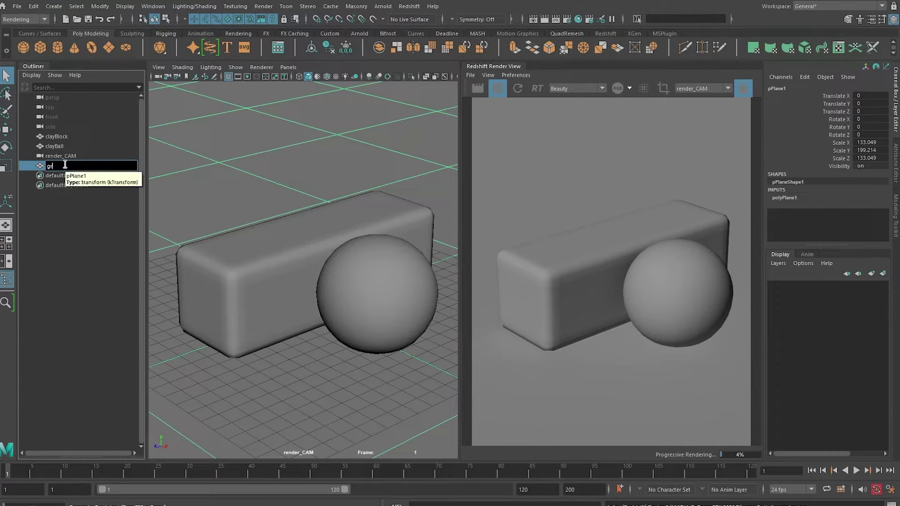
pyautogui.write('ound')
pyautogui.press('Return')
pyautogui.click(77, 272)
# Add a Redshift dome light to the scene and show its attributes.
pyautogui.click(40, 33)
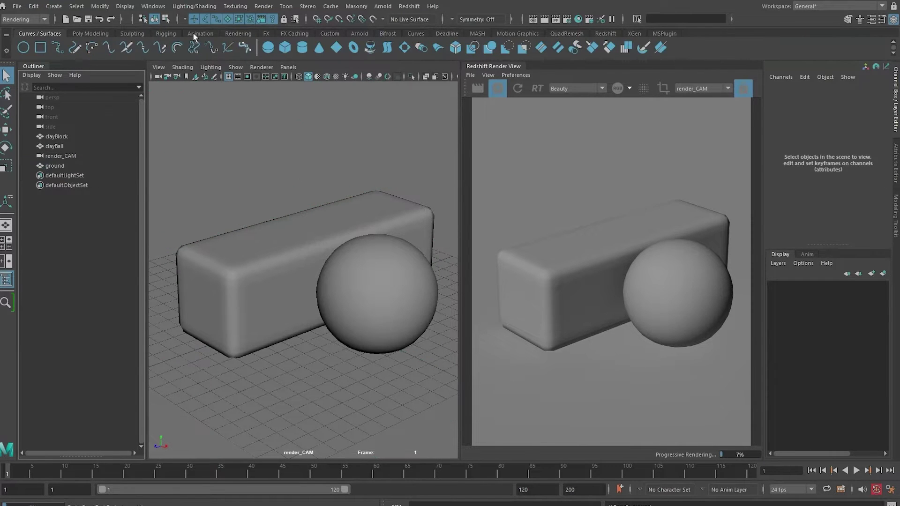
pyautogui.click(605, 33)
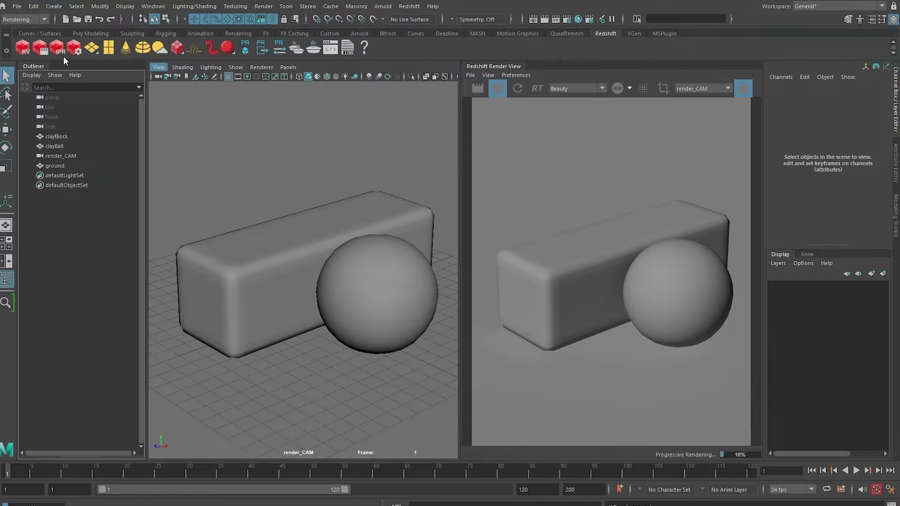
pyautogui.click(142, 50)
pyautogui.hotkey('ctrl', 'a')
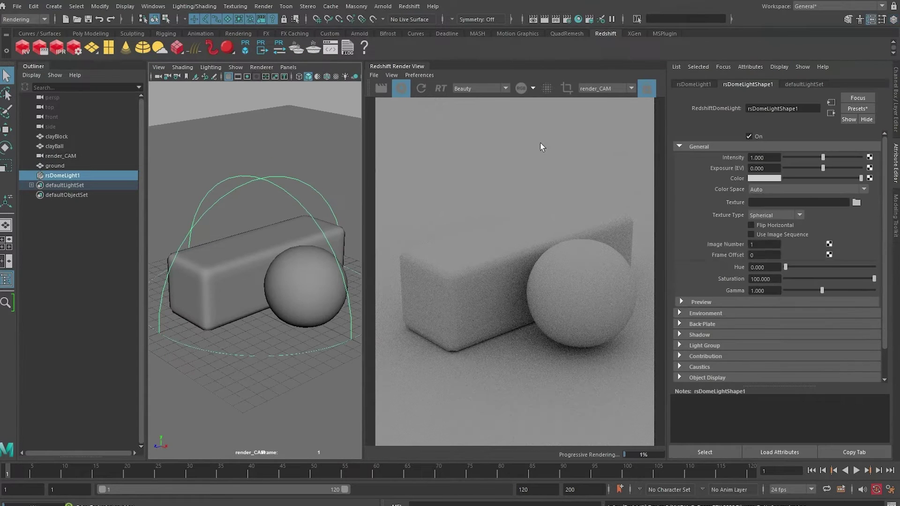
# Load bathroom_1k.hdr as the dome light's texture, with saturation 0 and exposure 1.
pyautogui.click(856, 202)
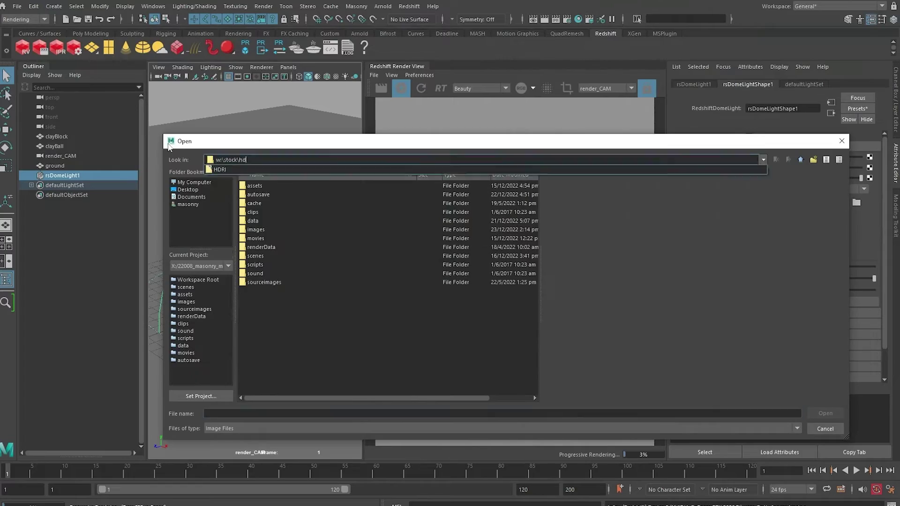
pyautogui.click(278, 196)
pyautogui.doubleClick(277, 196)
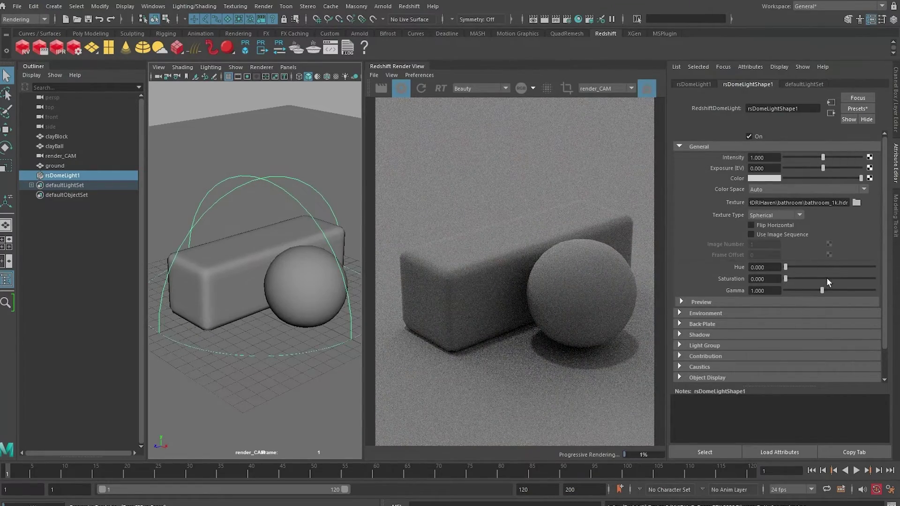
pyautogui.doubleClick(763, 167)
pyautogui.write('1')
pyautogui.press('Return')
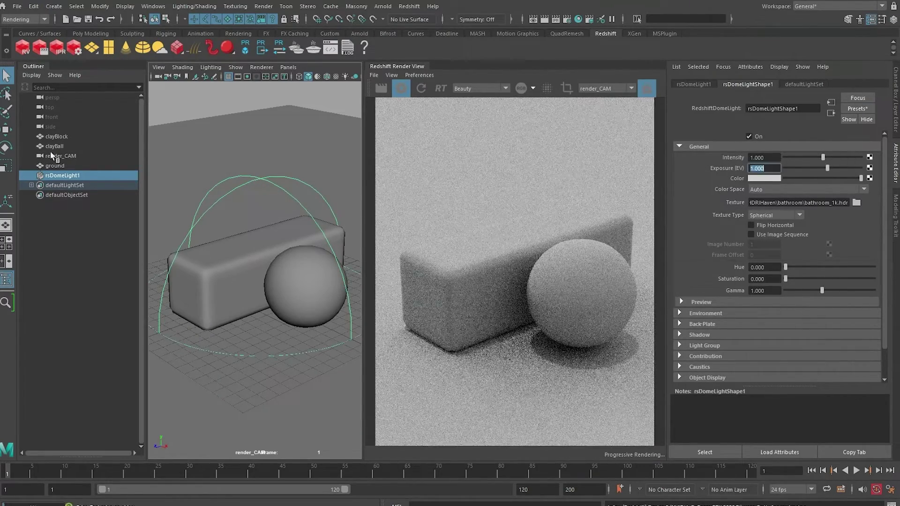
# Rotate the dome light around its vertical axis to redirect the lighting and set its exposure to 1.5.
pyautogui.press('e')
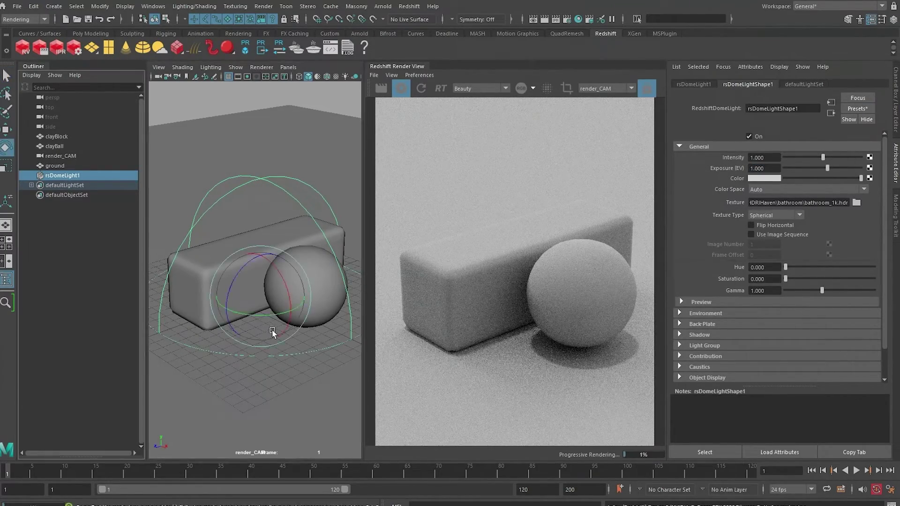
pyautogui.press('r')
pyautogui.press('e')
pyautogui.moveTo(274, 310); pyautogui.dragTo(146, 306)
pyautogui.click(764, 168)
pyautogui.write('1.5')
pyautogui.press('Return')
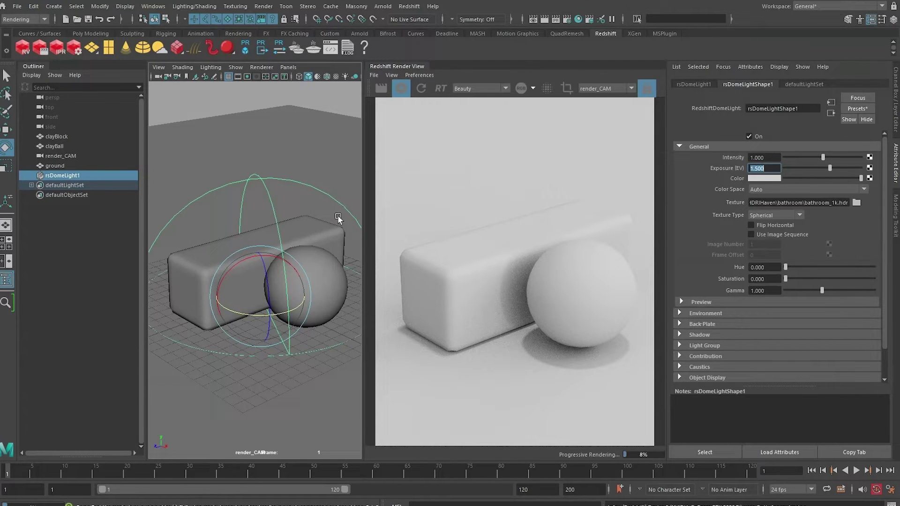
pyautogui.click(257, 160)
pyautogui.press('q')
pyautogui.click(24, 249)
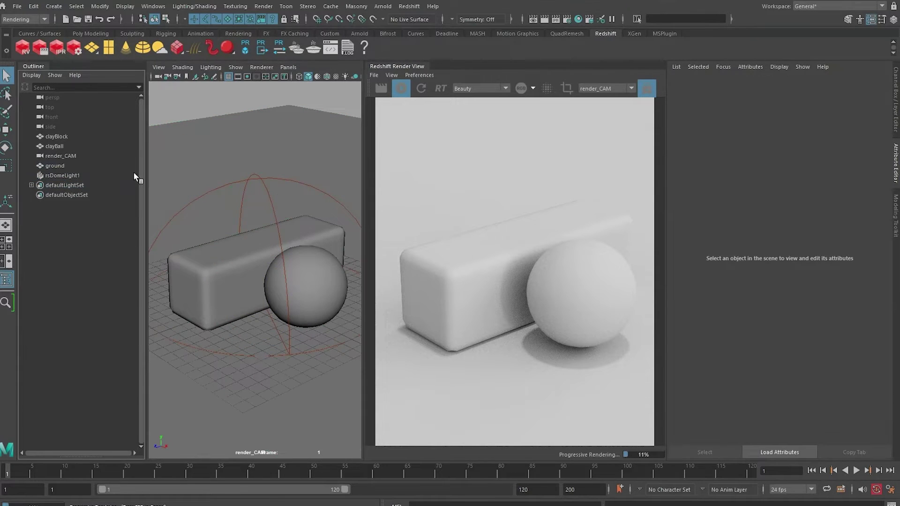
# Assign a new RedshiftStandardMaterial to both clayBlock and clayBall.
pyautogui.click(239, 264)
pyautogui.keyDown('shift'); pyautogui.click(280, 273); pyautogui.keyUp('shift')
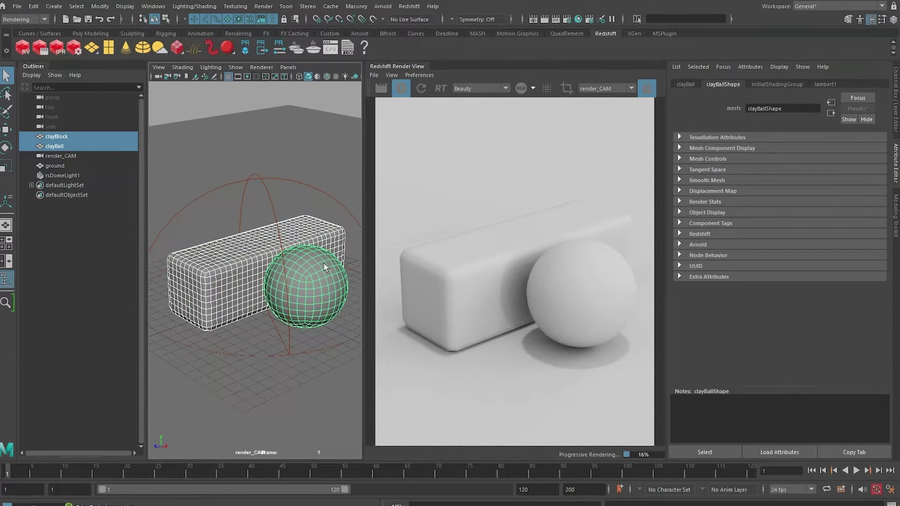
pyautogui.moveTo(325, 236); pyautogui.dragTo(349, 486, button='right')
pyautogui.moveTo(350, 174); pyautogui.dragTo(280, 111)
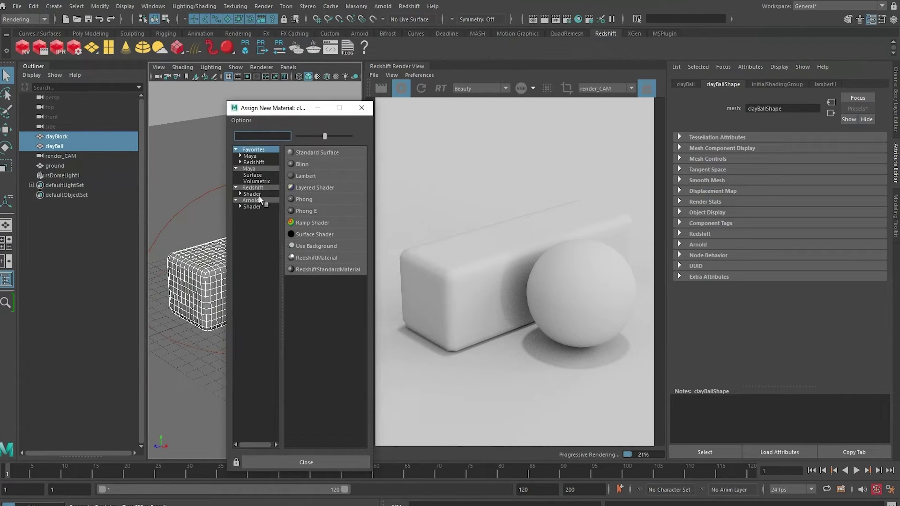
pyautogui.click(261, 194)
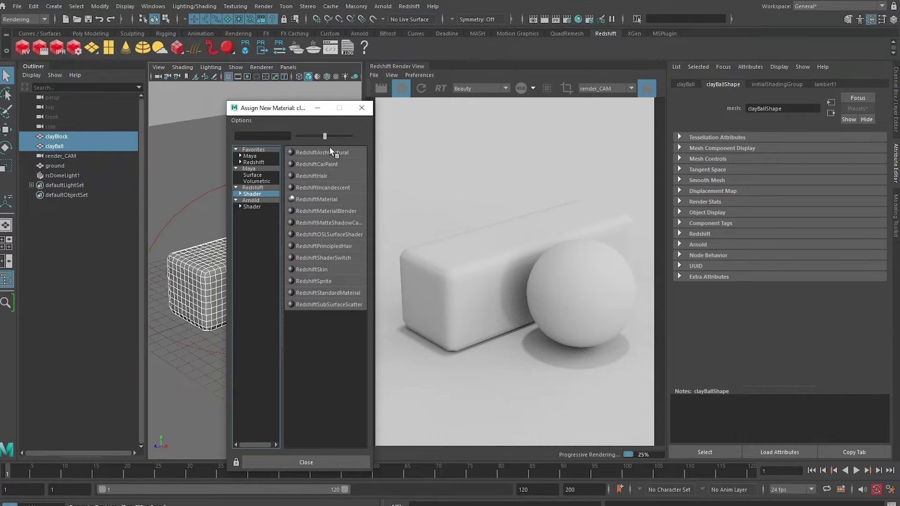
pyautogui.click(316, 294)
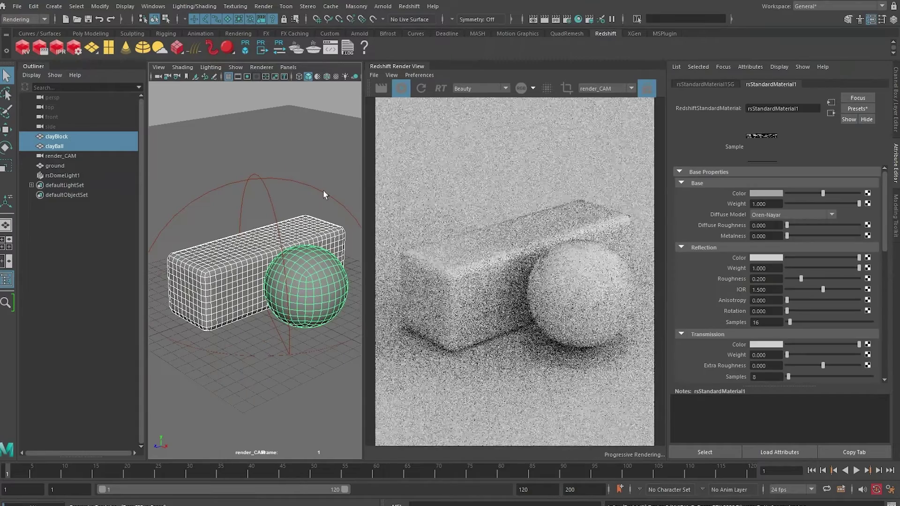
# Change the material's base color to a dark brownish orange, using modelling clay photos as reference.
pyautogui.click(769, 193)
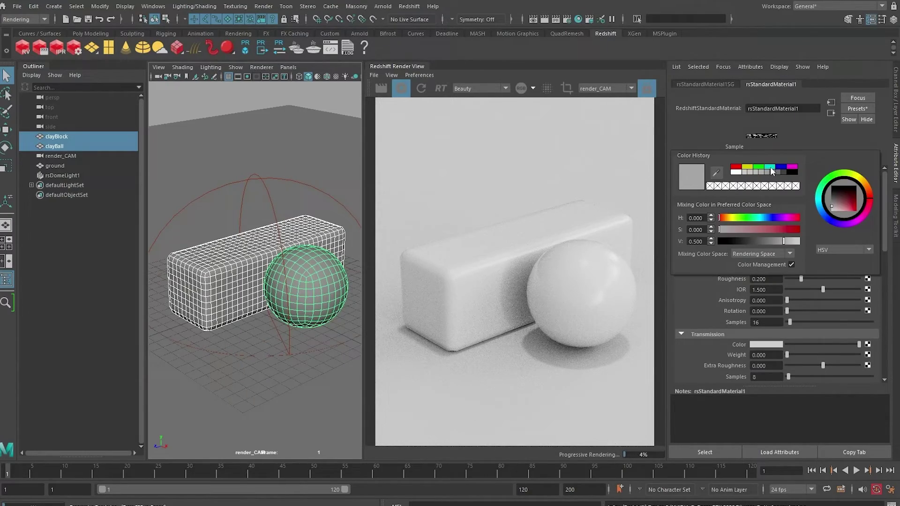
pyautogui.click(869, 190)
pyautogui.click(855, 201)
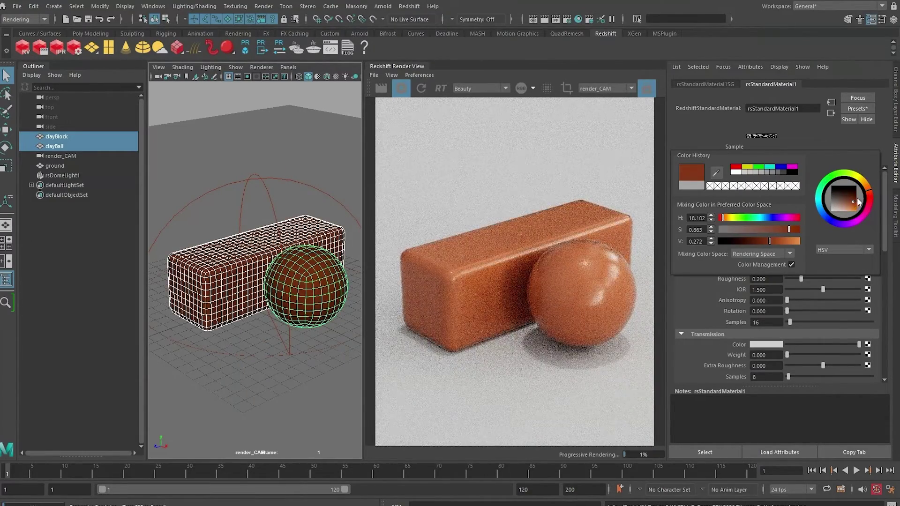
pyautogui.moveTo(855, 201)
pyautogui.mouseDown()
pyautogui.moveTo(853, 209)
pyautogui.moveTo(851, 201)
pyautogui.mouseUp()
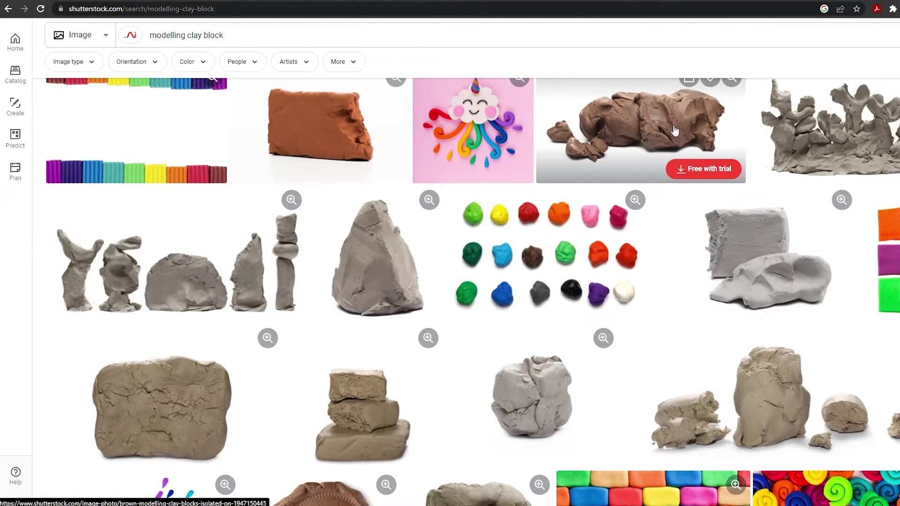
pyautogui.scroll(4, 522, 371)
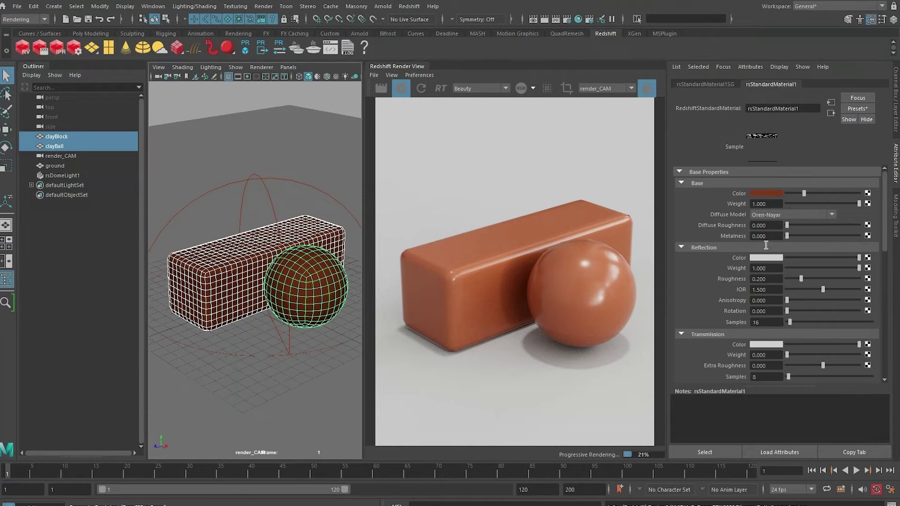
# Set the material's reflection roughness to 0.5 and its reflection samples to 512.
pyautogui.click(773, 280)
pyautogui.write('0.5')
pyautogui.press('Return')
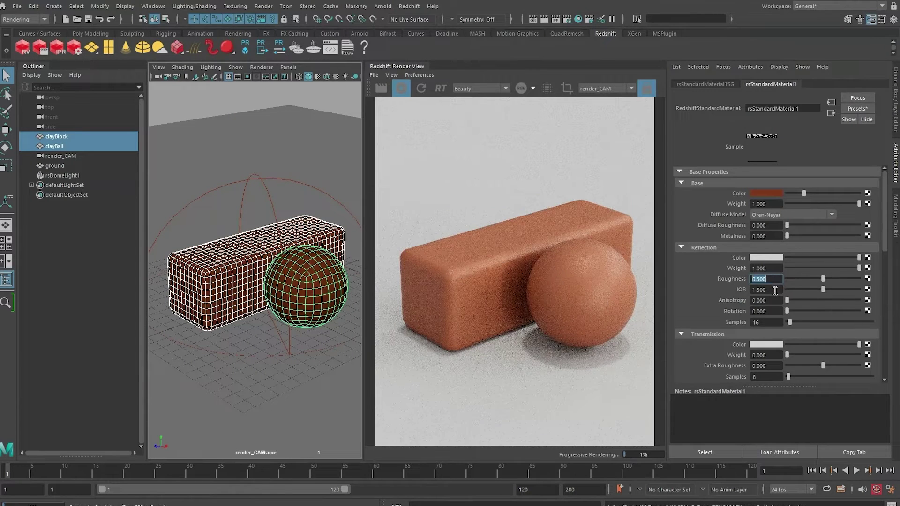
pyautogui.click(776, 320)
pyautogui.write('512')
pyautogui.press('Return')
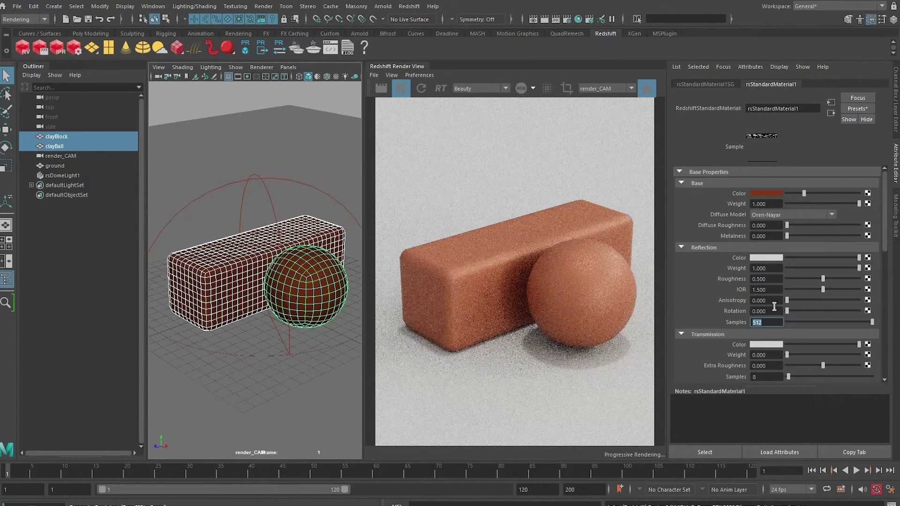
pyautogui.scroll(5, 422, 322)
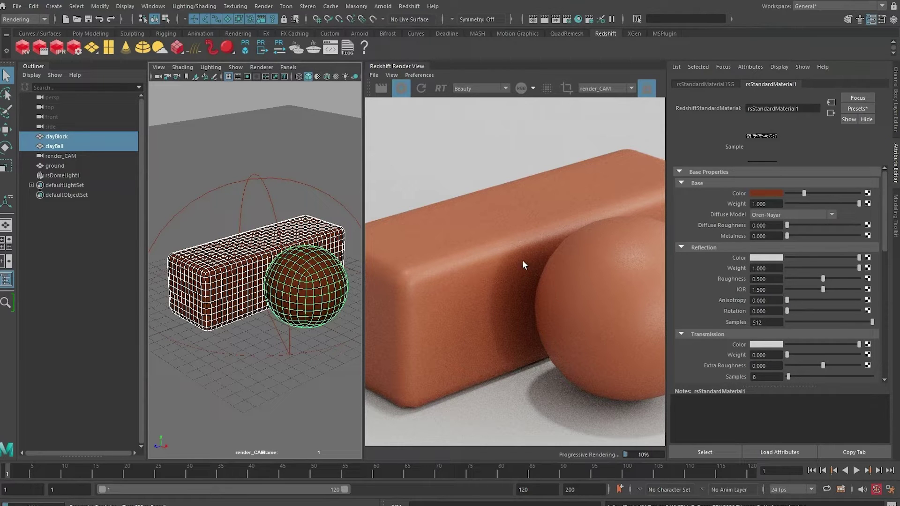
# Create a Redshift mesh parameters node for clayBlock and clayBall and enable tessellation on it.
pyautogui.click(308, 247)
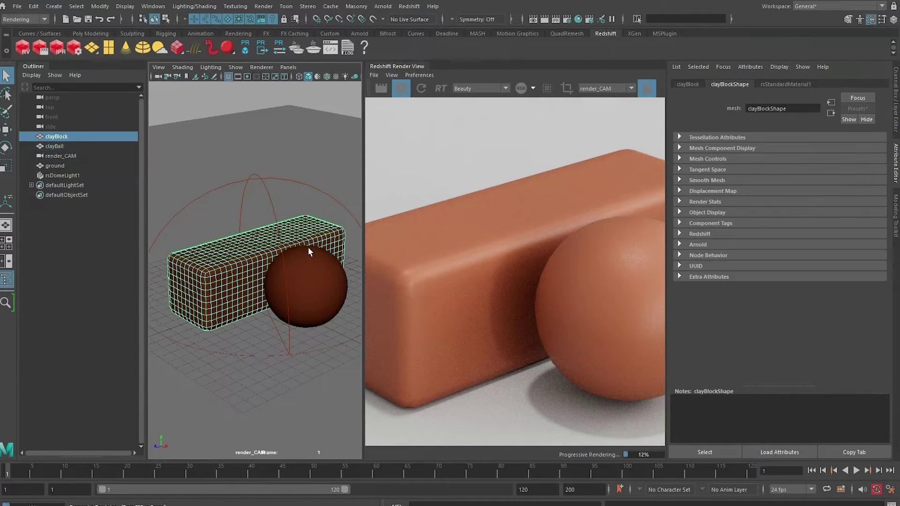
pyautogui.keyDown('shift'); pyautogui.click(318, 273); pyautogui.keyUp('shift')
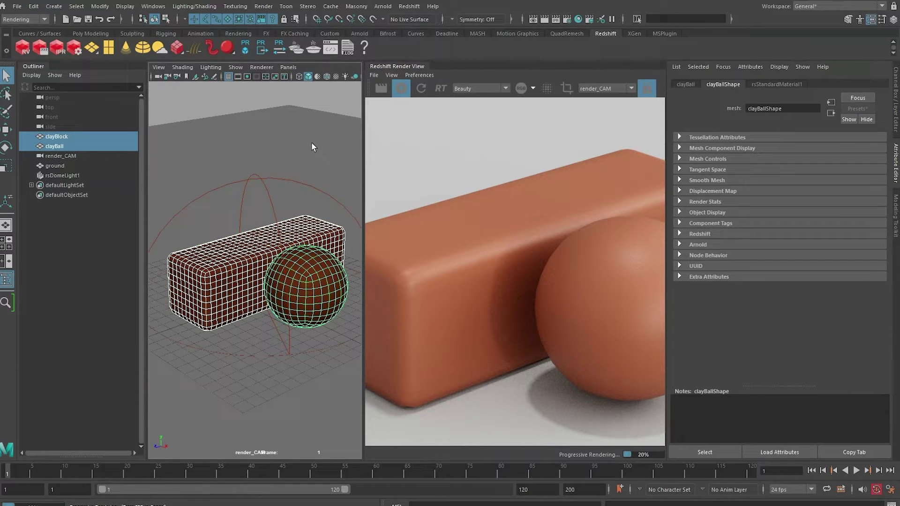
pyautogui.click(409, 6)
pyautogui.moveTo(458, 88)
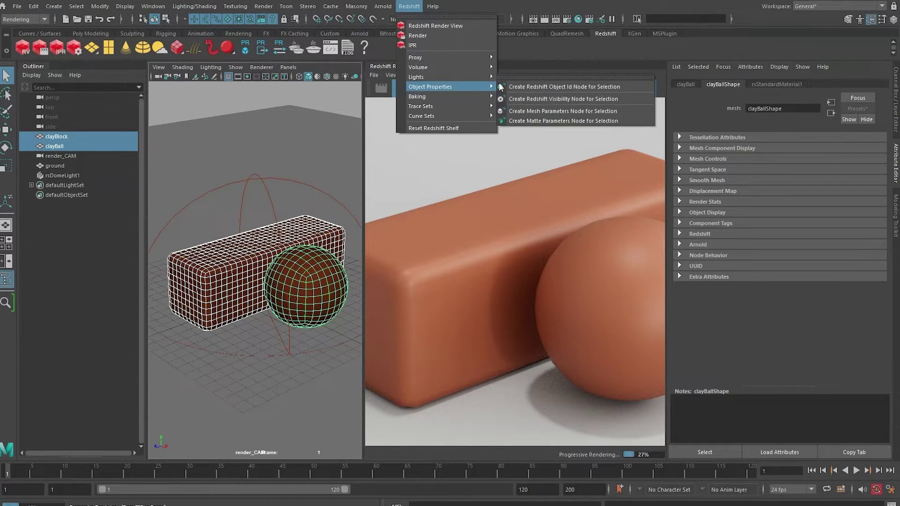
pyautogui.click(549, 109)
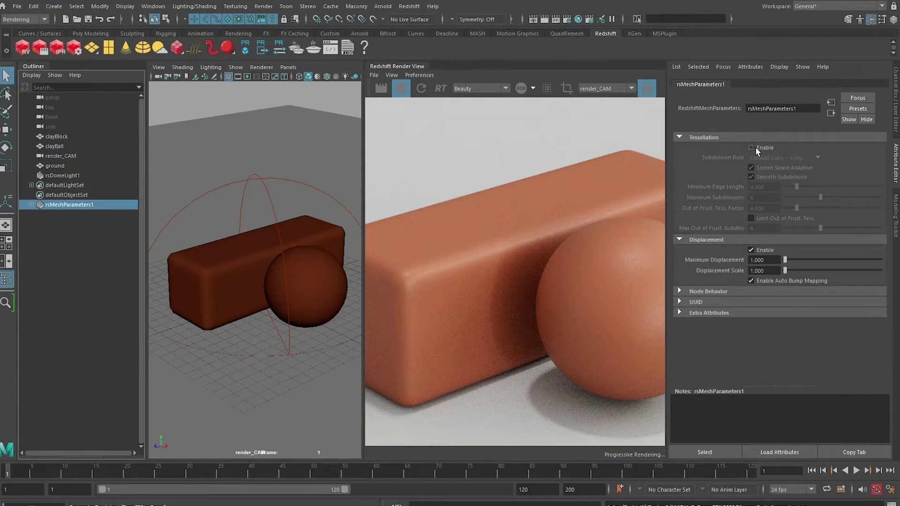
pyautogui.click(751, 168)
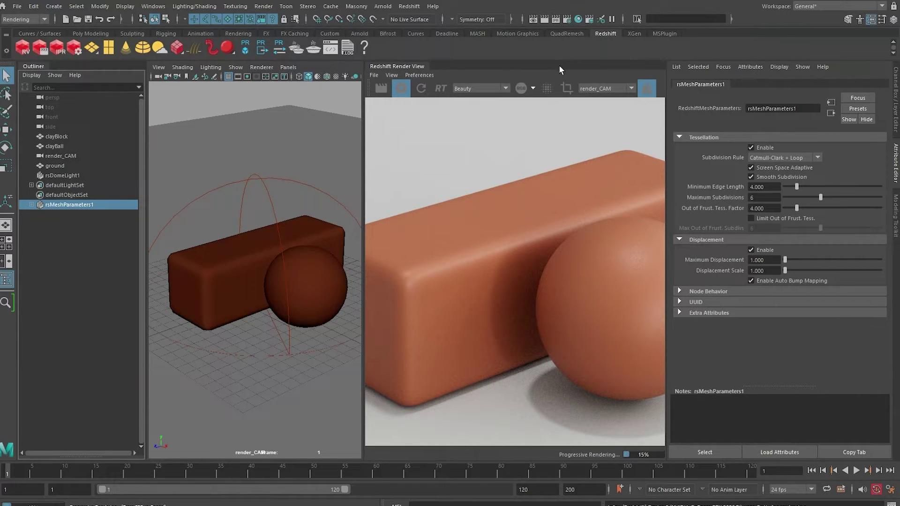
# Open the Hypershade and graph rsStandardMaterial1 with its input and output connections.
pyautogui.click(578, 19)
pyautogui.moveTo(333, 237); pyautogui.dragTo(296, 418)
pyautogui.moveTo(322, 251); pyautogui.dragTo(314, 277)
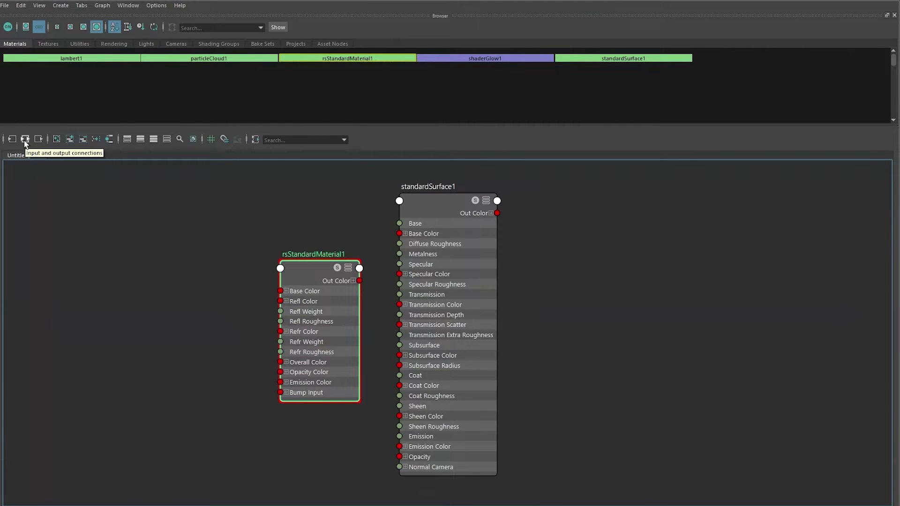
pyautogui.click(26, 141)
pyautogui.moveTo(365, 264); pyautogui.dragTo(339, 266)
# Rename the Redshift material to clay_MAT and its shading group to clay_SG.
pyautogui.doubleClick(341, 239)
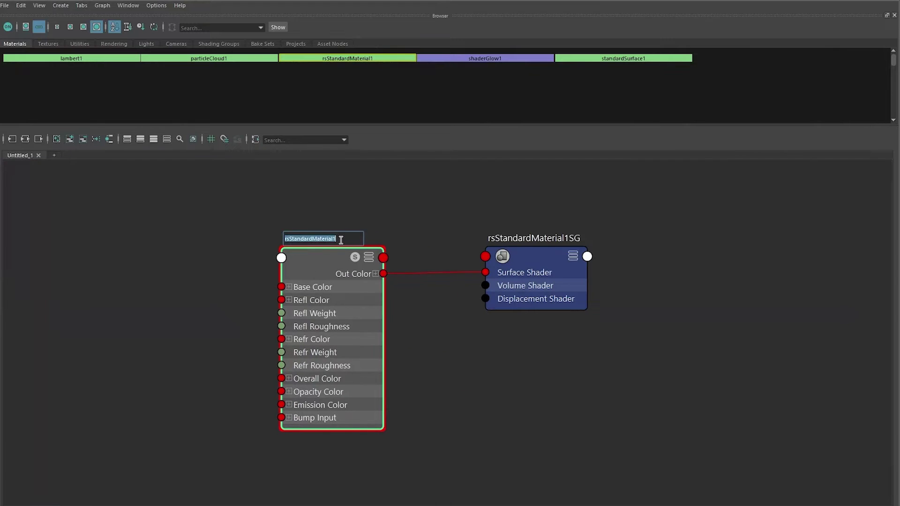
pyautogui.write('d')
pyautogui.write('lay_MAT')
pyautogui.press('Return')
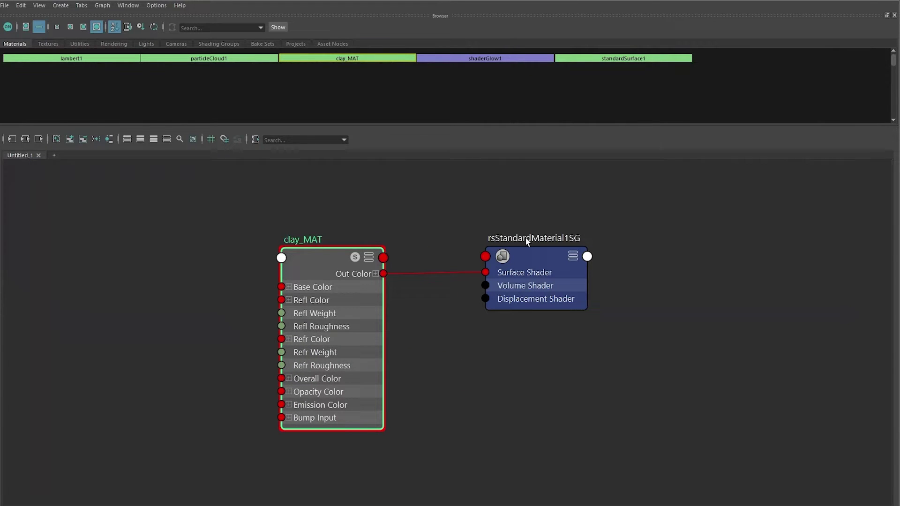
pyautogui.doubleClick(531, 238)
pyautogui.write('clay')
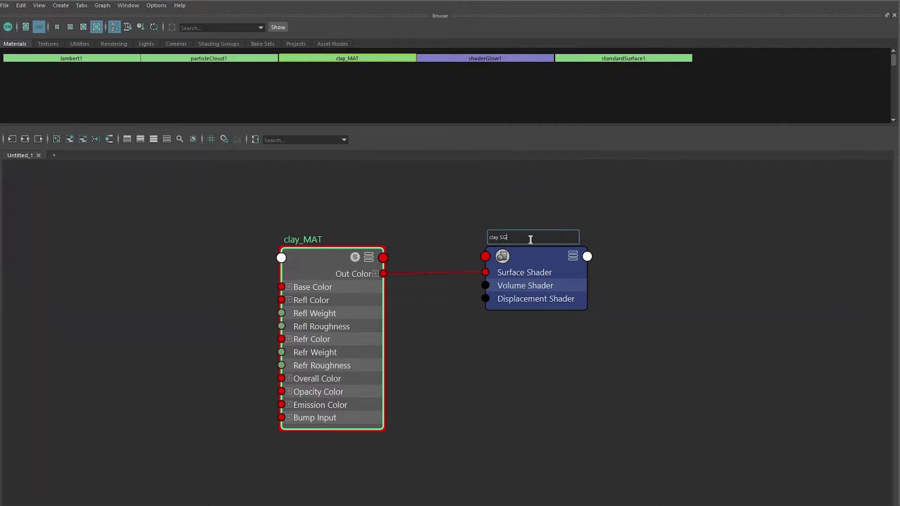
pyautogui.write('_SG')
pyautogui.press('Return')
pyautogui.click(517, 382)
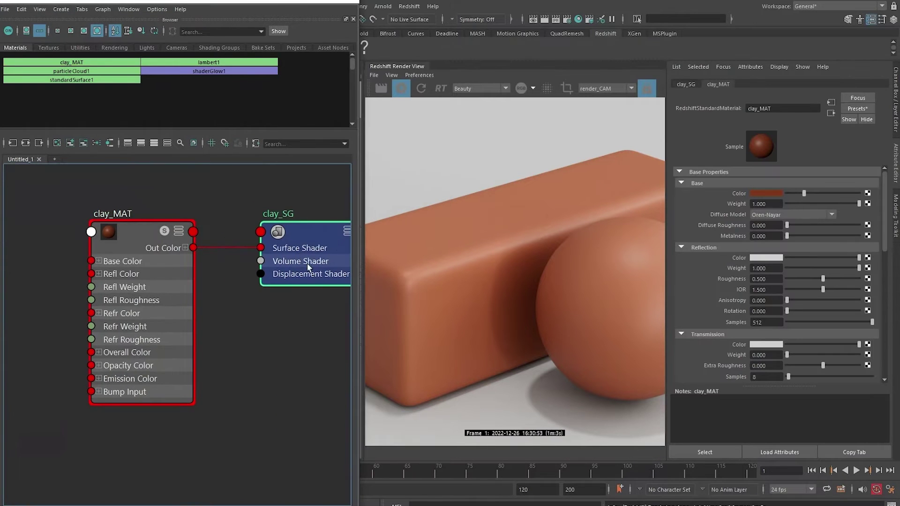
# Add a RedshiftMaxonNoise node to the shading network and place it below clay_MAT.
pyautogui.moveTo(155, 260); pyautogui.dragTo(185, 263)
pyautogui.press('Tab')
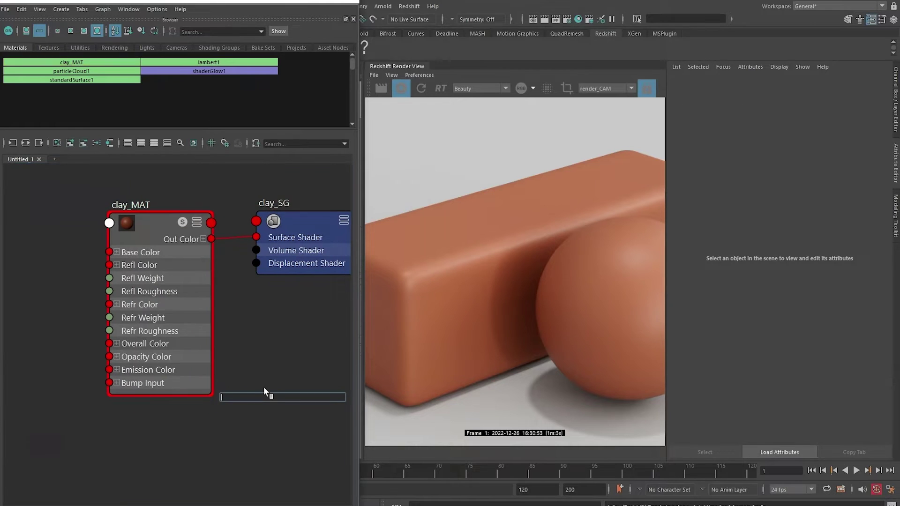
pyautogui.write('maxon')
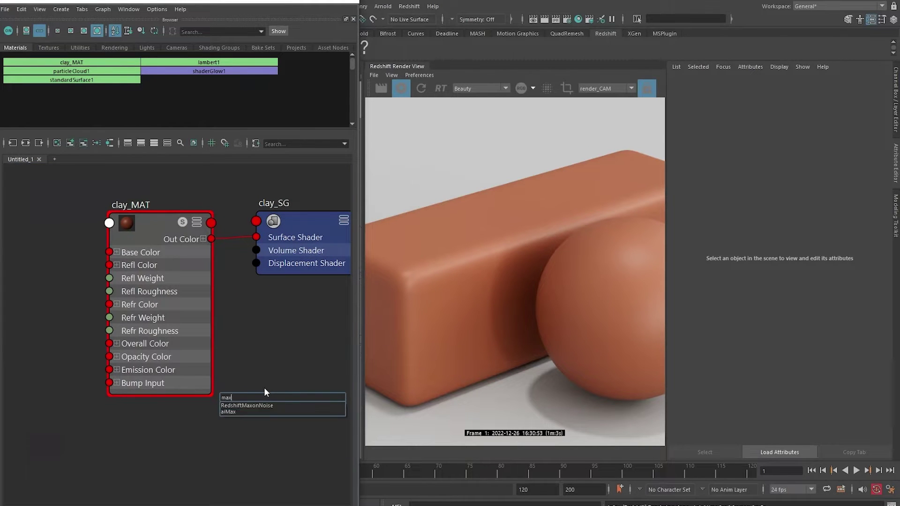
pyautogui.click(283, 405)
pyautogui.keyDown('alt'); pyautogui.moveTo(258, 411); pyautogui.dragTo(293, 349, button='middle'); pyautogui.keyUp('alt')
pyautogui.moveTo(304, 363); pyautogui.dragTo(123, 381)
pyautogui.keyDown('alt'); pyautogui.moveTo(246, 370); pyautogui.dragTo(198, 397, button='middle'); pyautogui.keyUp('alt')
# Add a RedshiftDisplacement node, linking the Maxon noise color to its Tex Map and its output to clay_SG's Displacement Shader.
pyautogui.scroll(-2, 199, 396)
pyautogui.click(215, 407)
pyautogui.press('Tab')
pyautogui.write('displ')
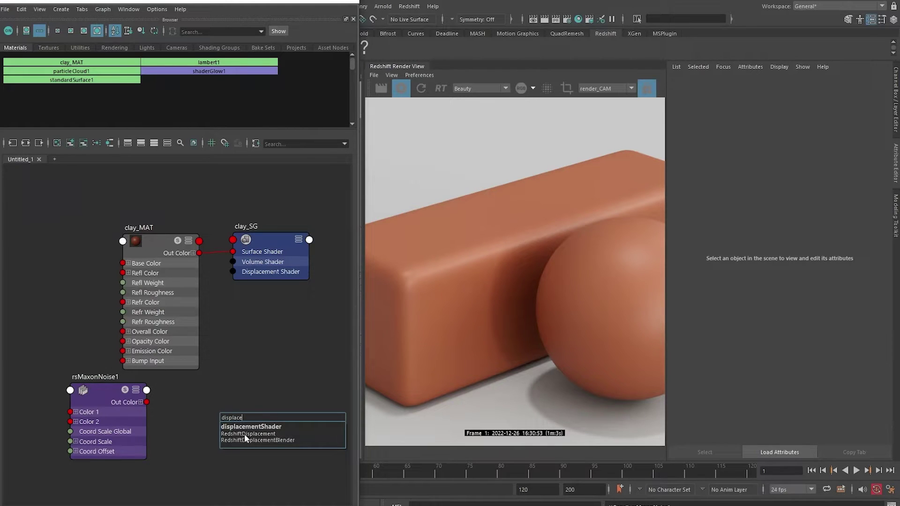
pyautogui.click(244, 434)
pyautogui.moveTo(243, 434); pyautogui.dragTo(213, 420)
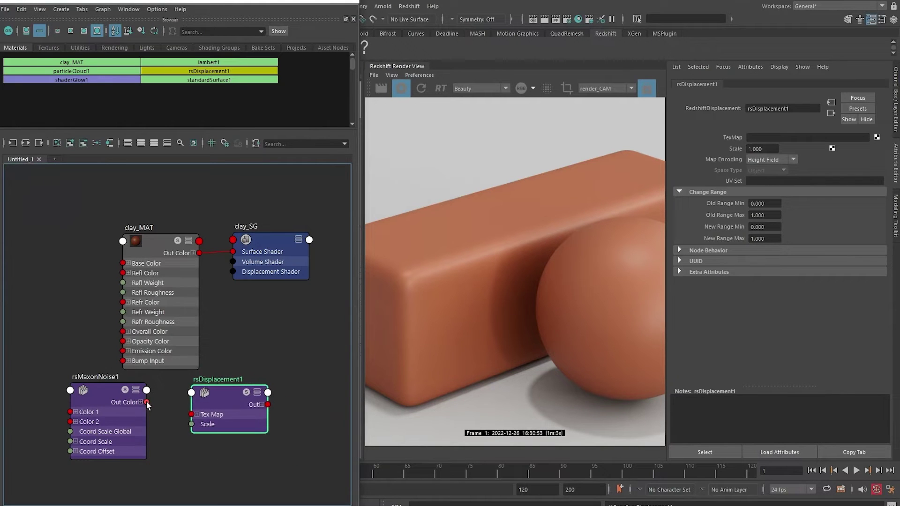
pyautogui.moveTo(148, 403); pyautogui.dragTo(196, 414)
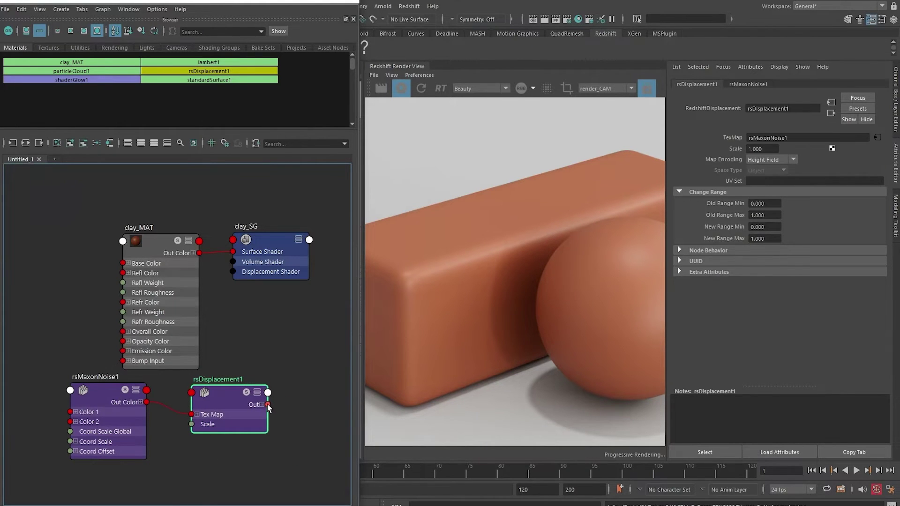
pyautogui.moveTo(267, 405); pyautogui.dragTo(233, 272)
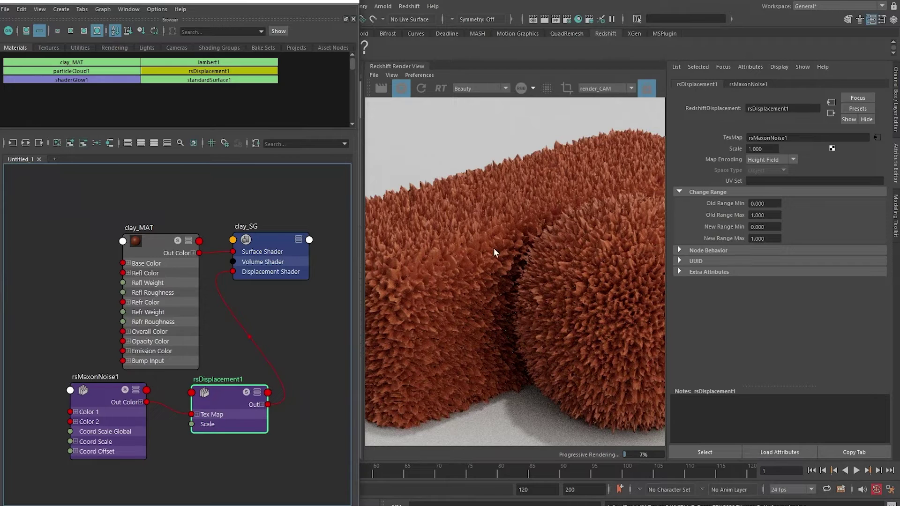
# Set the Maxon noise node's type to Stupl.
pyautogui.moveTo(99, 388); pyautogui.dragTo(78, 397)
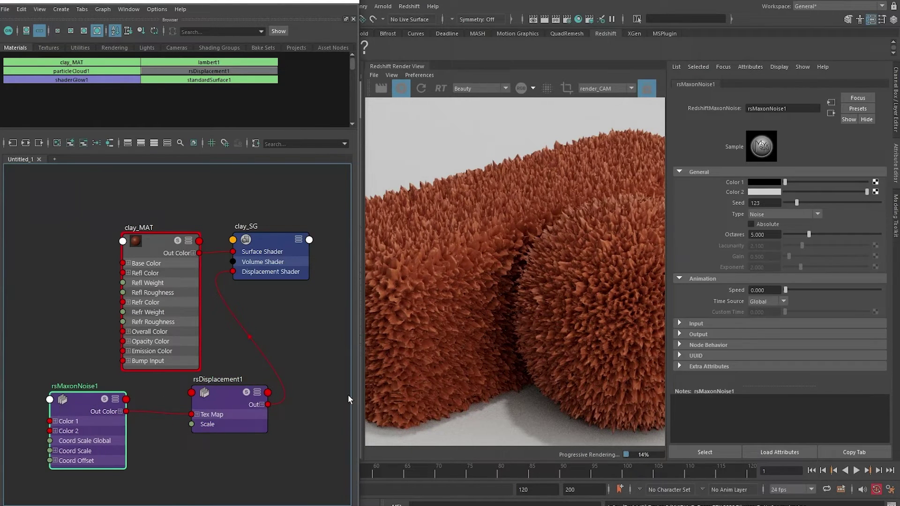
pyautogui.click(787, 215)
pyautogui.scroll(-3, 771, 281)
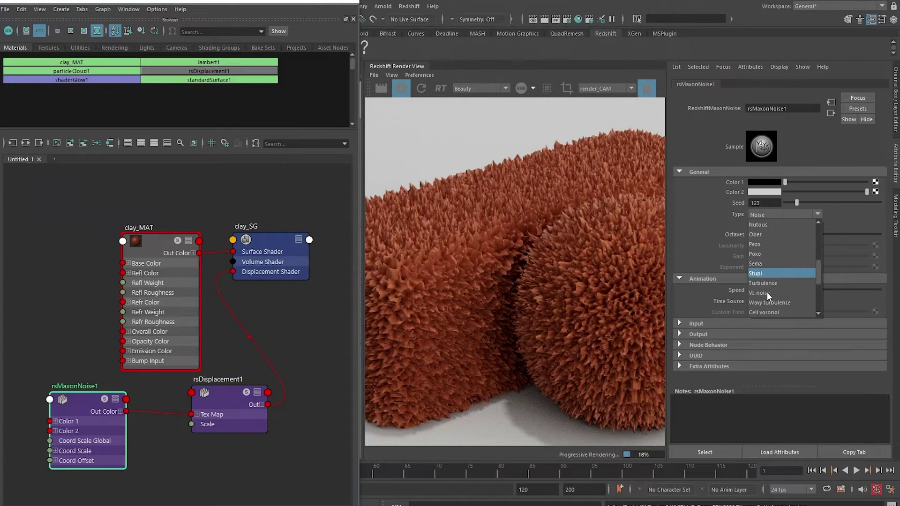
pyautogui.click(769, 272)
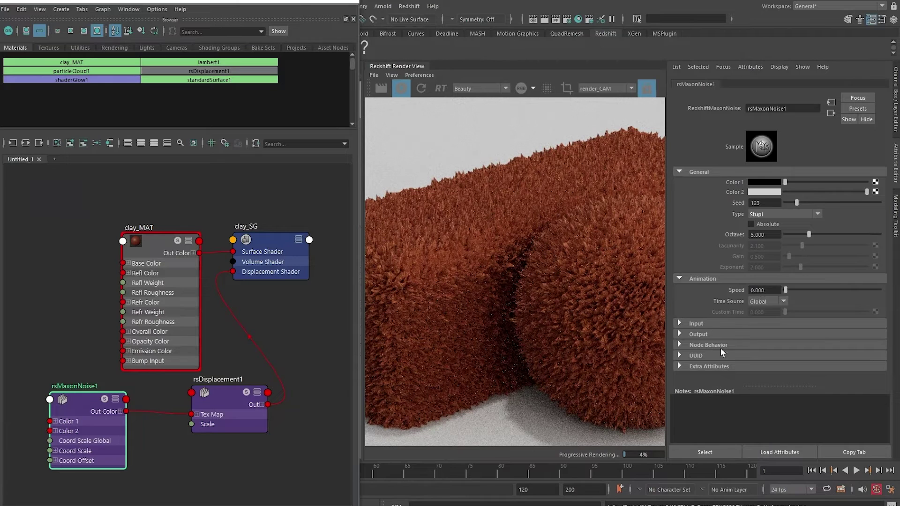
# Try an overall scale of 10 for the Maxon noise input, and settle on 50.
pyautogui.click(716, 323)
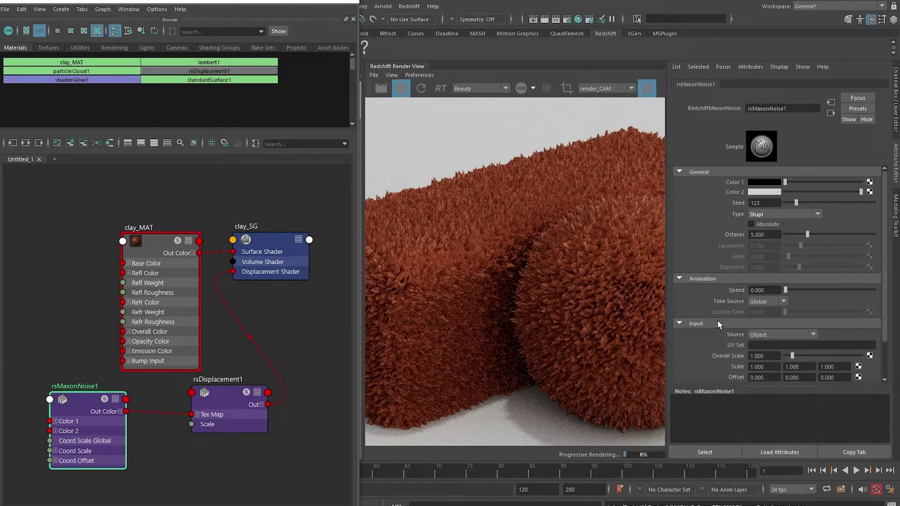
pyautogui.scroll(-1, 713, 326)
pyautogui.click(749, 331)
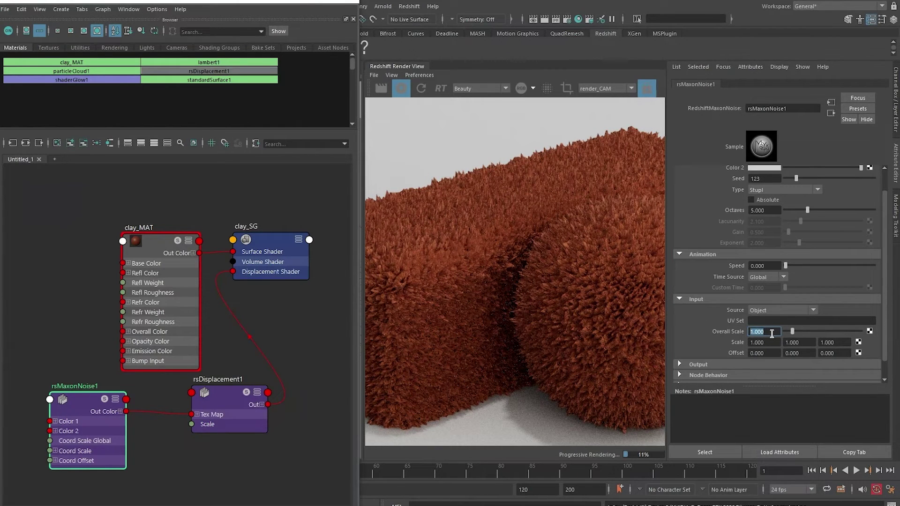
pyautogui.write('10')
pyautogui.press('Return')
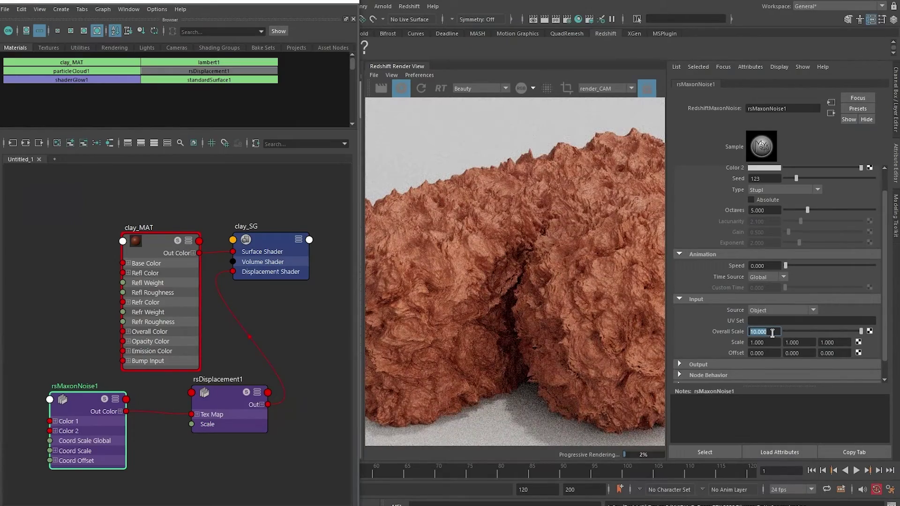
pyautogui.write('50')
pyautogui.press('Return')
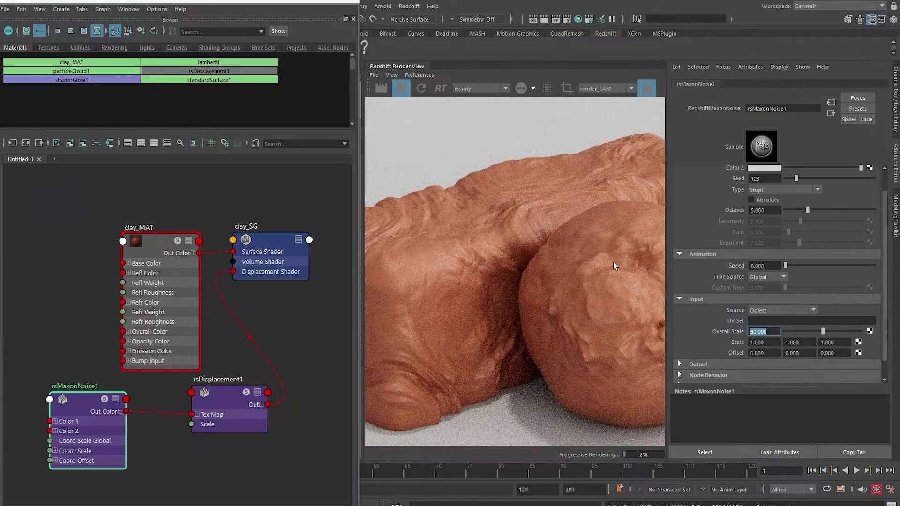
pyautogui.scroll(-4, 563, 251)
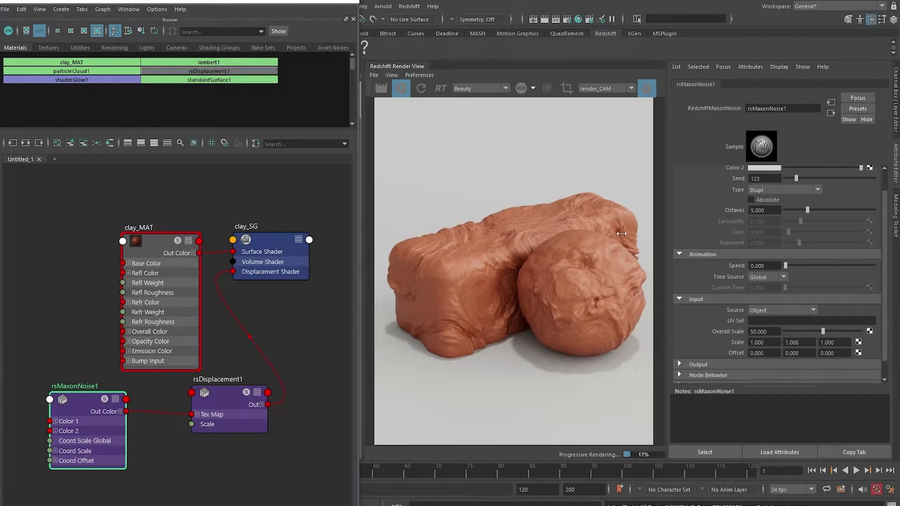
pyautogui.scroll(2, 430, 221)
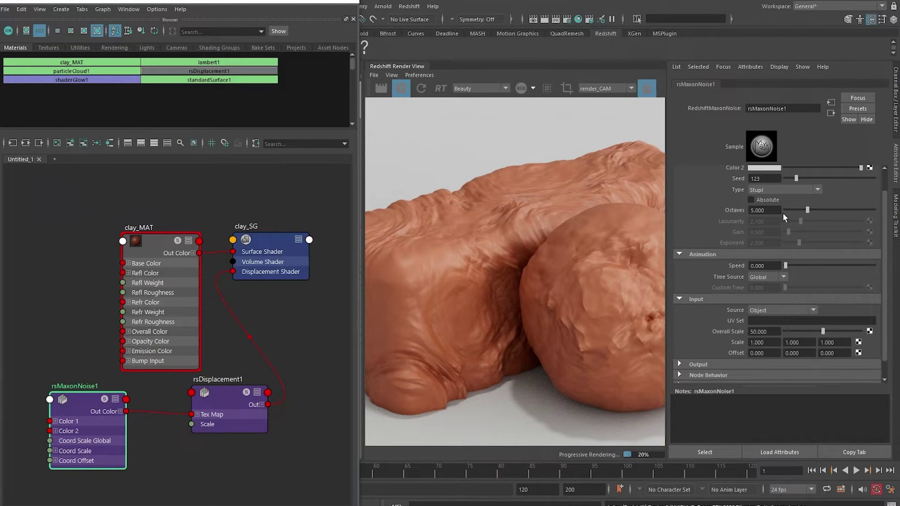
# Try lower octaves values for the Maxon noise, and settle on 3.
pyautogui.click(766, 209)
pyautogui.write('2')
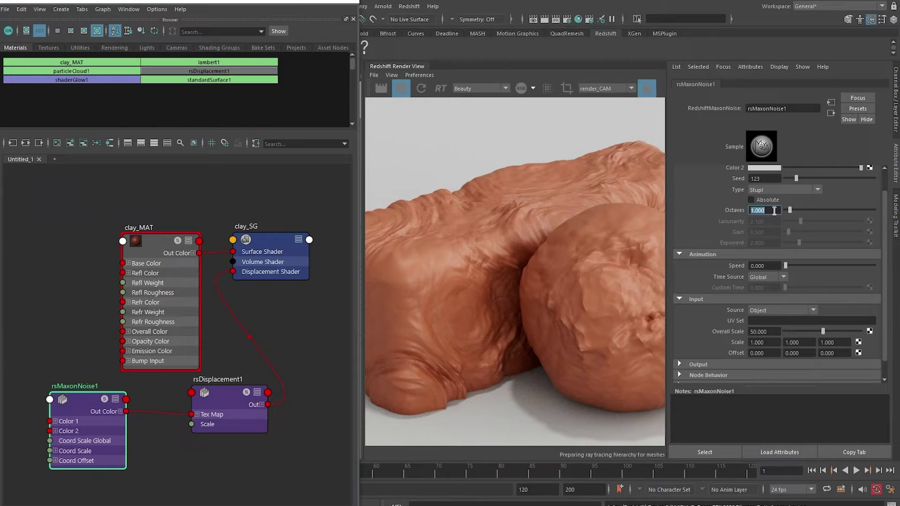
pyautogui.press('Return')
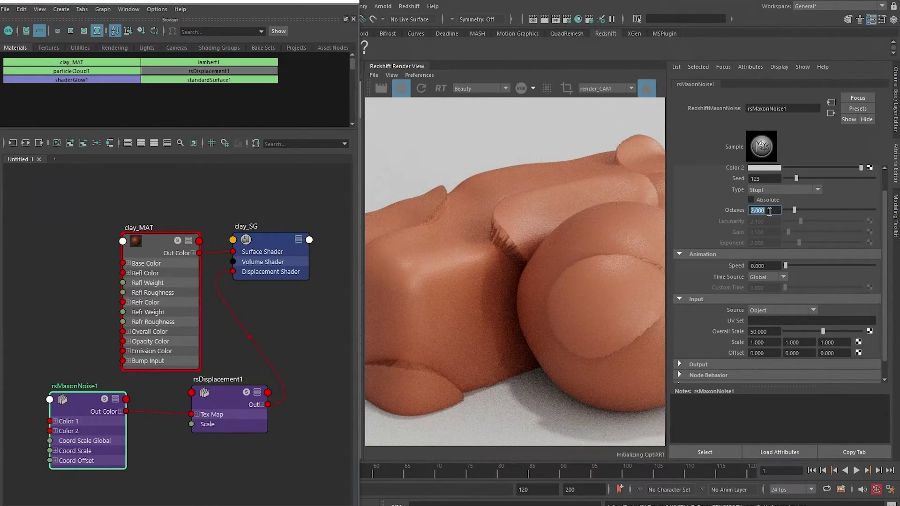
pyautogui.write('3')
pyautogui.press('Return')
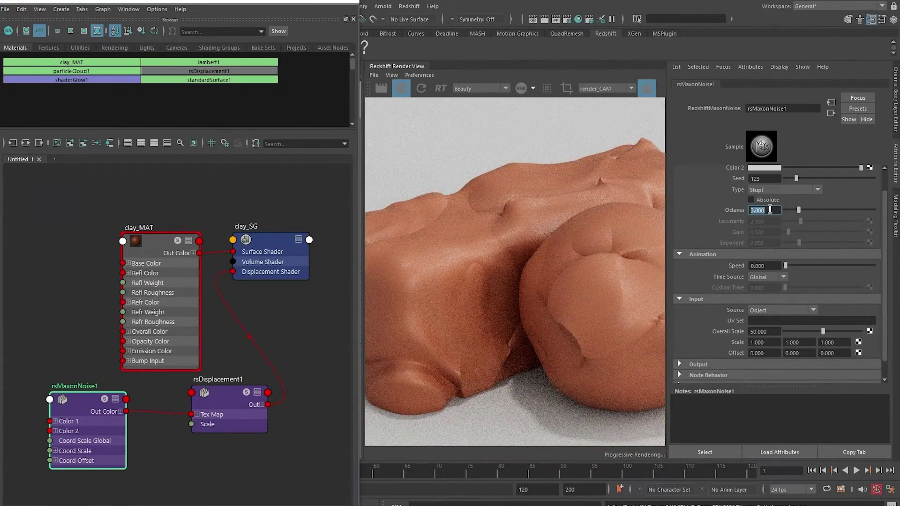
# Set the rsDisplacement1 node's New Range Min to -1 and its displacement scale to 0.4.
pyautogui.keyDown('alt'); pyautogui.moveTo(535, 216); pyautogui.dragTo(485, 269); pyautogui.keyUp('alt')
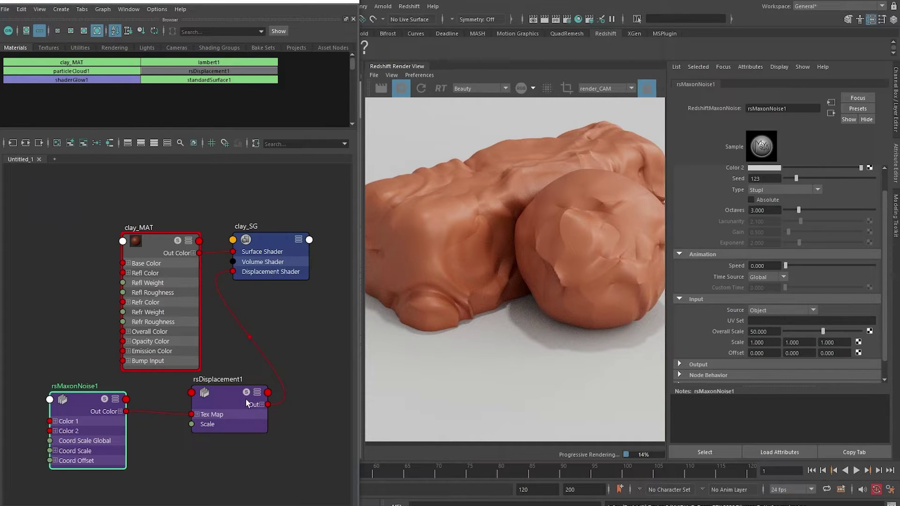
pyautogui.click(220, 394)
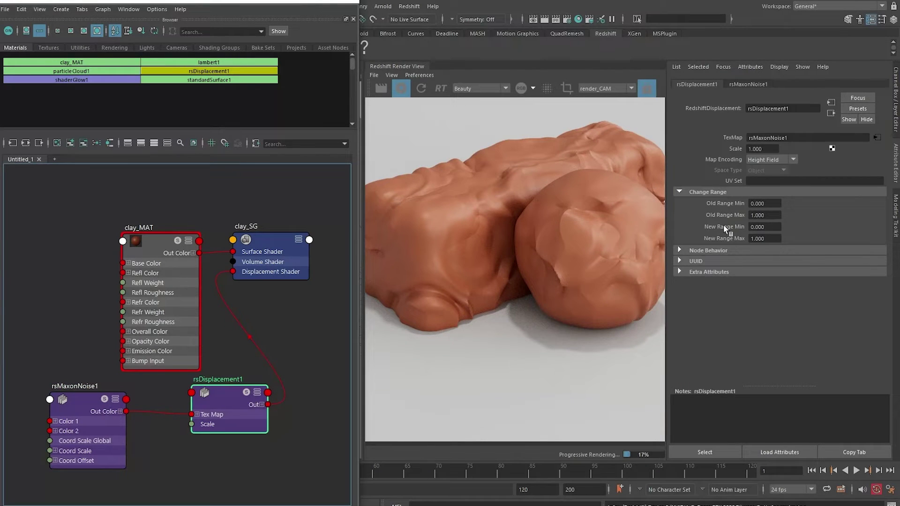
pyautogui.click(773, 228)
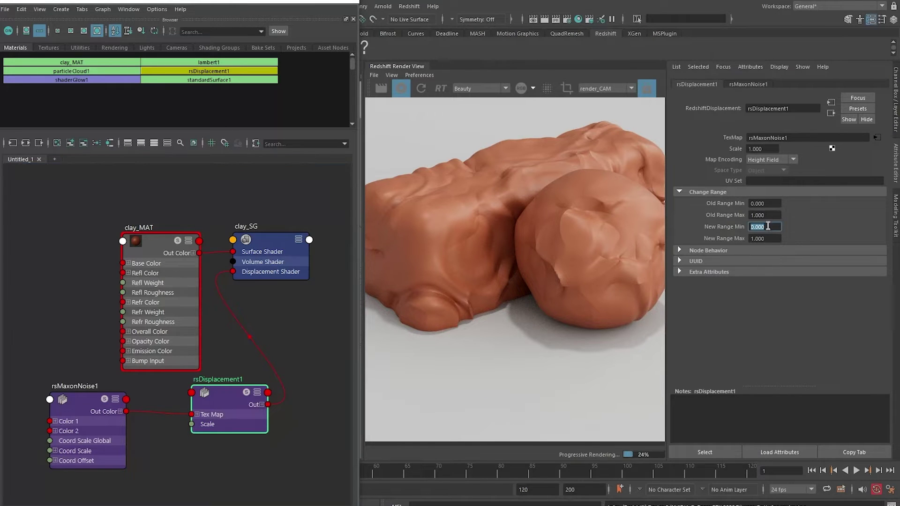
pyautogui.write('-1')
pyautogui.press('Return')
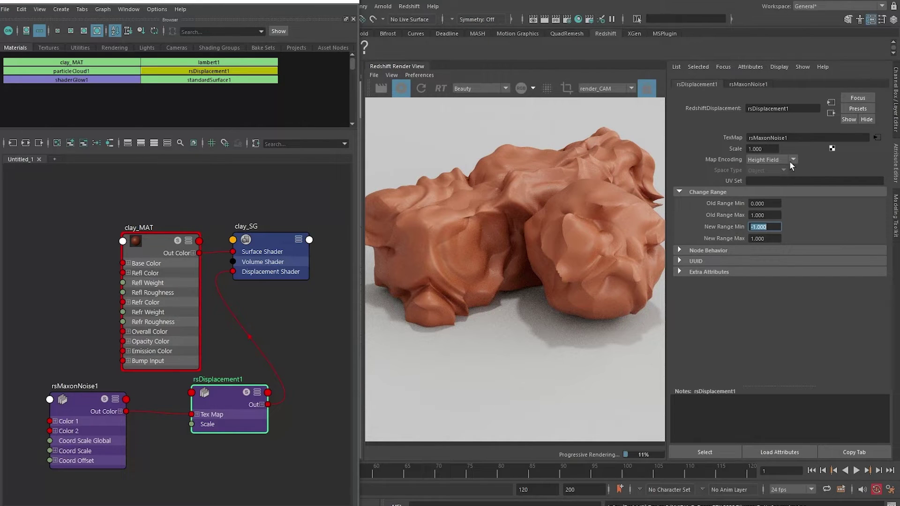
pyautogui.click(771, 149)
pyautogui.write('0.4')
pyautogui.press('Return')
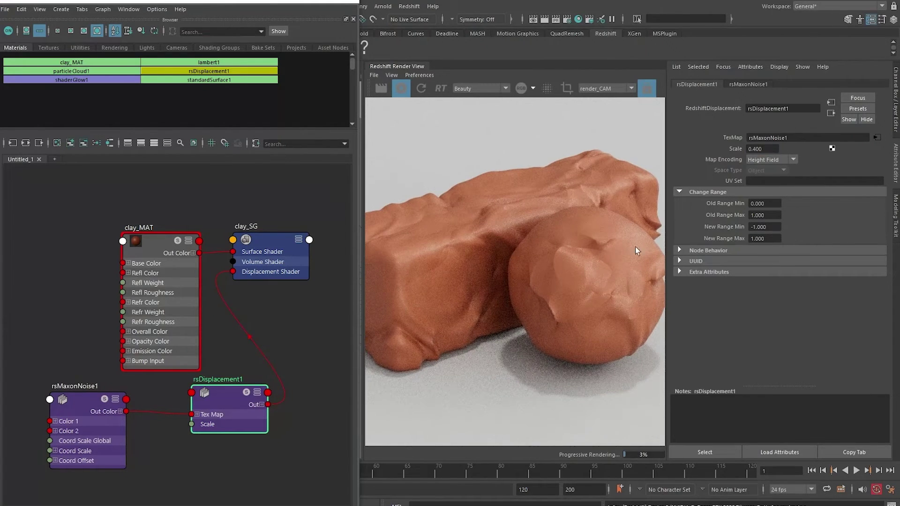
# Shift the noise and displacement nodes aside and rename the Maxon noise node to rsMaxonNoise_clayLoFreq.
pyautogui.keyDown('alt'); pyautogui.moveTo(151, 451); pyautogui.dragTo(167, 419, button='middle'); pyautogui.keyUp('alt')
pyautogui.keyDown('shift'); pyautogui.click(127, 365); pyautogui.keyUp('shift')
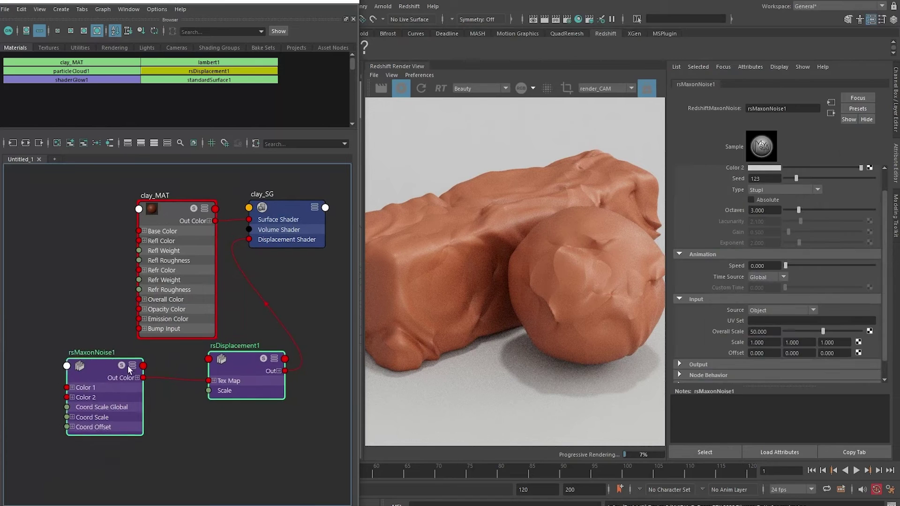
pyautogui.moveTo(128, 365); pyautogui.dragTo(100, 374)
pyautogui.click(65, 326)
pyautogui.doubleClick(64, 364)
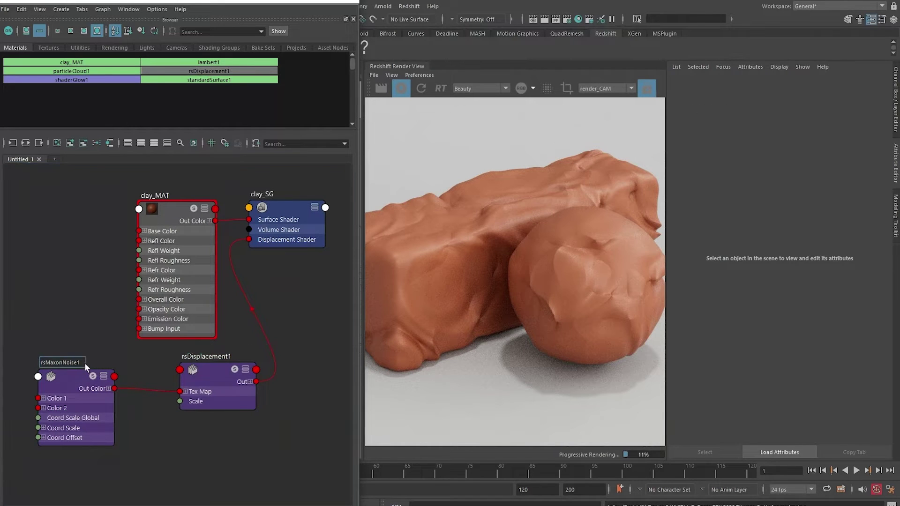
pyautogui.press('BackSpace')
pyautogui.write('_clayLoFreq')
pyautogui.press('Return')
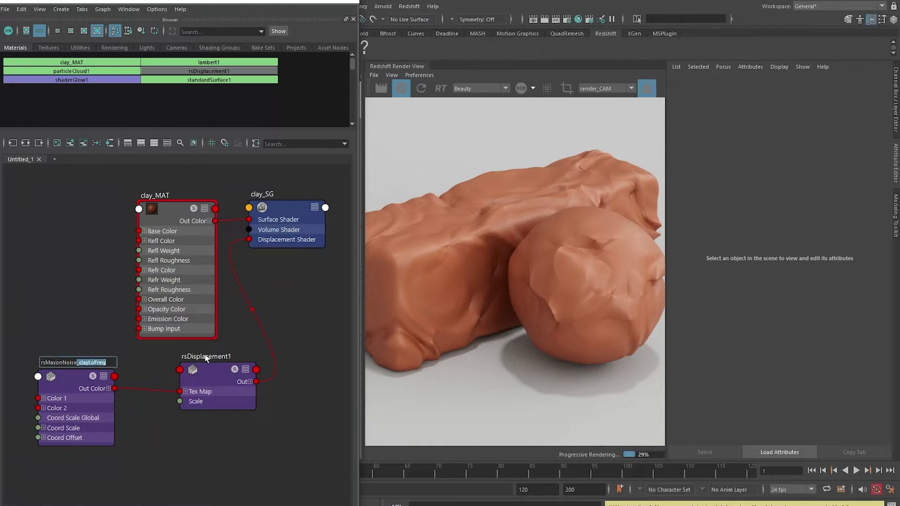
# Rename the displacement node to rsDisplacement_clayLoFreq.
pyautogui.doubleClick(206, 357)
pyautogui.click(222, 356)
pyautogui.press('BackSpace')
pyautogui.write('_clayLoFreq')
pyautogui.click(294, 406)
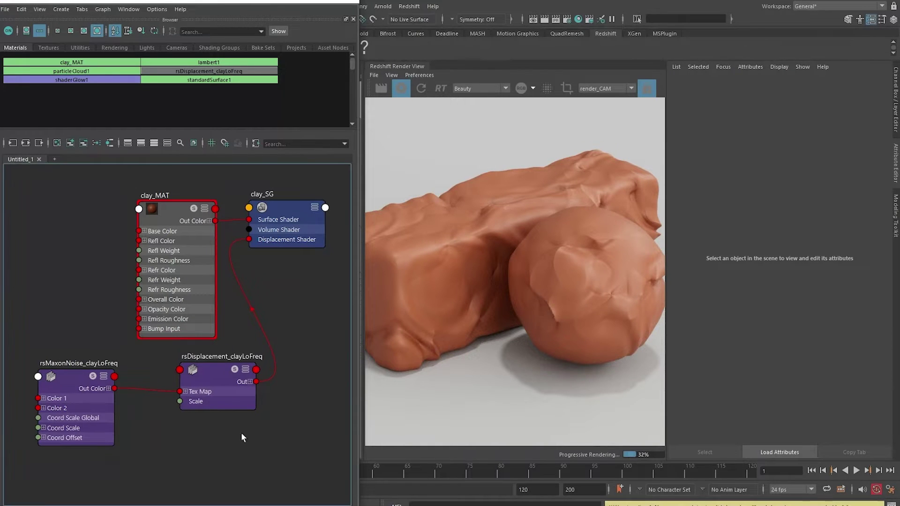
# Reposition the clayLoFreq noise and displacement nodes below clay_MAT, leaving free space beneath them.
pyautogui.keyDown('alt'); pyautogui.moveTo(261, 457); pyautogui.dragTo(280, 408, button='middle'); pyautogui.keyUp('alt')
pyautogui.moveTo(228, 330); pyautogui.dragTo(169, 324)
pyautogui.moveTo(94, 343); pyautogui.dragTo(49, 336)
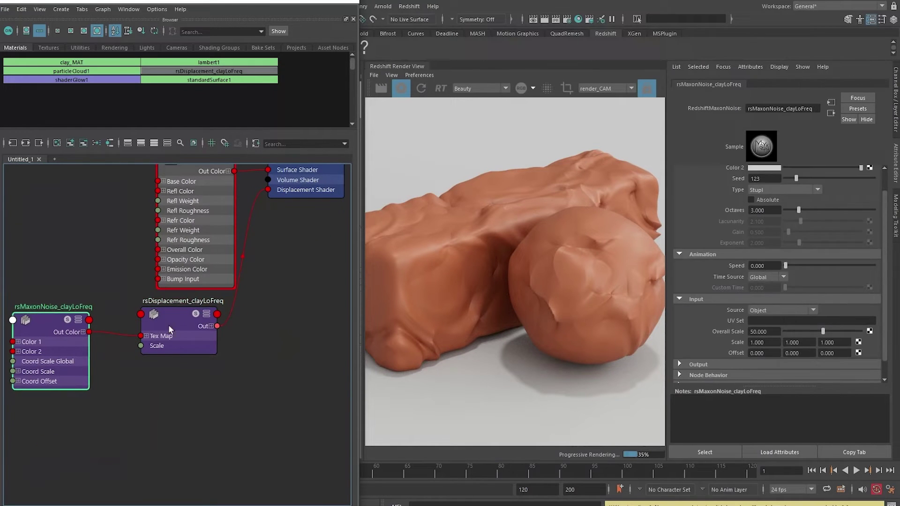
pyautogui.moveTo(170, 325); pyautogui.dragTo(200, 324)
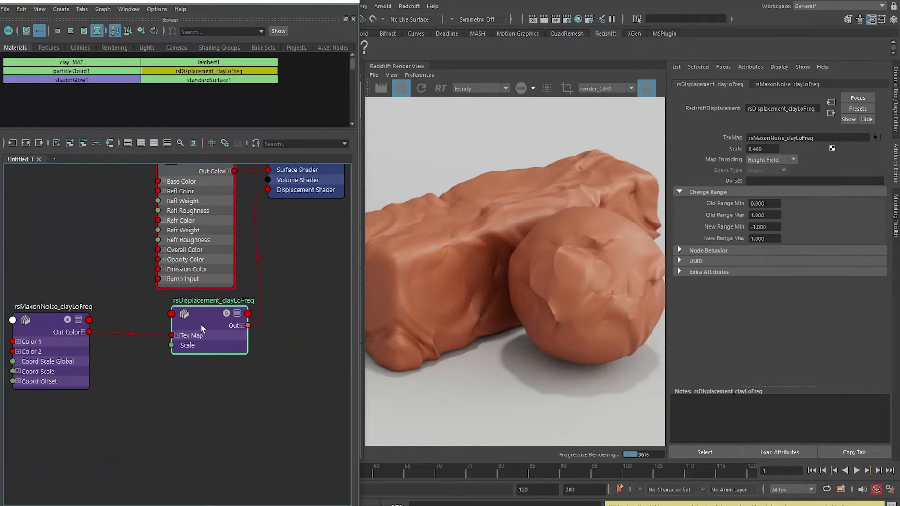
# Duplicate the clayLoFreq displacement as a shading network and place the copied noise and displacement nodes beneath the originals.
pyautogui.click(22, 9)
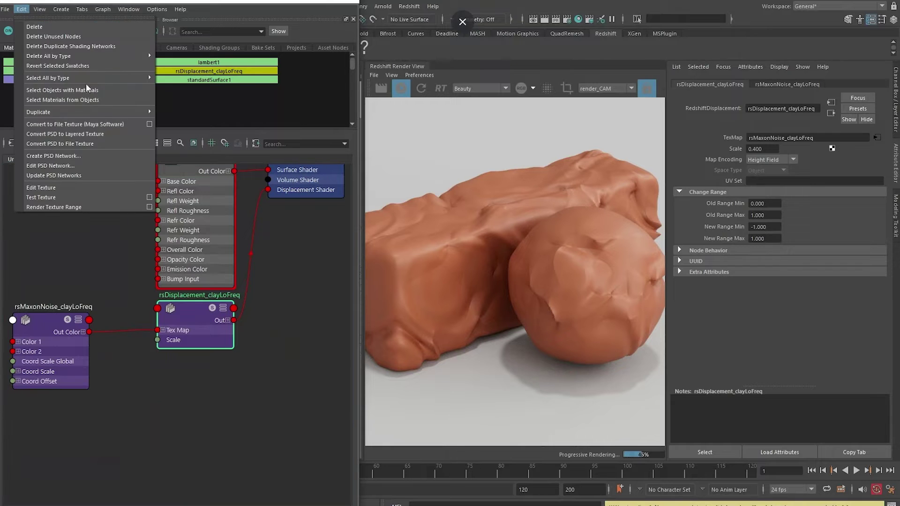
pyautogui.moveTo(100, 113)
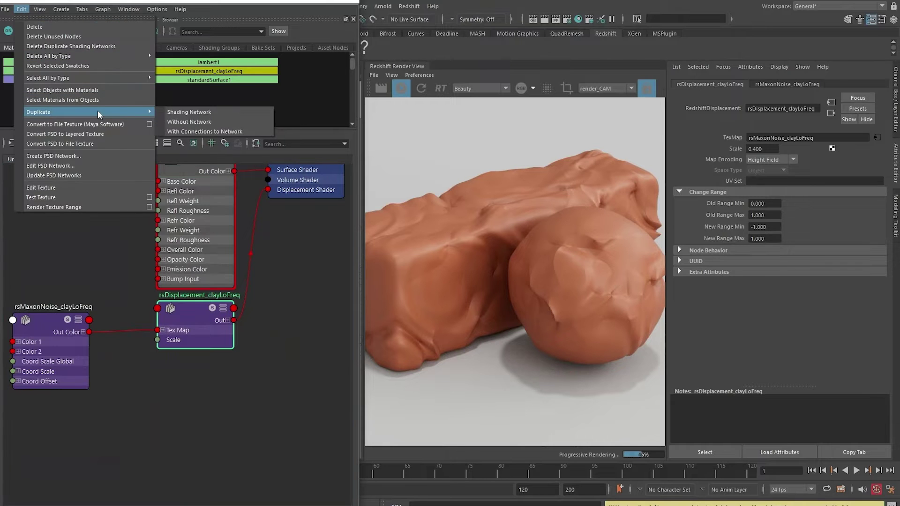
pyautogui.click(190, 113)
pyautogui.moveTo(140, 417); pyautogui.dragTo(44, 422)
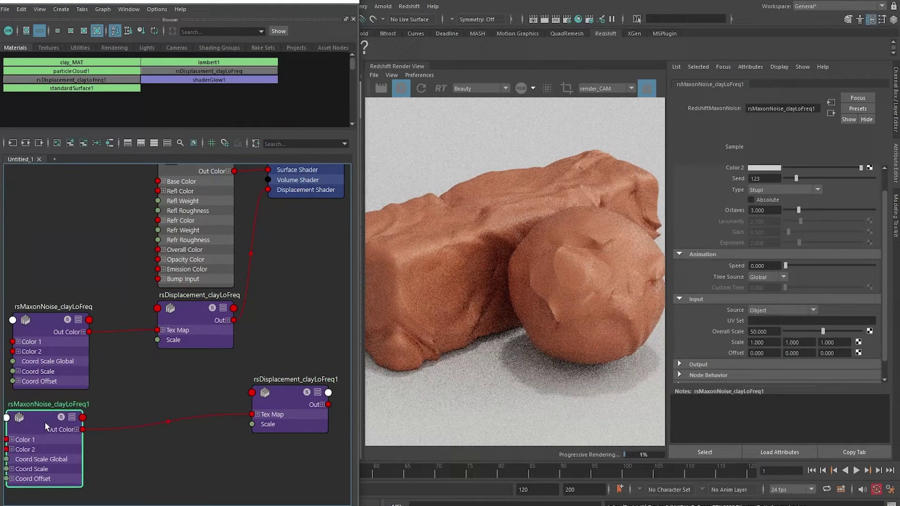
pyautogui.moveTo(302, 399); pyautogui.dragTo(203, 415)
pyautogui.moveTo(65, 409); pyautogui.dragTo(71, 412)
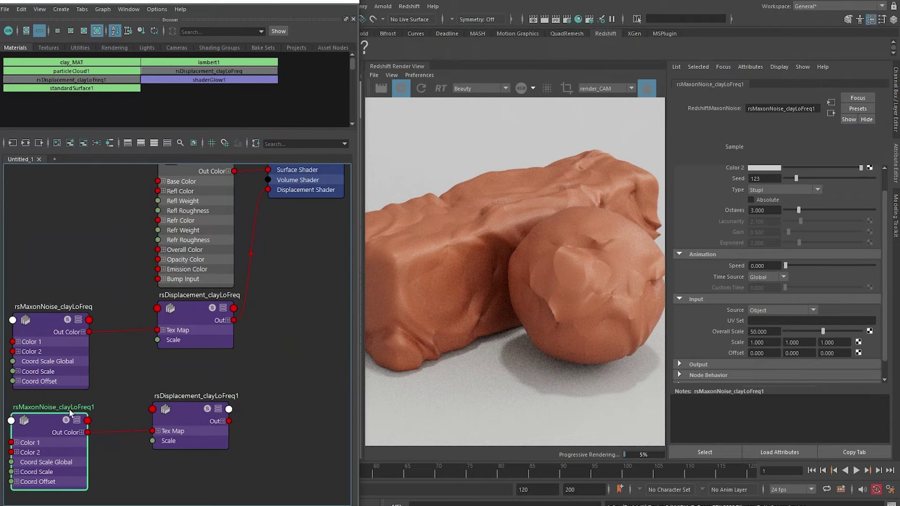
# Rename the duplicated Maxon noise node to rsMaxonNoise_clayHiFreq.
pyautogui.click(61, 407)
pyautogui.click(50, 414)
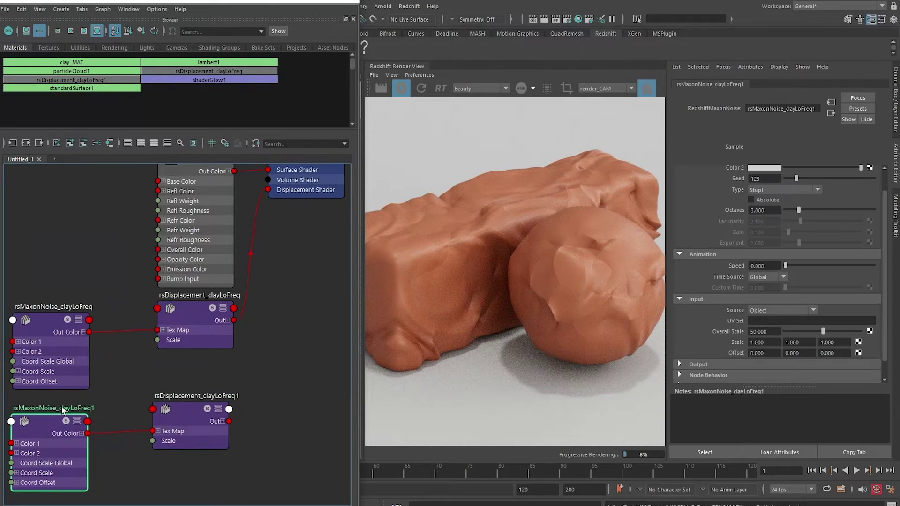
pyautogui.doubleClick(61, 407)
pyautogui.moveTo(61, 407); pyautogui.dragTo(161, 415)
pyautogui.write('HiF')
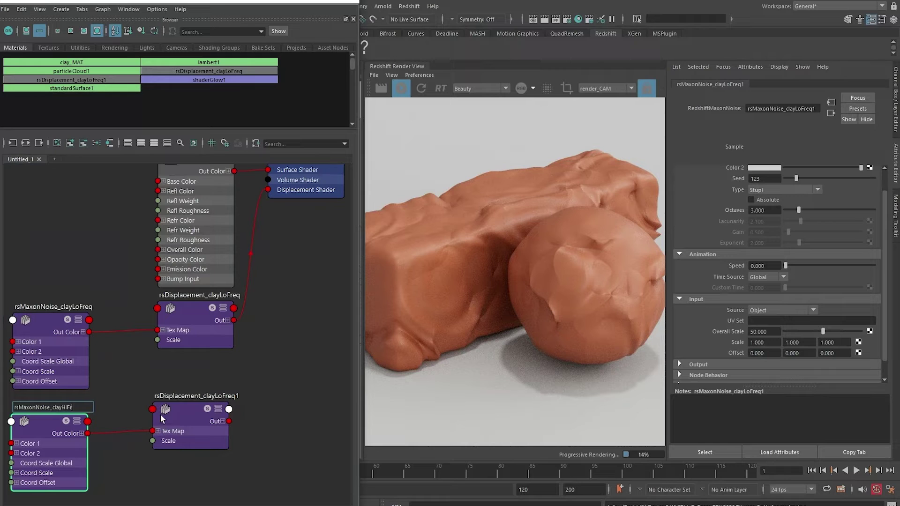
pyautogui.write('req')
# Rename the duplicated displacement node to rsDisplacement_clayHiFreq and connect its output to clay_SG's Displacement Shader.
pyautogui.doubleClick(220, 397)
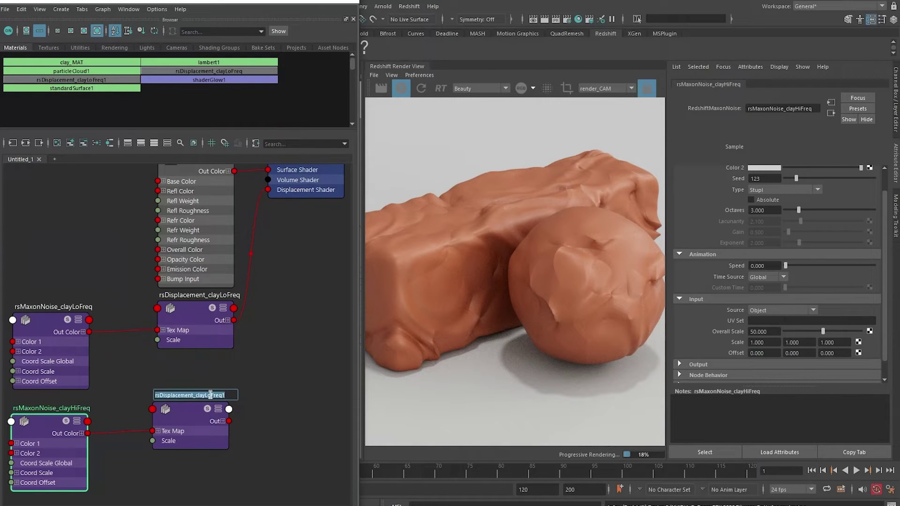
pyautogui.press('BackSpace')
pyautogui.press('BackSpace')
pyautogui.press('BackSpace')
pyautogui.press('BackSpace')
pyautogui.press('BackSpace')
pyautogui.press('BackSpace')
pyautogui.press('BackSpace')
pyautogui.write('HiFreq')
pyautogui.press('Return')
pyautogui.moveTo(229, 421); pyautogui.dragTo(269, 187)
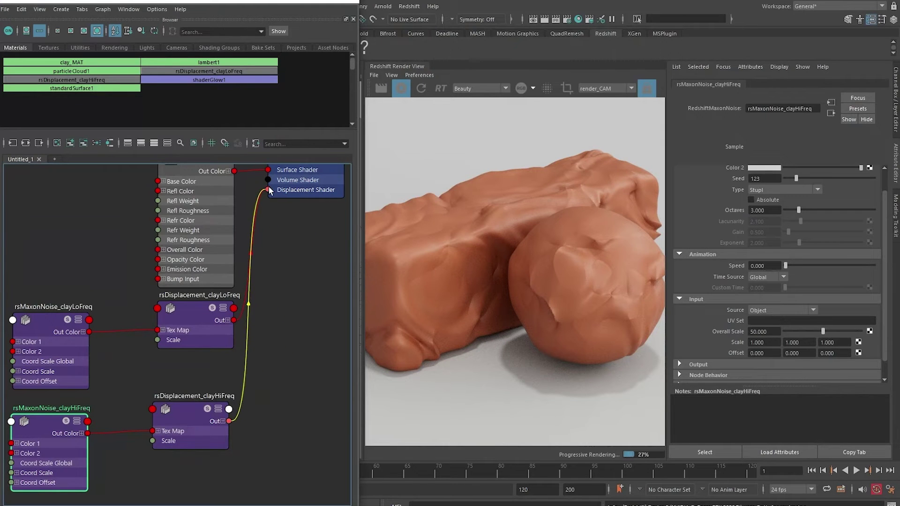
# Set the clayHiFreq Maxon noise to 5 octaves and an overall scale of 10.
pyautogui.click(49, 423)
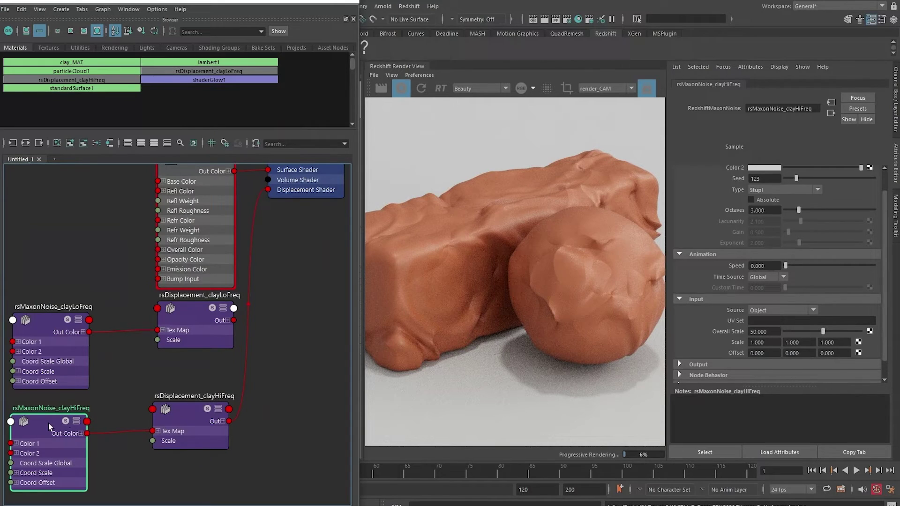
pyautogui.click(774, 209)
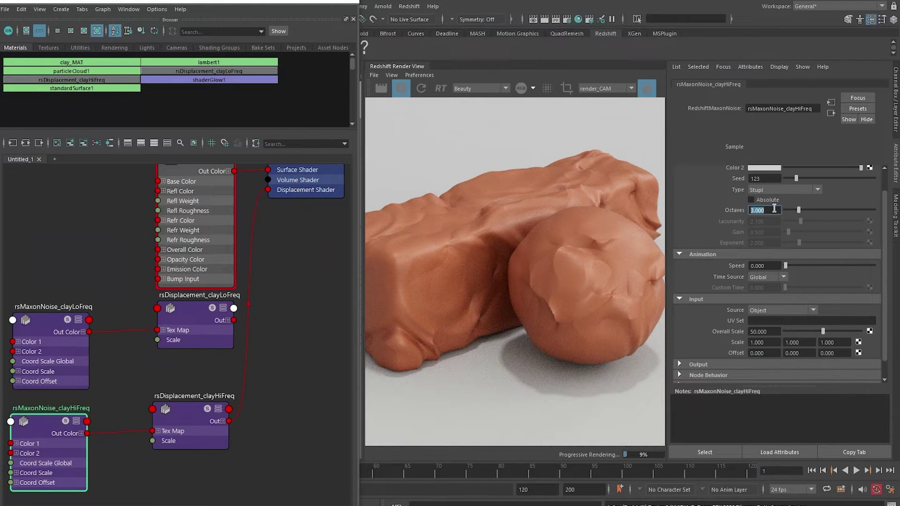
pyautogui.write('5')
pyautogui.press('Return')
pyautogui.click(775, 330)
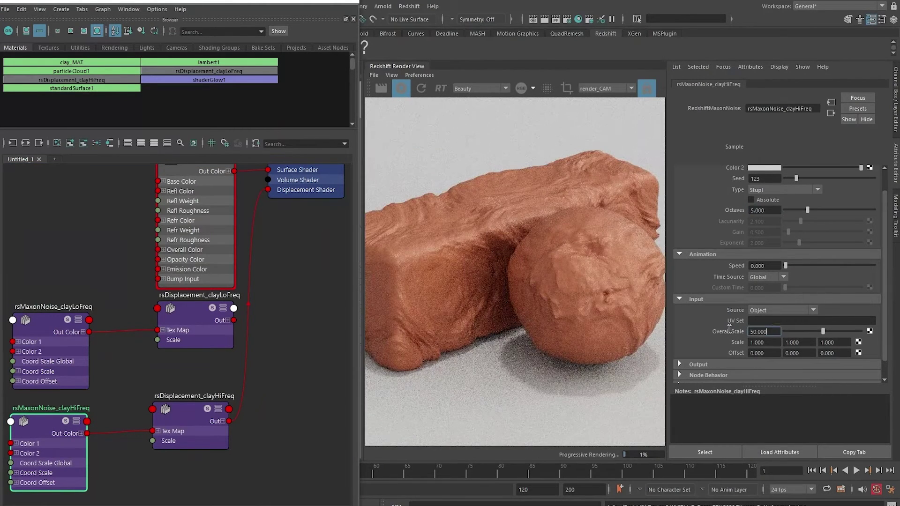
pyautogui.write('10')
pyautogui.press('Return')
# Set the displacement scale of rsDisplacement_clayHiFreq to 0.05.
pyautogui.click(185, 409)
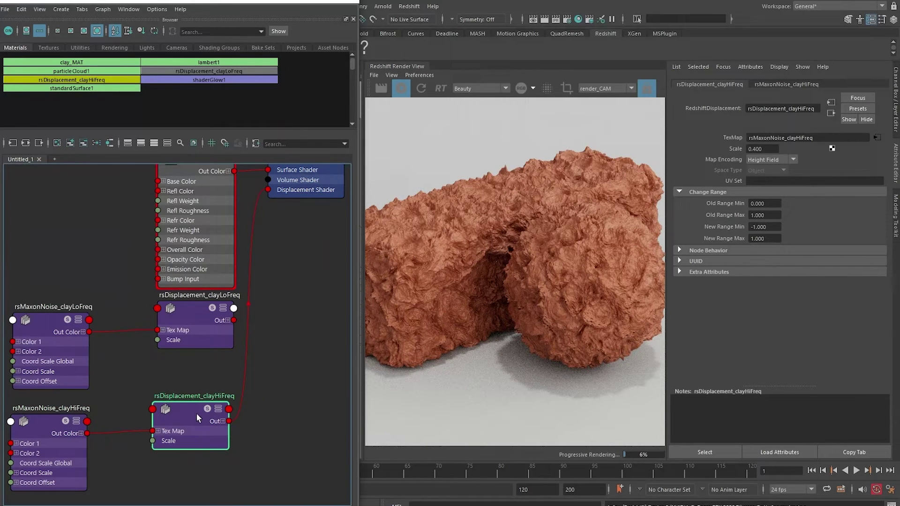
pyautogui.moveTo(196, 413); pyautogui.dragTo(201, 416)
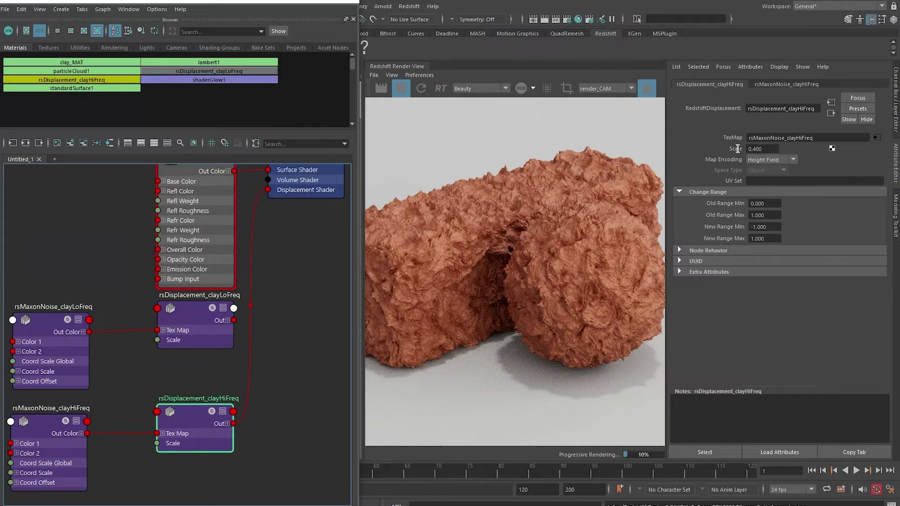
pyautogui.click(769, 149)
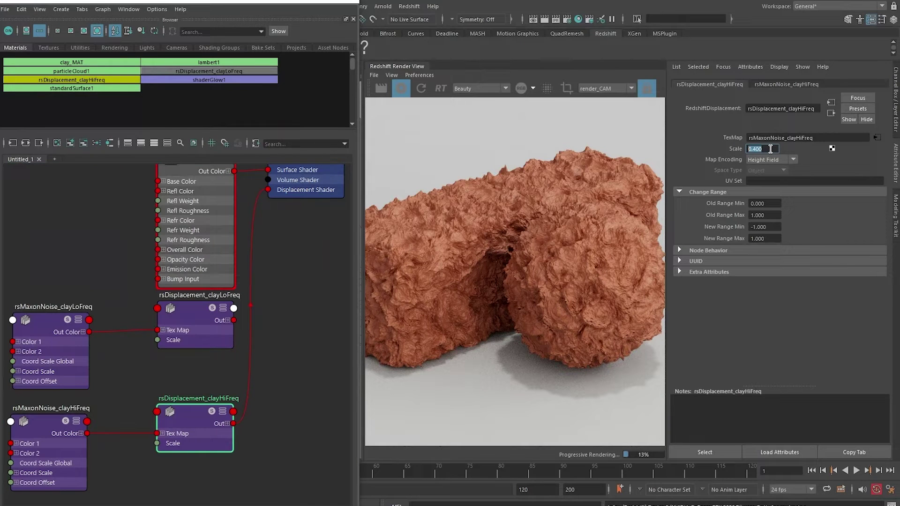
pyautogui.write('0.05')
pyautogui.press('Return')
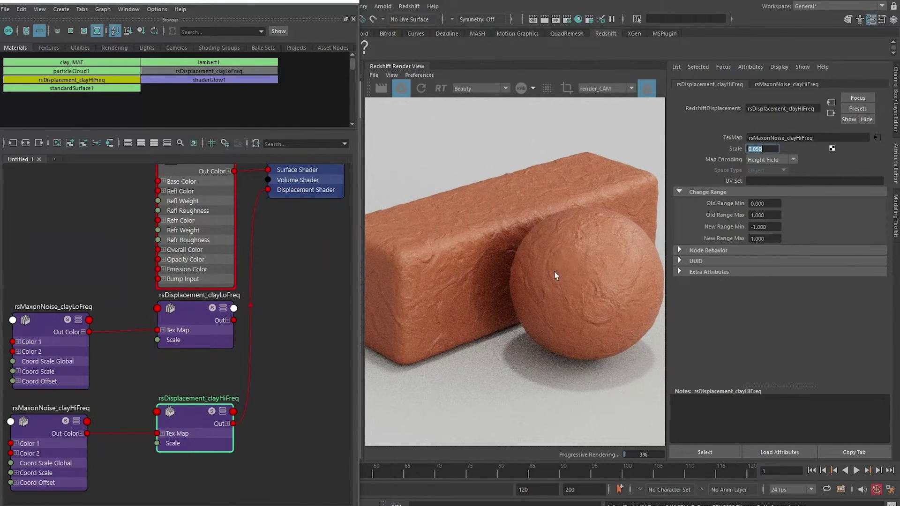
# Examine the high-frequency displacement on the block and ball up close in the render.
pyautogui.scroll(2, 522, 258)
pyautogui.moveTo(522, 259); pyautogui.dragTo(533, 300, button='middle')
pyautogui.keyDown('alt'); pyautogui.moveTo(534, 303); pyautogui.dragTo(597, 268); pyautogui.keyUp('alt')
pyautogui.keyDown('alt'); pyautogui.moveTo(528, 223); pyautogui.dragTo(567, 240); pyautogui.keyUp('alt')
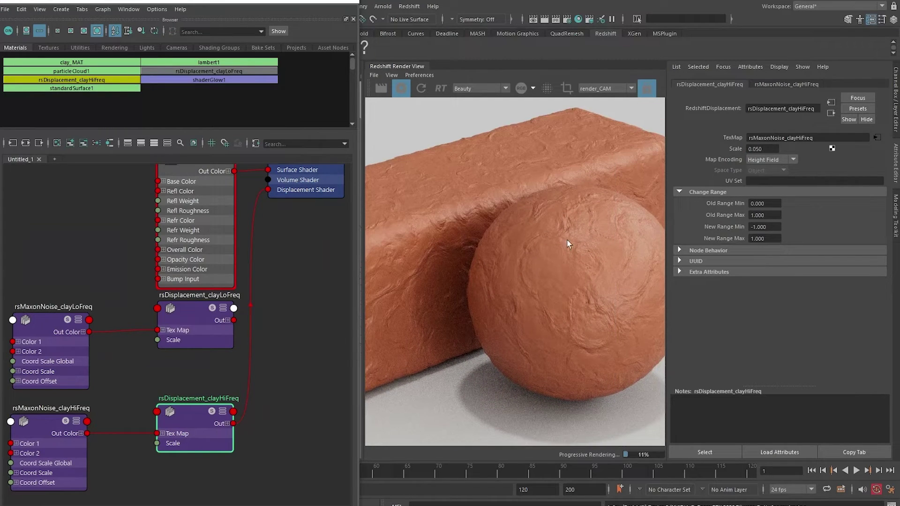
pyautogui.keyDown('alt'); pyautogui.moveTo(517, 214); pyautogui.dragTo(536, 238); pyautogui.keyUp('alt')
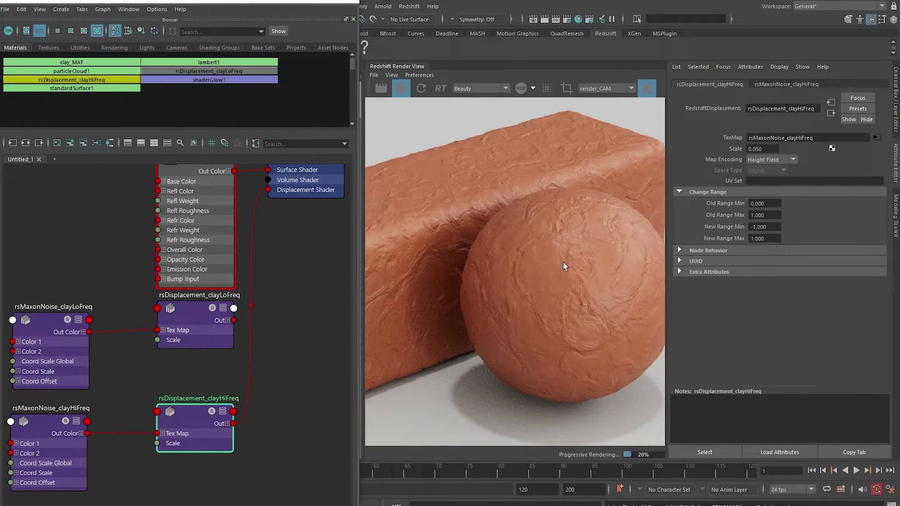
pyautogui.keyDown('alt'); pyautogui.moveTo(465, 256); pyautogui.dragTo(553, 284); pyautogui.keyUp('alt')
pyautogui.moveTo(497, 265)
pyautogui.keyDown('alt'); pyautogui.mouseDown()
pyautogui.moveTo(647, 261)
pyautogui.moveTo(487, 263)
pyautogui.mouseUp(); pyautogui.keyUp('alt')
# Swap the clayLoFreq displacement into clay_SG's Displacement Shader for comparison, and restore the clayHiFreq connection.
pyautogui.scroll(-2, 239, 326)
pyautogui.moveTo(274, 244); pyautogui.dragTo(266, 229)
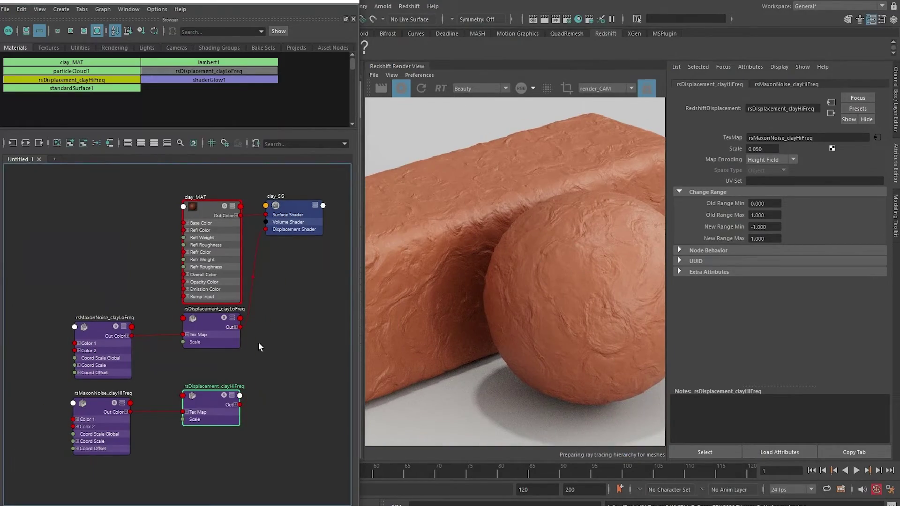
pyautogui.moveTo(239, 404); pyautogui.dragTo(266, 229)
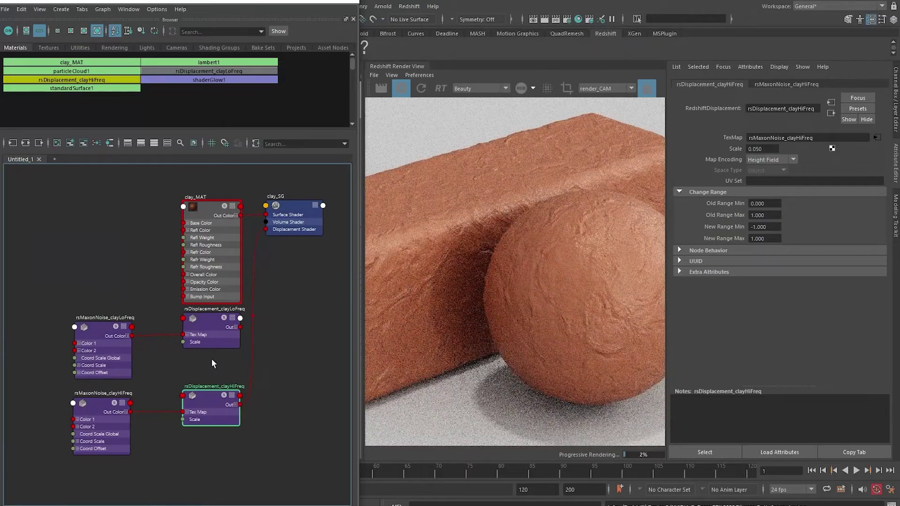
# Add a RedshiftDisplacementBlender node beside the two displacement nodes.
pyautogui.click(212, 358)
pyautogui.click(213, 333)
pyautogui.scroll(3, 257, 334)
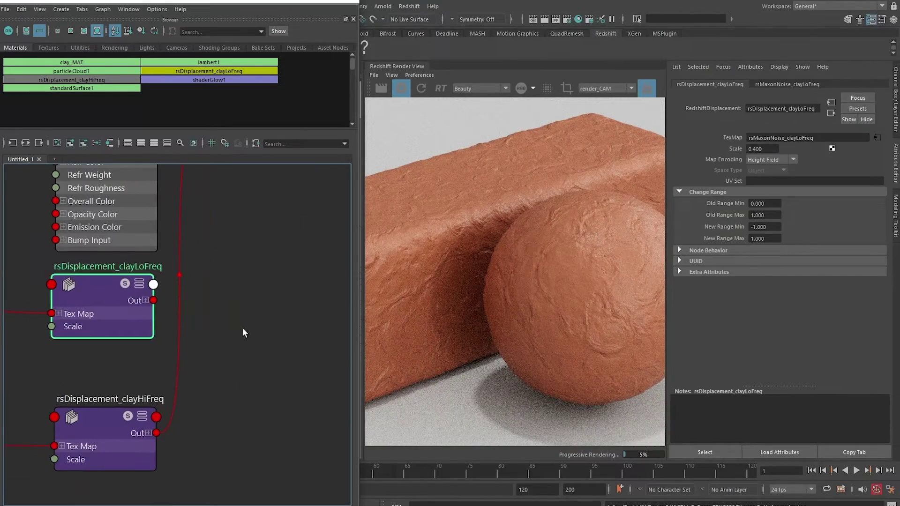
pyautogui.click(255, 330)
pyautogui.press('Tab')
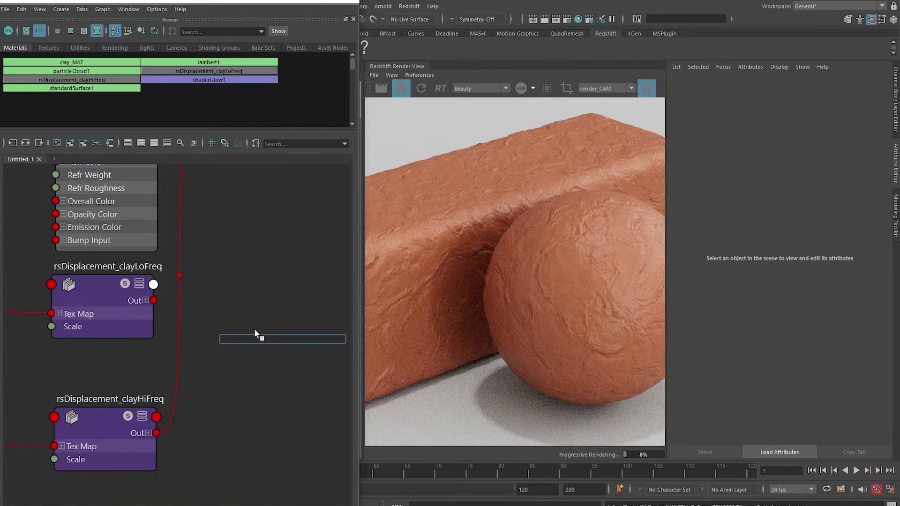
pyautogui.write('displace')
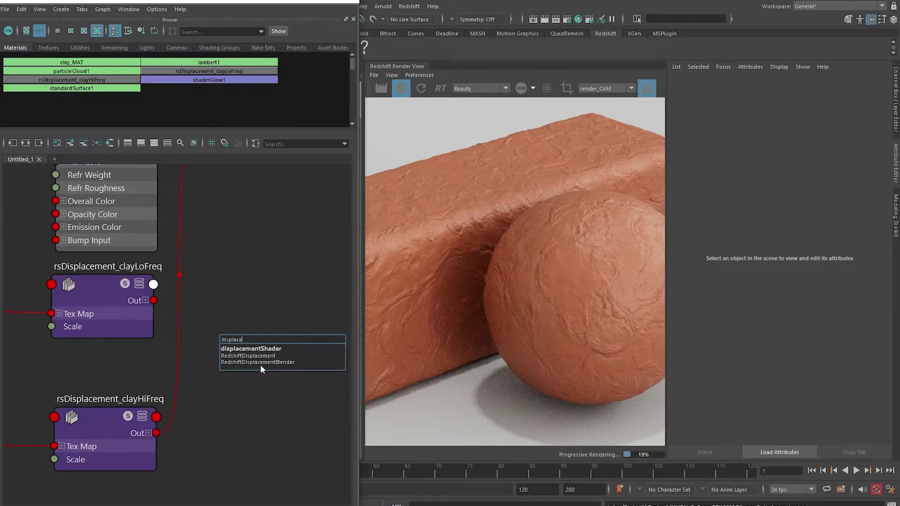
pyautogui.click(261, 364)
pyautogui.moveTo(258, 357); pyautogui.dragTo(257, 289)
# Connect the clayLoFreq displacement output to the blender's Base Input and the clayHiFreq output to Displace Input 0.
pyautogui.click(200, 298)
pyautogui.moveTo(153, 300); pyautogui.dragTo(220, 293)
pyautogui.moveTo(156, 432); pyautogui.dragTo(225, 309)
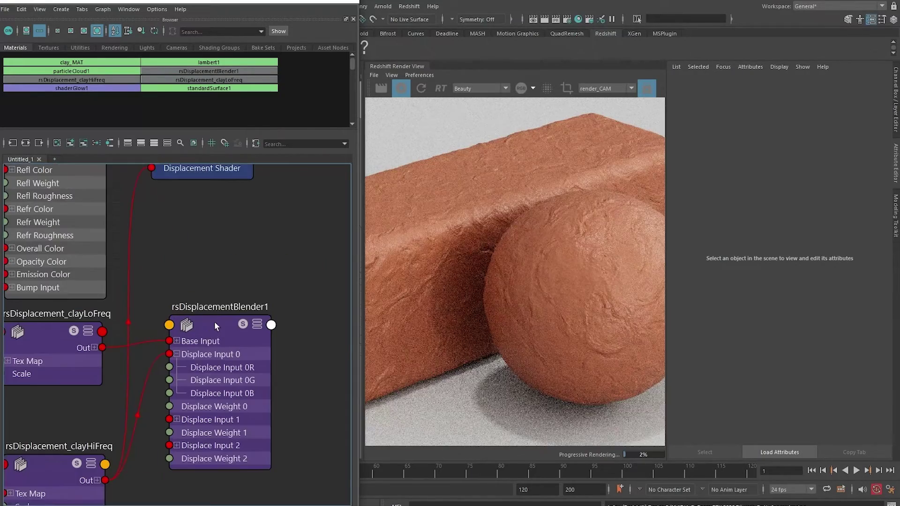
# Expand rsDisplacementBlender1 to show all its ports and connect its Out to clay_SG's Displacement Shader.
pyautogui.click(213, 324)
pyautogui.press('3')
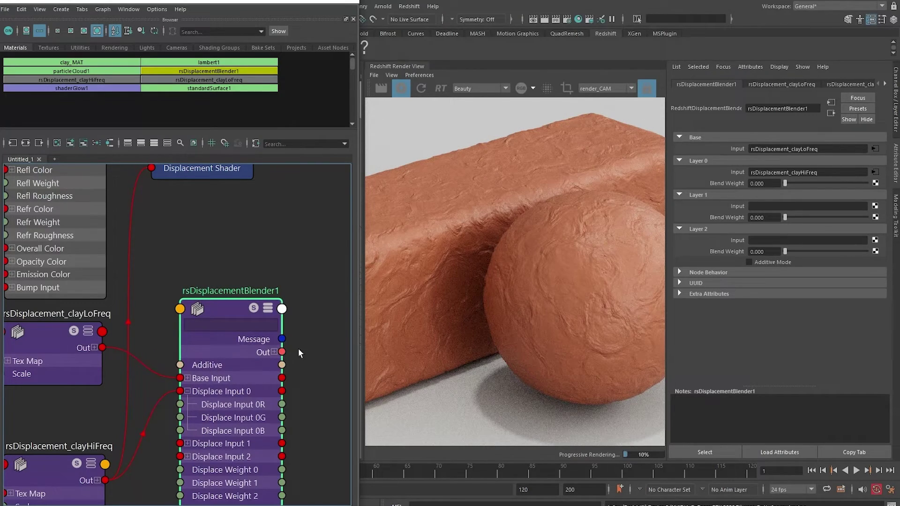
pyautogui.moveTo(281, 352); pyautogui.dragTo(151, 168)
pyautogui.scroll(-3, 283, 276)
pyautogui.keyDown('alt'); pyautogui.moveTo(283, 276); pyautogui.dragTo(204, 305, button='middle'); pyautogui.keyUp('alt')
pyautogui.moveTo(177, 249); pyautogui.dragTo(246, 249)
pyautogui.scroll(2, 258, 317)
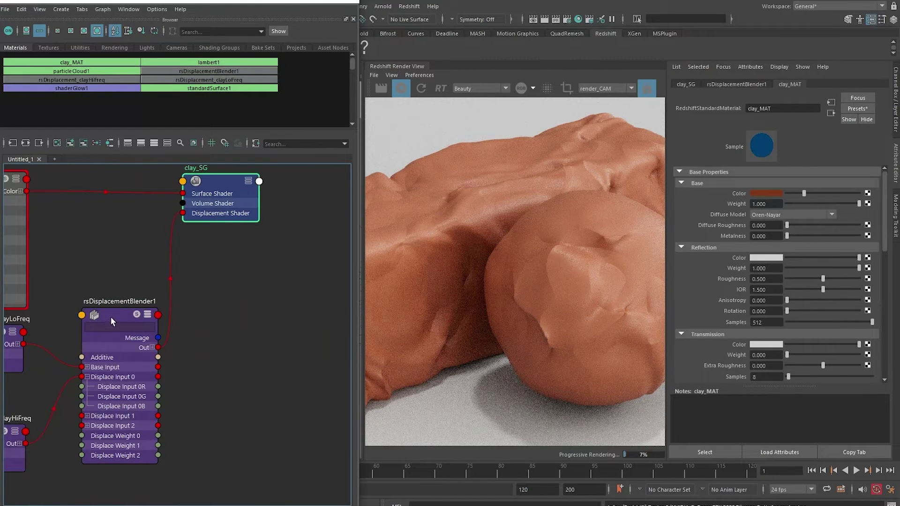
# Set rsDisplacementBlender1's Layer 0 Blend Weight to 1 and enable Additive Mode to combine both displacements.
pyautogui.click(113, 322)
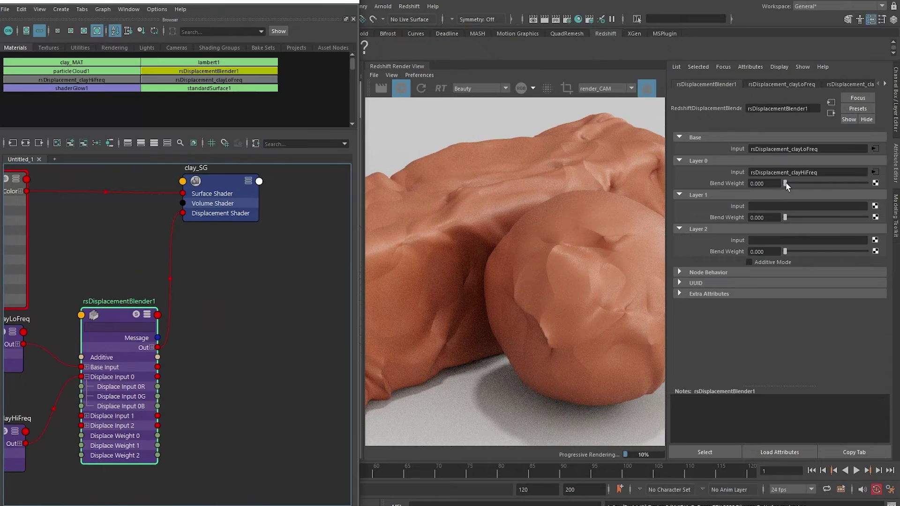
pyautogui.moveTo(786, 183); pyautogui.dragTo(867, 184)
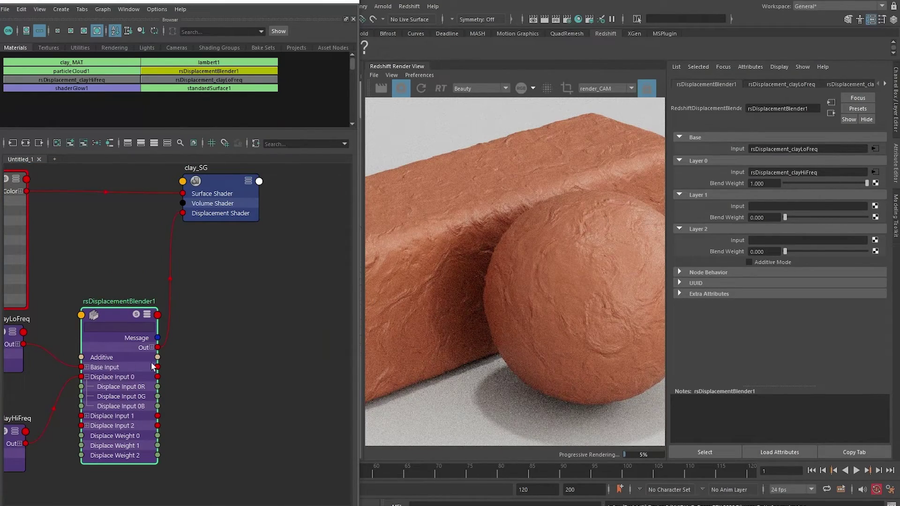
pyautogui.moveTo(123, 311); pyautogui.dragTo(128, 308)
pyautogui.click(766, 263)
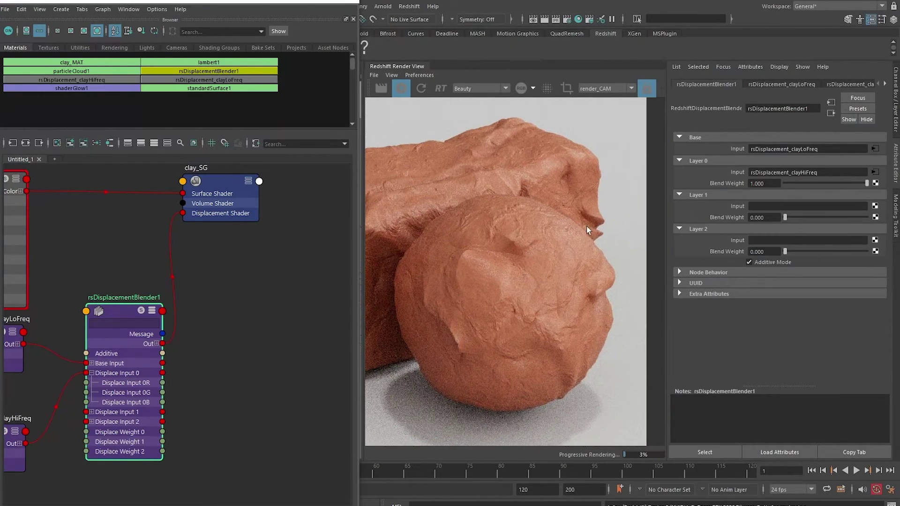
pyautogui.keyDown('alt'); pyautogui.moveTo(569, 259); pyautogui.dragTo(574, 301, button='middle'); pyautogui.keyUp('alt')
pyautogui.scroll(-2, 502, 263)
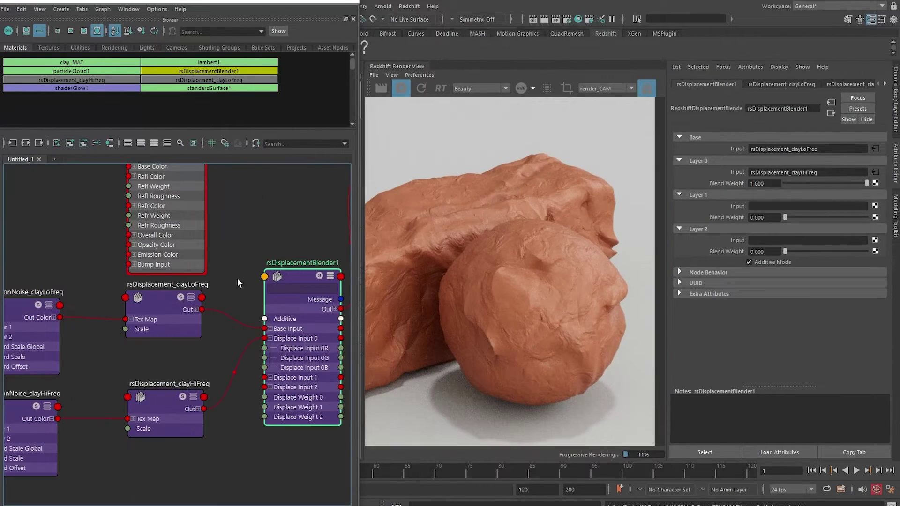
# Delete the connection between rsDisplacementBlender1 and clay_SG's Displacement Shader.
pyautogui.keyDown('alt'); pyautogui.moveTo(255, 220); pyautogui.dragTo(230, 238, button='middle'); pyautogui.keyUp('alt')
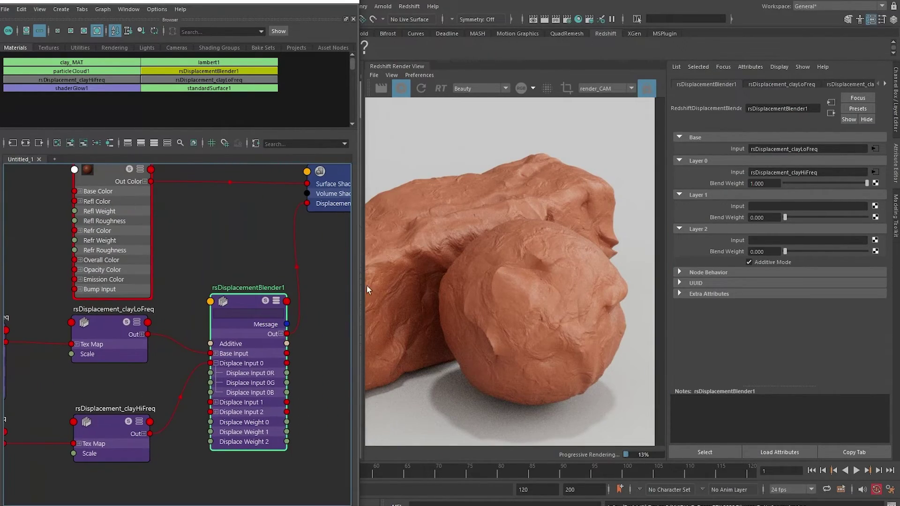
pyautogui.keyDown('alt'); pyautogui.moveTo(288, 246); pyautogui.dragTo(296, 277, button='middle'); pyautogui.keyUp('alt')
pyautogui.click(225, 251)
pyautogui.keyDown('alt'); pyautogui.moveTo(221, 248); pyautogui.dragTo(286, 206, button='middle'); pyautogui.keyUp('alt')
pyautogui.keyDown('alt'); pyautogui.moveTo(293, 216); pyautogui.dragTo(255, 251, button='right'); pyautogui.keyUp('alt')
pyautogui.click(307, 272)
pyautogui.keyDown('alt'); pyautogui.moveTo(317, 223); pyautogui.dragTo(273, 236, button='middle'); pyautogui.keyUp('alt')
pyautogui.click(313, 241)
pyautogui.press('Delete')
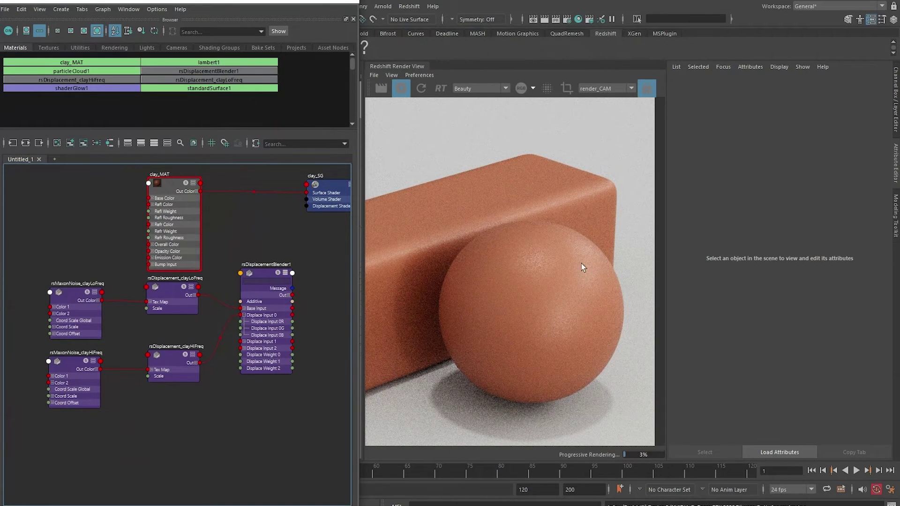
# Move the two Maxon noise nodes and their displacement nodes farther from the blender to free up graph space.
pyautogui.keyDown('alt'); pyautogui.moveTo(141, 424); pyautogui.dragTo(170, 476, button='middle'); pyautogui.keyUp('alt')
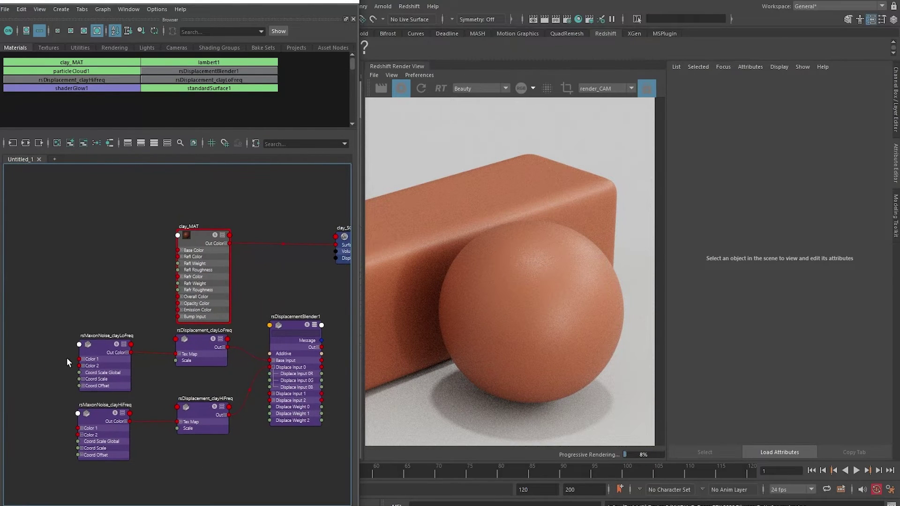
pyautogui.moveTo(53, 355); pyautogui.dragTo(234, 447)
pyautogui.moveTo(206, 413); pyautogui.dragTo(154, 432)
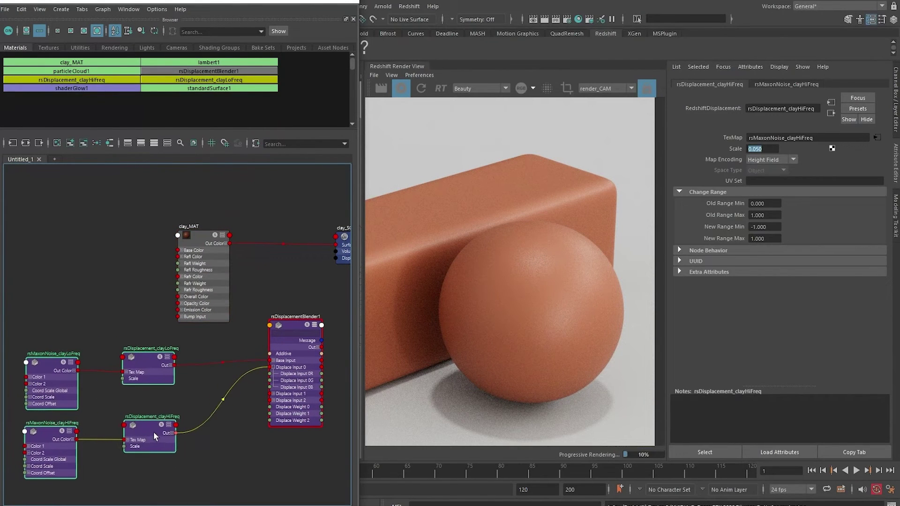
pyautogui.click(108, 389)
pyautogui.moveTo(52, 435); pyautogui.dragTo(53, 438)
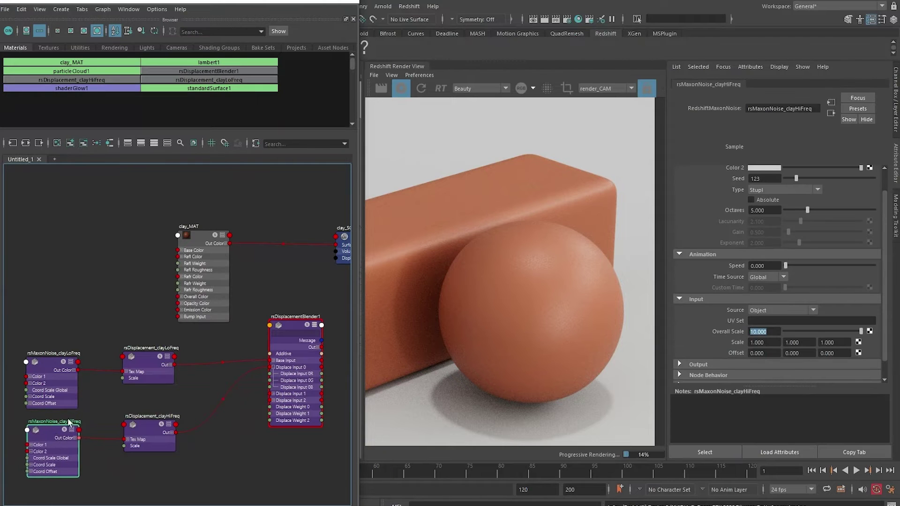
# Add a remapHsv node and connect rsMaxonNoise_clayHiFreq's Out Color to its Color input.
pyautogui.click(103, 382)
pyautogui.press('Tab')
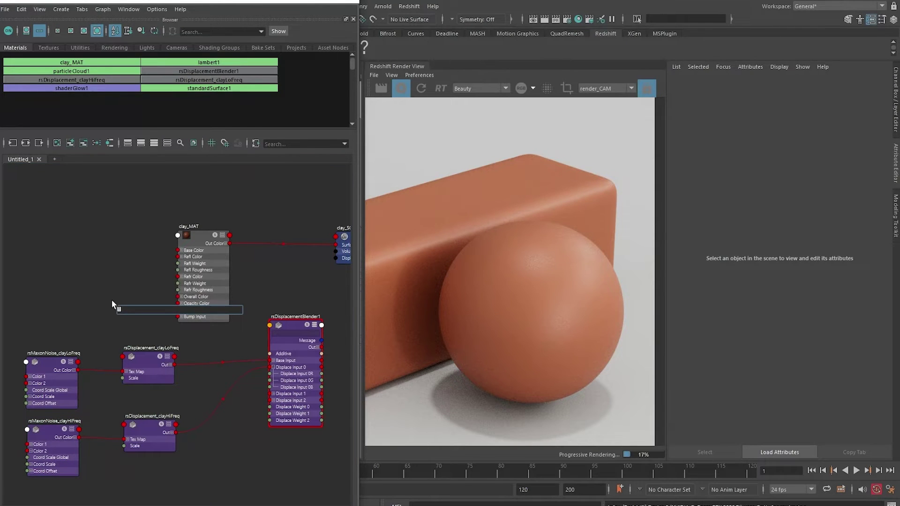
pyautogui.write('remapHsv')
pyautogui.press('Return')
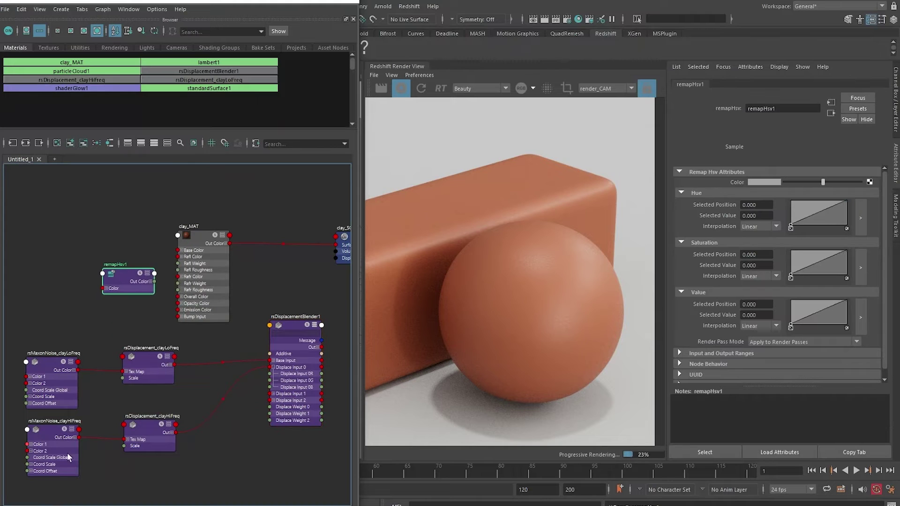
pyautogui.click(75, 437)
pyautogui.moveTo(79, 437); pyautogui.dragTo(94, 254)
pyautogui.scroll(5, 134, 302)
pyautogui.keyDown('alt'); pyautogui.moveTo(175, 281); pyautogui.dragTo(162, 334, button='middle'); pyautogui.keyUp('alt')
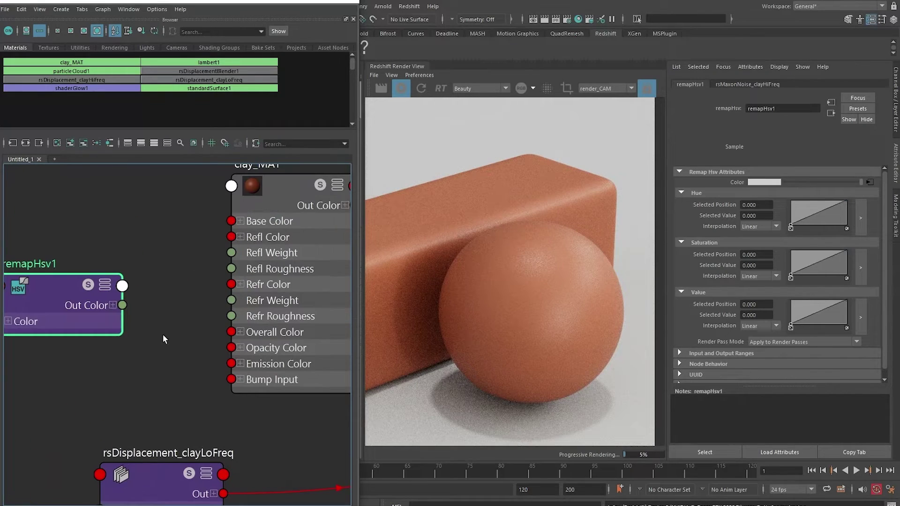
# Connect remapHsv1's Out Color R to clay_MAT's Refl Roughness and inspect the reflections in the render.
pyautogui.click(112, 305)
pyautogui.moveTo(123, 321); pyautogui.dragTo(232, 268)
pyautogui.moveTo(58, 291); pyautogui.dragTo(96, 283)
pyautogui.scroll(3, 508, 221)
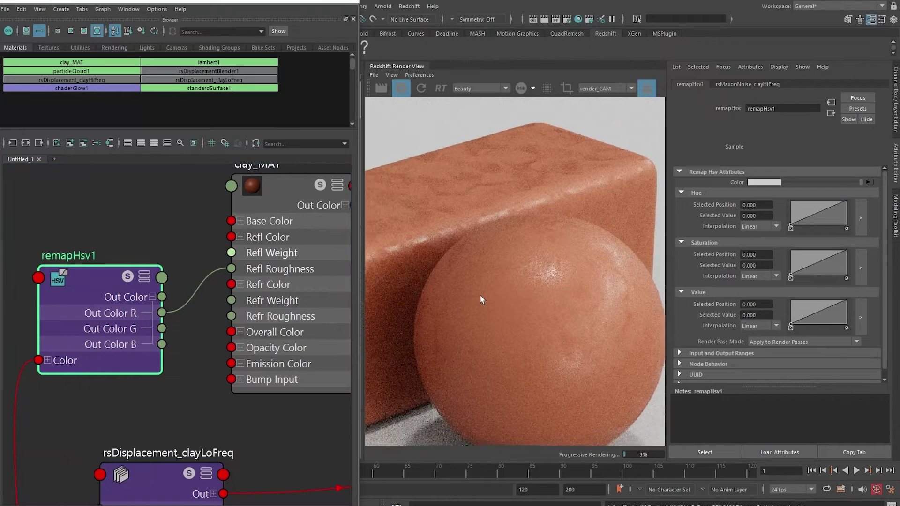
pyautogui.keyDown('alt'); pyautogui.moveTo(480, 295); pyautogui.dragTo(438, 295, button='middle'); pyautogui.keyUp('alt')
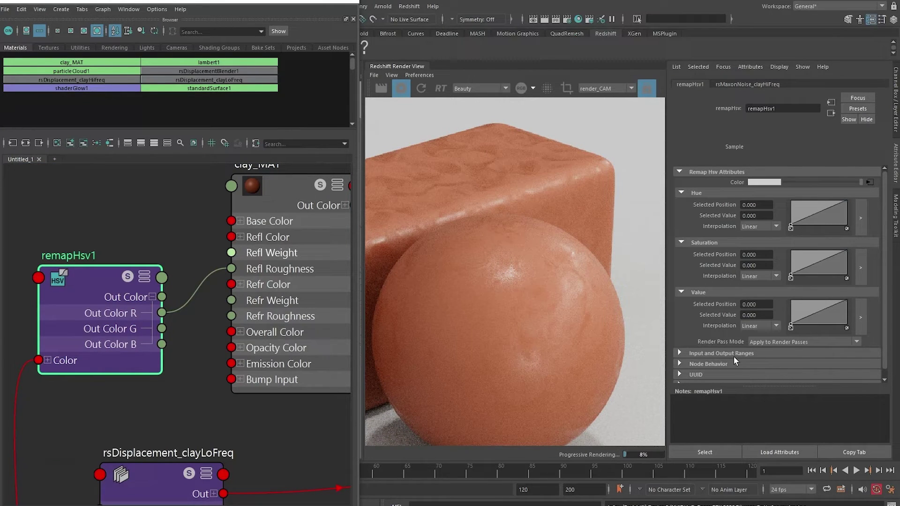
# Set remapHsv1's Output Min to 0.5 in its input and output ranges and check the render.
pyautogui.click(720, 353)
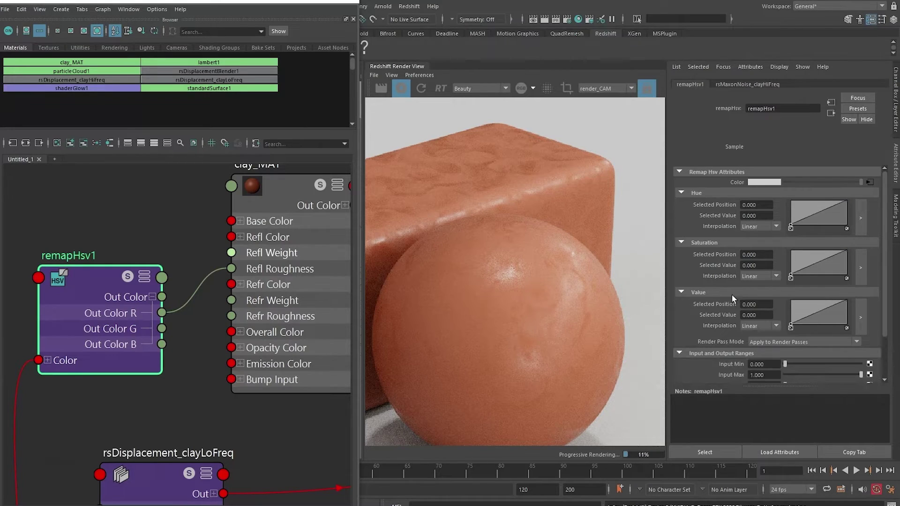
pyautogui.scroll(-2, 732, 294)
pyautogui.click(763, 334)
pyautogui.write('0.5')
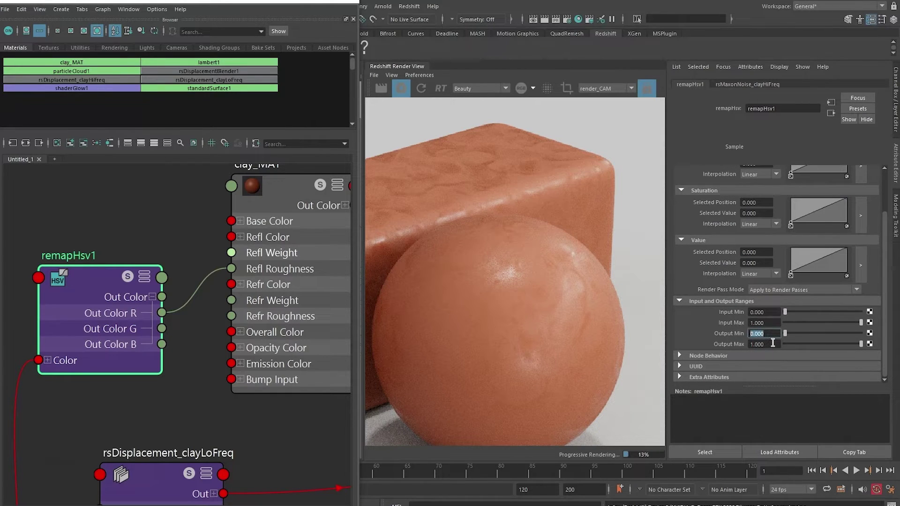
pyautogui.press('Return')
pyautogui.scroll(1, 515, 276)
pyautogui.keyDown('alt'); pyautogui.moveTo(431, 274); pyautogui.dragTo(461, 260, button='middle'); pyautogui.keyUp('alt')
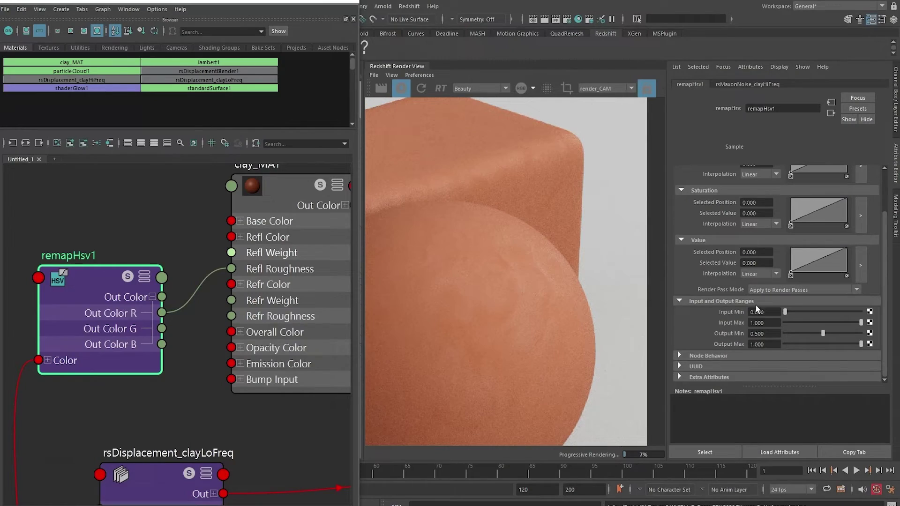
# Set remapHsv1's Output Min to 0.4 and Output Max to 0.8, and check the roughness in the render.
pyautogui.click(764, 334)
pyautogui.write('0.4')
pyautogui.press('Return')
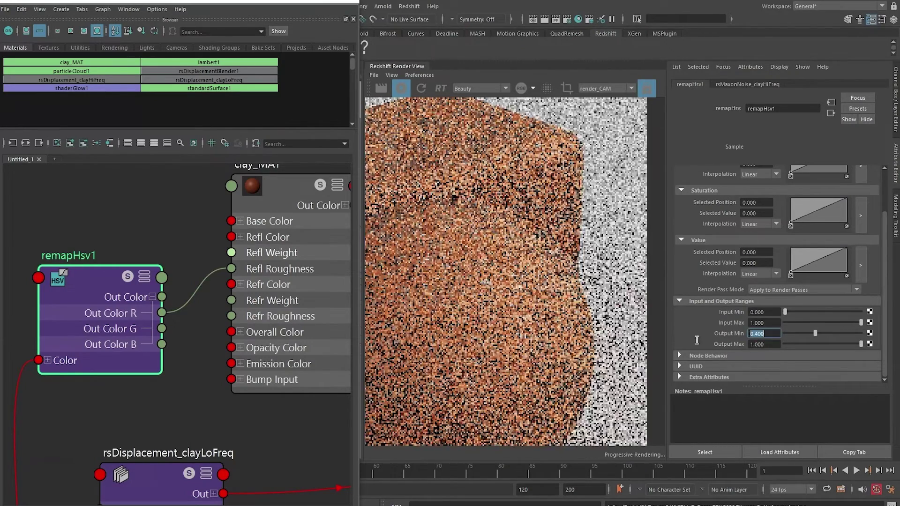
pyautogui.click(779, 344)
pyautogui.write('0.8')
pyautogui.press('Return')
pyautogui.scroll(2, 516, 253)
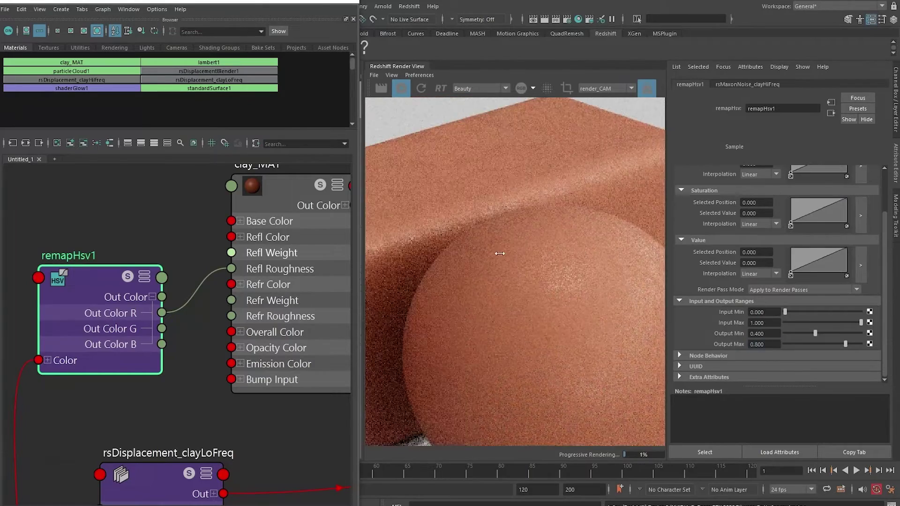
pyautogui.scroll(-2, 543, 250)
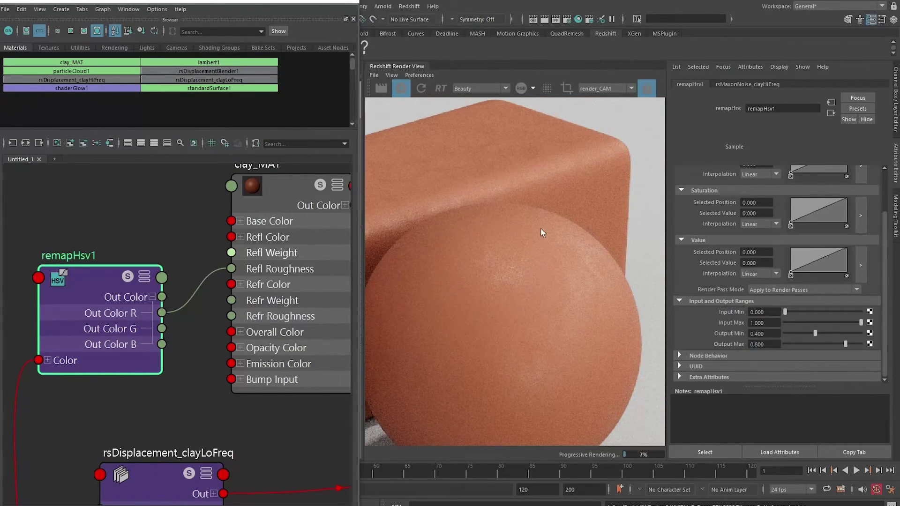
# Lower clay_MAT's base Weight to 0 to check the reflections alone, and restore it to 1.
pyautogui.keyDown('alt'); pyautogui.moveTo(157, 212); pyautogui.dragTo(133, 229, button='middle'); pyautogui.keyUp('alt')
pyautogui.click(247, 207)
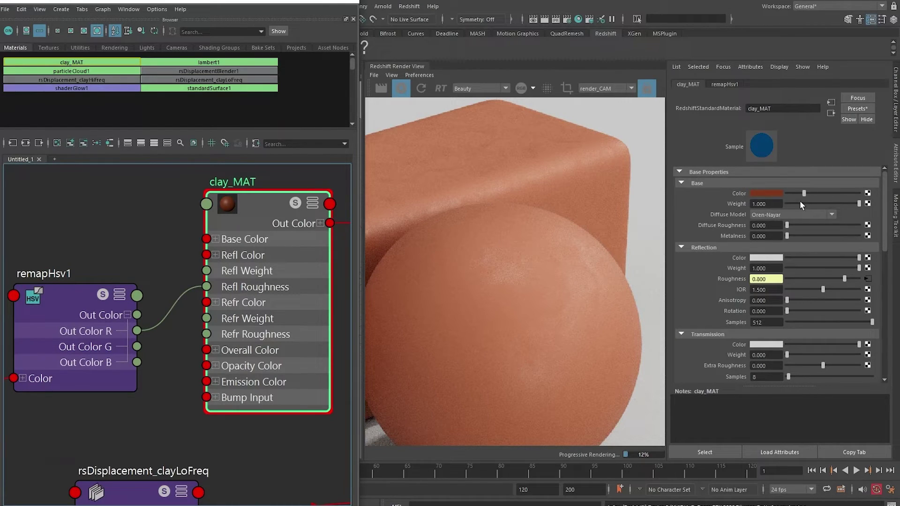
pyautogui.moveTo(817, 204); pyautogui.dragTo(726, 201)
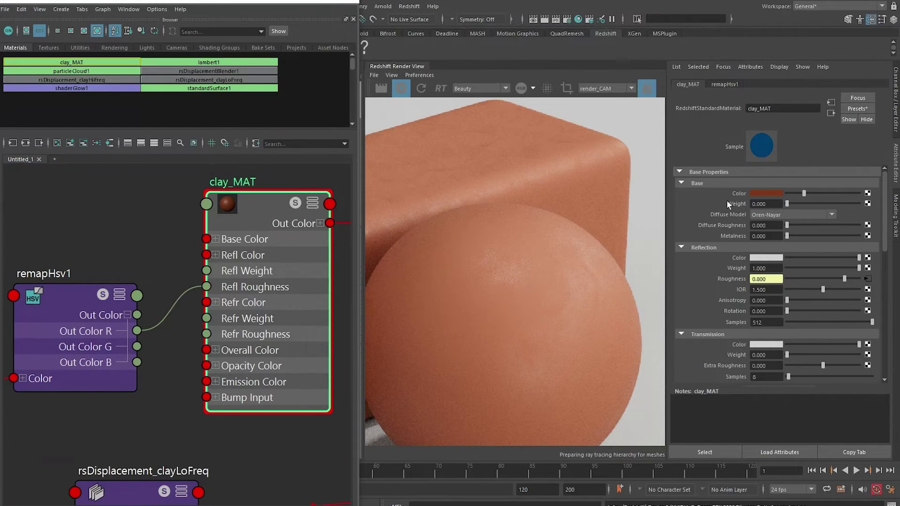
pyautogui.keyDown('alt'); pyautogui.moveTo(487, 288); pyautogui.dragTo(466, 266, button='middle'); pyautogui.keyUp('alt')
pyautogui.click(821, 203)
pyautogui.moveTo(822, 201); pyautogui.dragTo(867, 202)
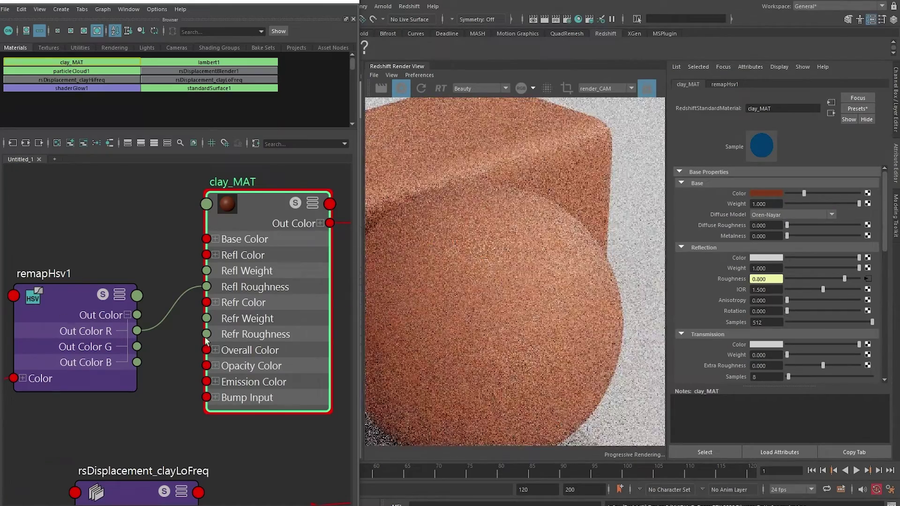
# Reconnect rsDisplacementBlender1's Out to clay_SG's Displacement Shader and view the whole block and ball in the render.
pyautogui.keyDown('alt'); pyautogui.moveTo(204, 337); pyautogui.dragTo(38, 265, button='middle'); pyautogui.keyUp('alt')
pyautogui.scroll(-6, 209, 307)
pyautogui.scroll(-2, 181, 266)
pyautogui.scroll(7, 181, 266)
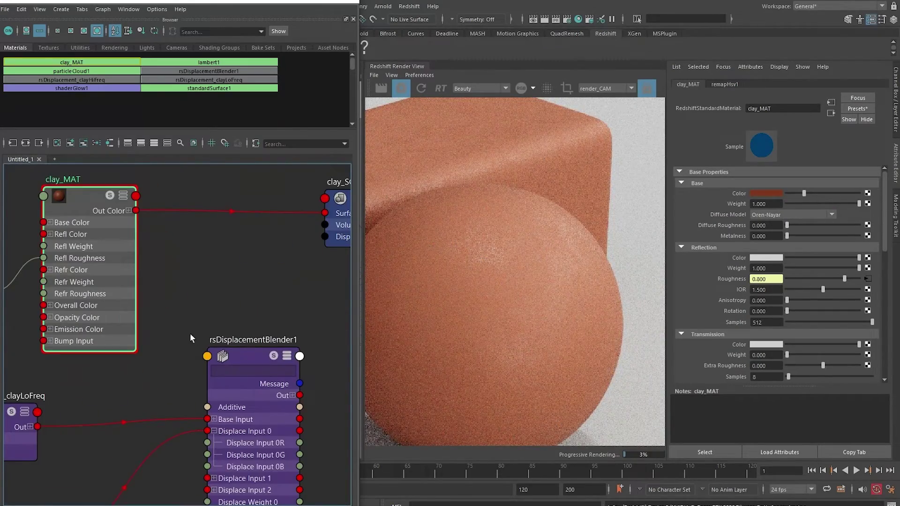
pyautogui.keyDown('alt'); pyautogui.moveTo(190, 267); pyautogui.dragTo(164, 263, button='middle'); pyautogui.keyUp('alt')
pyautogui.moveTo(273, 391); pyautogui.dragTo(299, 232)
pyautogui.scroll(-6, 179, 245)
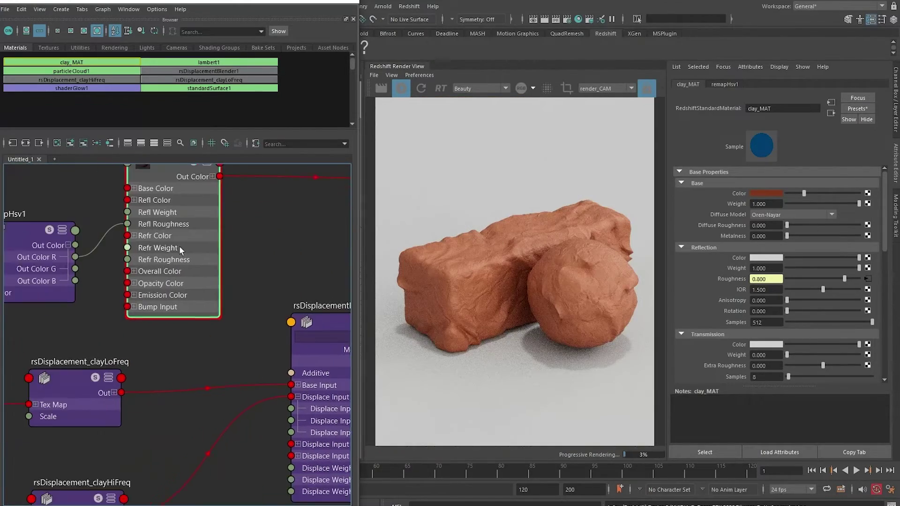
# Change clay_MAT's Base Color to a saturated yellow-orange.
pyautogui.scroll(3, 201, 262)
pyautogui.scroll(4, 209, 246)
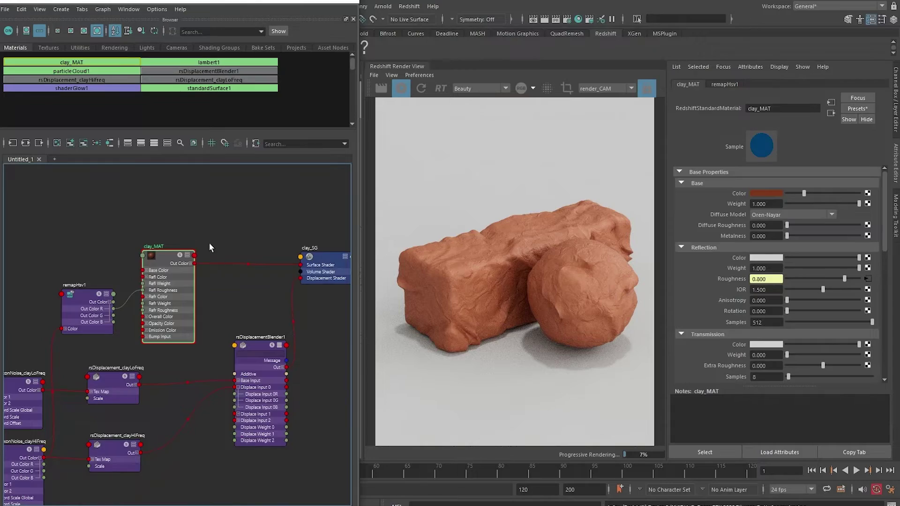
pyautogui.click(159, 231)
pyautogui.click(137, 285)
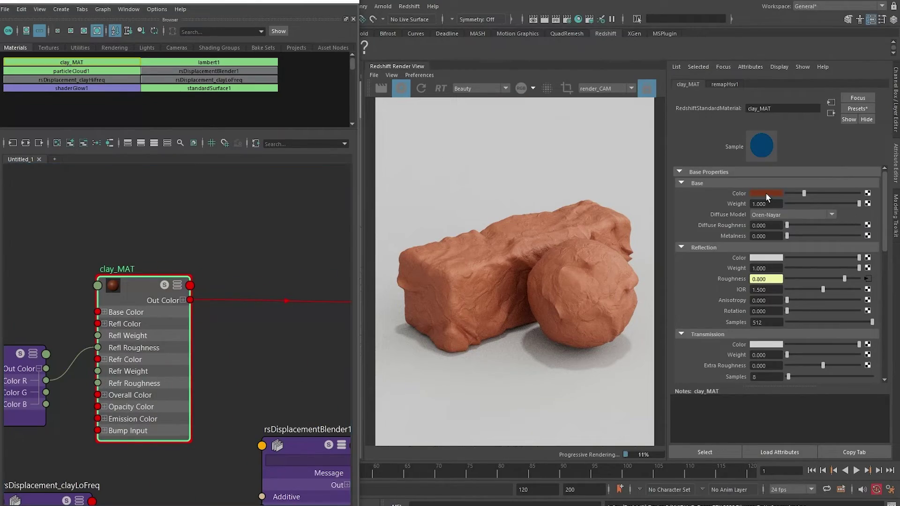
pyautogui.click(766, 192)
pyautogui.click(740, 169)
pyautogui.click(719, 219)
pyautogui.moveTo(720, 219); pyautogui.dragTo(722, 220)
pyautogui.moveTo(791, 242); pyautogui.dragTo(749, 243)
pyautogui.click(104, 203)
pyautogui.scroll(-6, 164, 217)
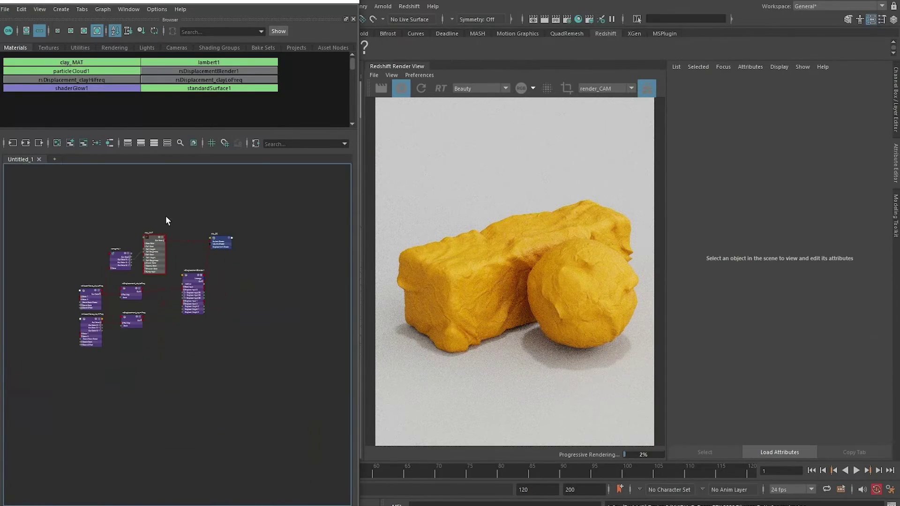
pyautogui.scroll(5, 167, 218)
pyautogui.scroll(-5, 192, 217)
pyautogui.keyDown('alt'); pyautogui.moveTo(194, 243); pyautogui.dragTo(169, 275, button='middle'); pyautogui.keyUp('alt')
pyautogui.scroll(2, 169, 275)
pyautogui.keyDown('alt'); pyautogui.moveTo(178, 379); pyautogui.dragTo(213, 343, button='middle'); pyautogui.keyUp('alt')
pyautogui.moveTo(41, 350); pyautogui.dragTo(311, 468)
pyautogui.click(228, 245)
pyautogui.moveTo(171, 241); pyautogui.dragTo(348, 286)
pyautogui.keyDown('alt'); pyautogui.moveTo(243, 226); pyautogui.dragTo(237, 232, button='middle'); pyautogui.keyUp('alt')
pyautogui.click(234, 239)
# Duplicate clay_MAT with its connections to the existing network.
pyautogui.click(179, 313)
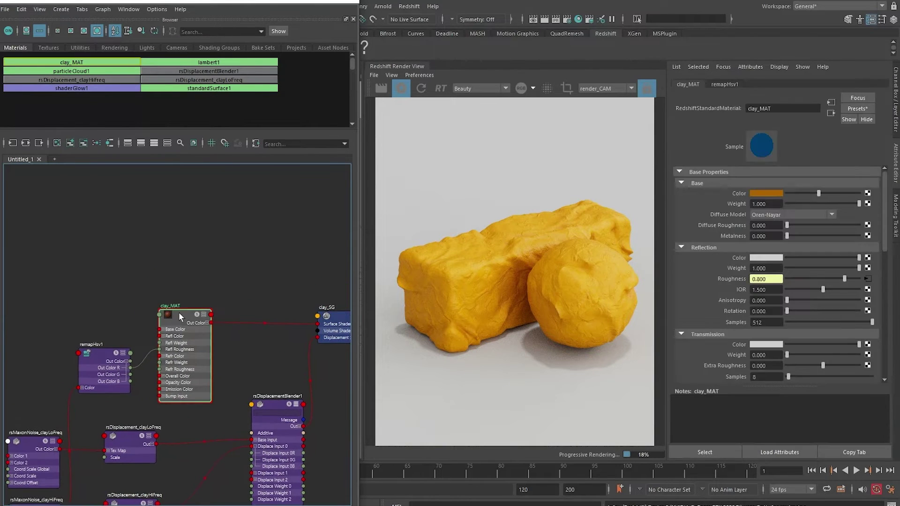
pyautogui.moveTo(176, 318); pyautogui.dragTo(191, 317)
pyautogui.click(21, 9)
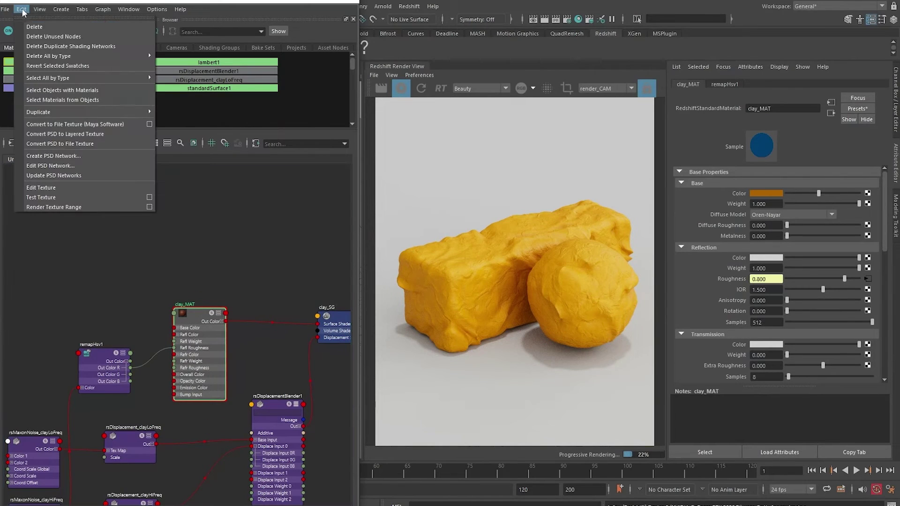
pyautogui.moveTo(93, 114)
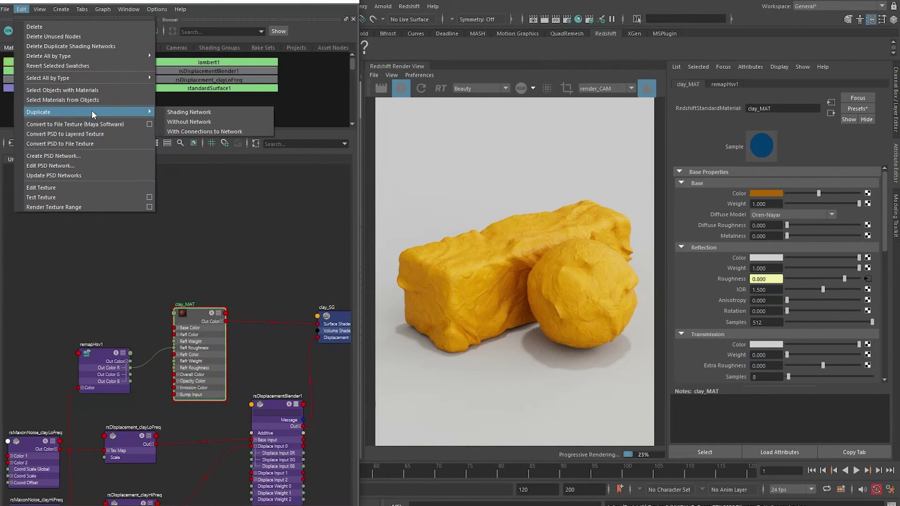
pyautogui.click(218, 135)
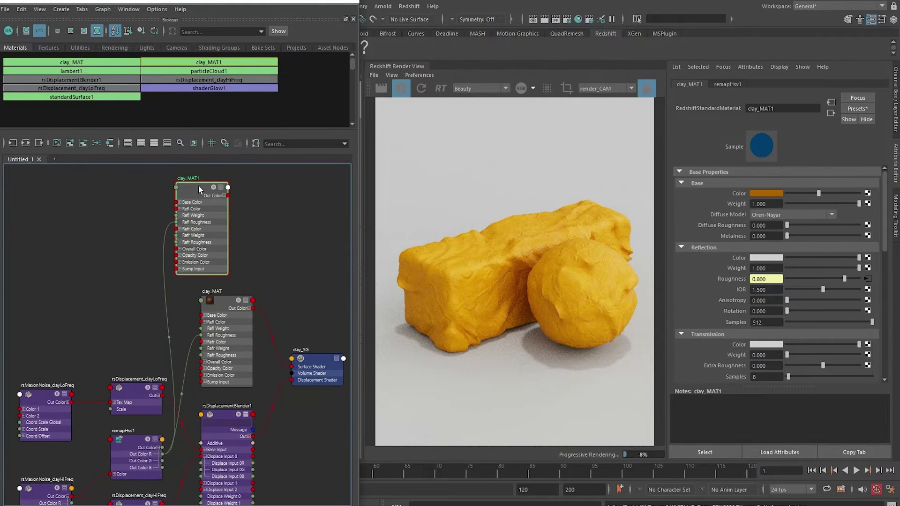
# Move the duplicated clay_MAT1 node clear of the original and rename it clayAlt_MAT.
pyautogui.moveTo(198, 185); pyautogui.dragTo(230, 182)
pyautogui.scroll(4, 275, 225)
pyautogui.keyDown('alt'); pyautogui.moveTo(274, 249); pyautogui.dragTo(286, 319, button='middle'); pyautogui.keyUp('alt')
pyautogui.doubleClick(188, 215)
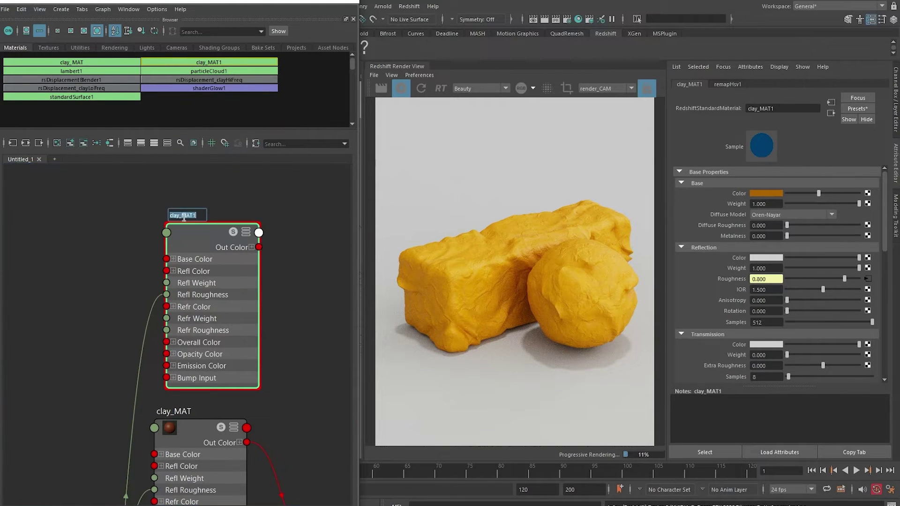
pyautogui.write('clayAlt_MAT1')
pyautogui.press('BackSpace')
pyautogui.press('Return')
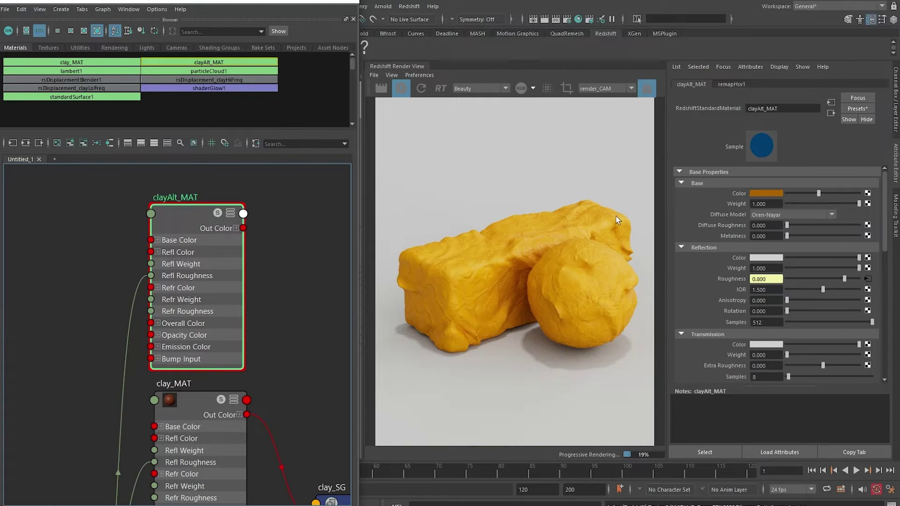
# Select clayBlock in the viewport and assign clayAlt_MAT to it.
pyautogui.moveTo(258, 1); pyautogui.dragTo(312, 321)
pyautogui.click(258, 240)
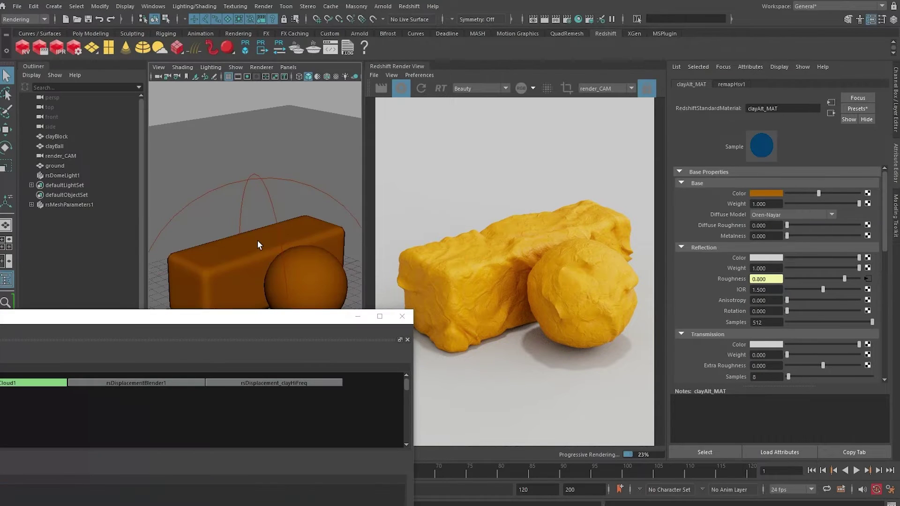
pyautogui.moveTo(243, 320); pyautogui.dragTo(2, 286)
pyautogui.moveTo(183, 209)
pyautogui.mouseDown(button='right')
pyautogui.moveTo(186, 179)
pyautogui.moveTo(174, 179)
pyautogui.moveTo(181, 194)
pyautogui.mouseUp(button='right')
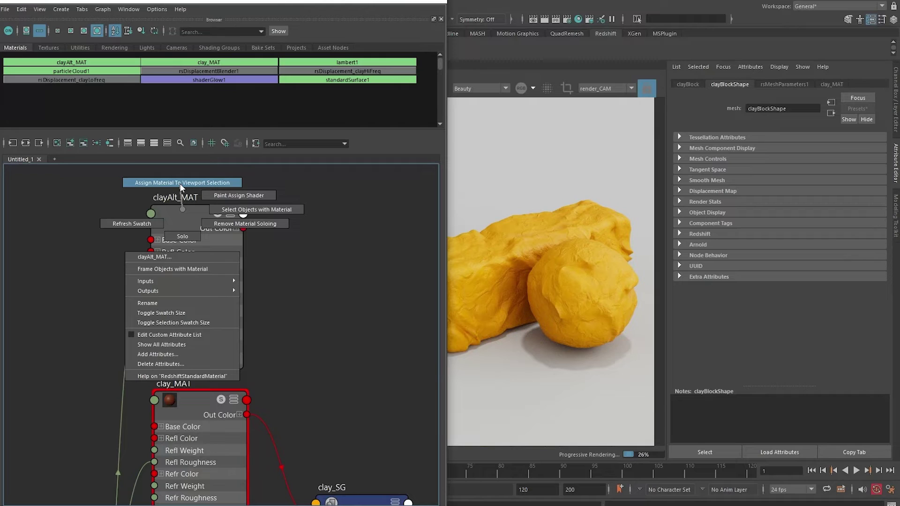
pyautogui.moveTo(180, 184); pyautogui.dragTo(181, 185, button='right')
# Rename clayAlt_MAT's new shading group to clayAlt_SG.
pyautogui.keyDown('alt'); pyautogui.moveTo(339, 274); pyautogui.dragTo(262, 237, button='middle'); pyautogui.keyUp('alt')
pyautogui.scroll(-4, 263, 237)
pyautogui.scroll(8, 328, 331)
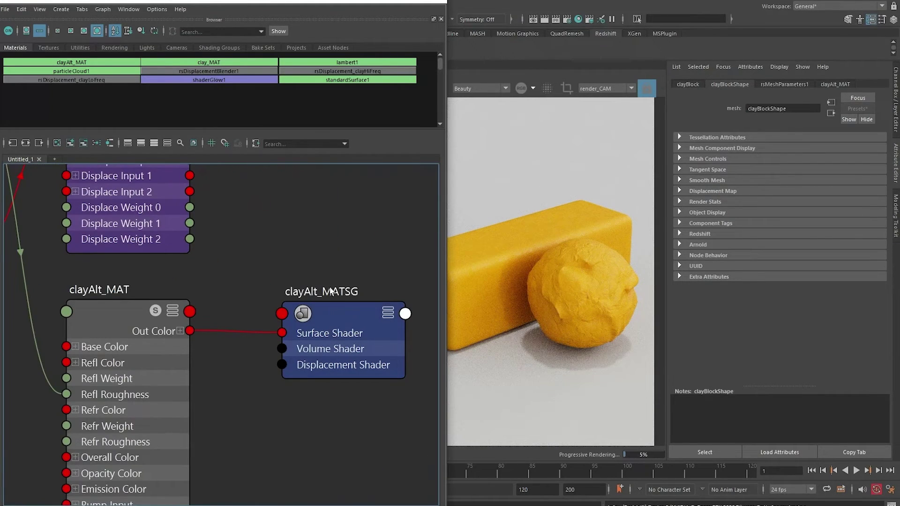
pyautogui.doubleClick(312, 293)
pyautogui.click(313, 291)
pyautogui.press('BackSpace')
pyautogui.press('BackSpace')
pyautogui.press('BackSpace')
pyautogui.click(295, 286)
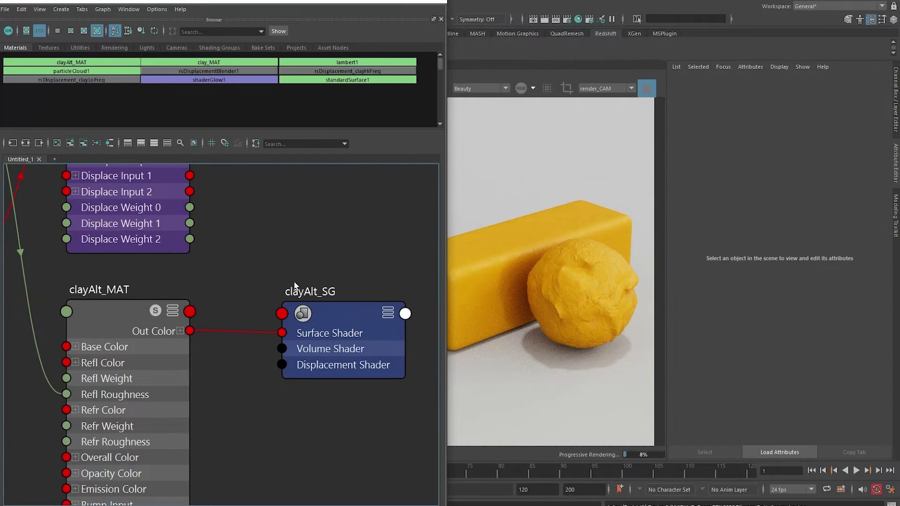
# Place clayAlt_MAT and clayAlt_SG above clay_MAT in the graph, and move clay_SG beside its material.
pyautogui.scroll(-7, 375, 311)
pyautogui.keyDown('alt'); pyautogui.moveTo(351, 323); pyautogui.dragTo(356, 458, button='middle'); pyautogui.keyUp('alt')
pyautogui.moveTo(321, 225); pyautogui.dragTo(344, 147)
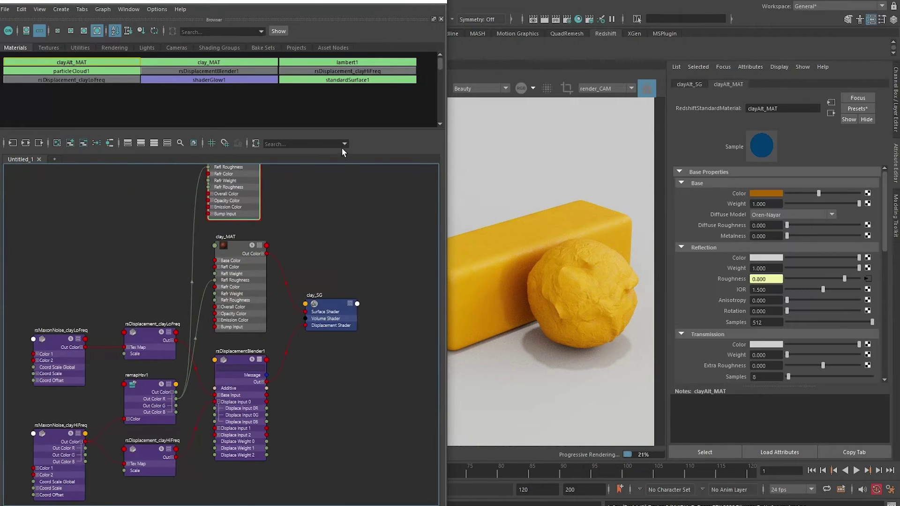
pyautogui.scroll(-2, 340, 285)
pyautogui.keyDown('alt'); pyautogui.moveTo(340, 289); pyautogui.dragTo(340, 299, button='middle'); pyautogui.keyUp('alt')
pyautogui.moveTo(340, 337); pyautogui.dragTo(354, 286)
pyautogui.click(269, 286)
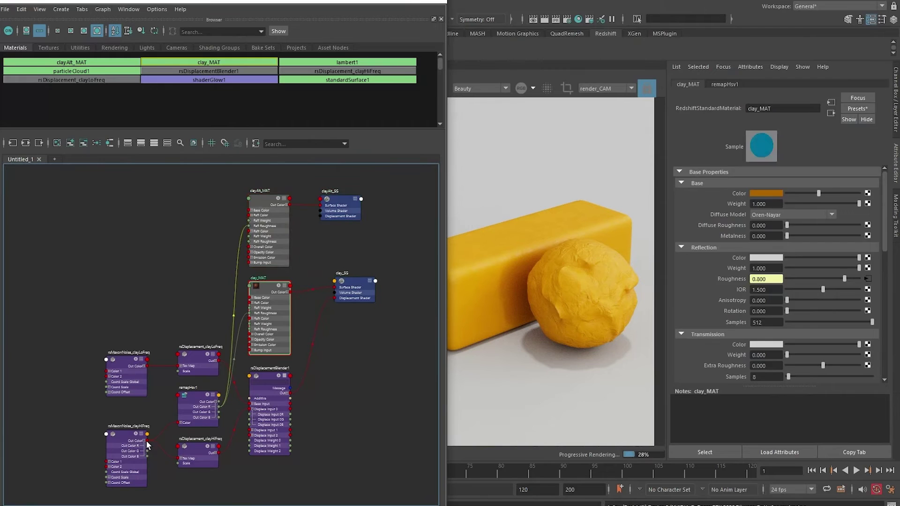
# Shift the noise and displacement nodes down and move remapHsv1 up beside the two clay materials.
pyautogui.click(64, 356)
pyautogui.moveTo(64, 356); pyautogui.dragTo(321, 468)
pyautogui.moveTo(276, 403); pyautogui.dragTo(283, 426)
pyautogui.moveTo(209, 430); pyautogui.dragTo(209, 253)
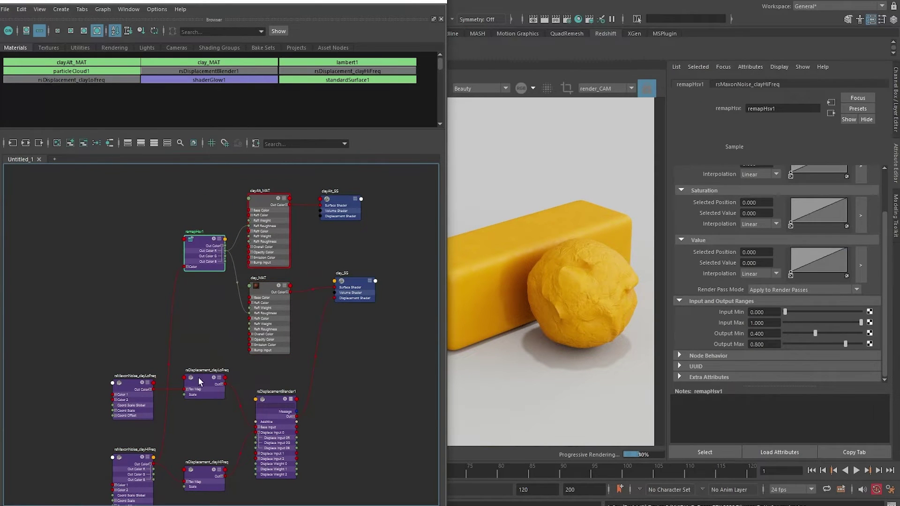
pyautogui.moveTo(203, 381); pyautogui.dragTo(202, 383)
pyautogui.moveTo(205, 479); pyautogui.dragTo(201, 464)
pyautogui.keyDown('alt'); pyautogui.moveTo(351, 377); pyautogui.dragTo(332, 396, button='middle'); pyautogui.keyUp('alt')
pyautogui.scroll(3, 334, 396)
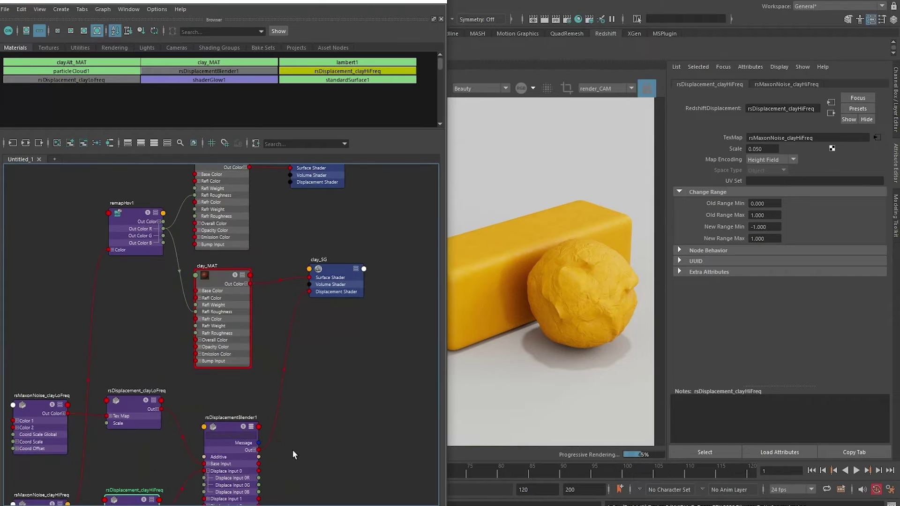
# Connect rsDisplacementBlender1's Out to clayAlt_SG's Displacement Shader.
pyautogui.moveTo(259, 450); pyautogui.dragTo(288, 186)
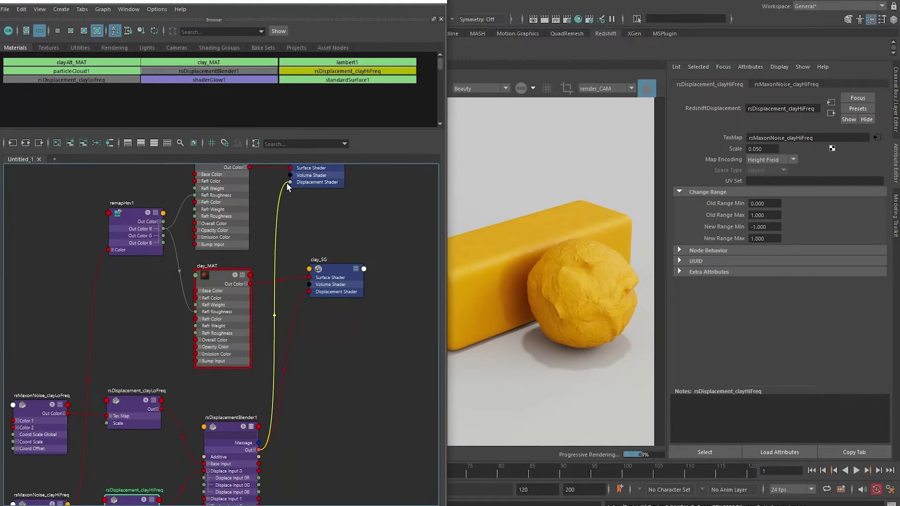
pyautogui.scroll(-2, 288, 187)
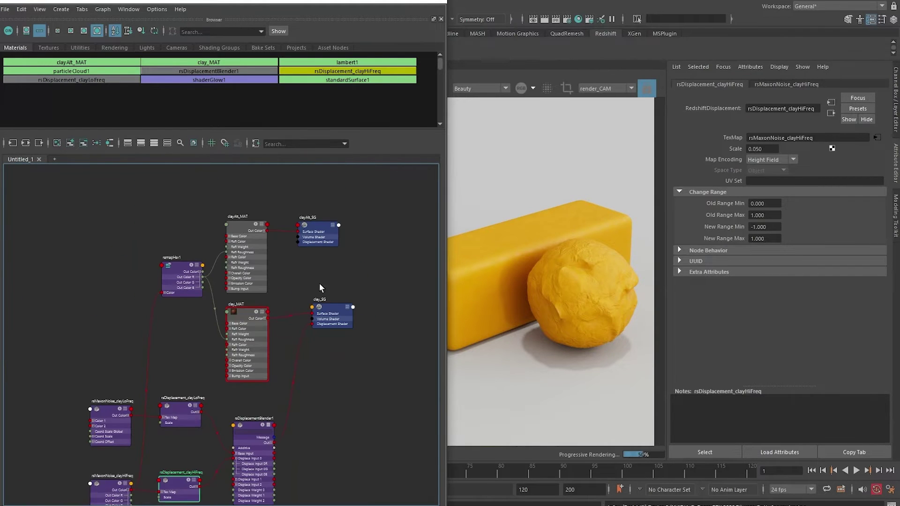
pyautogui.click(298, 242)
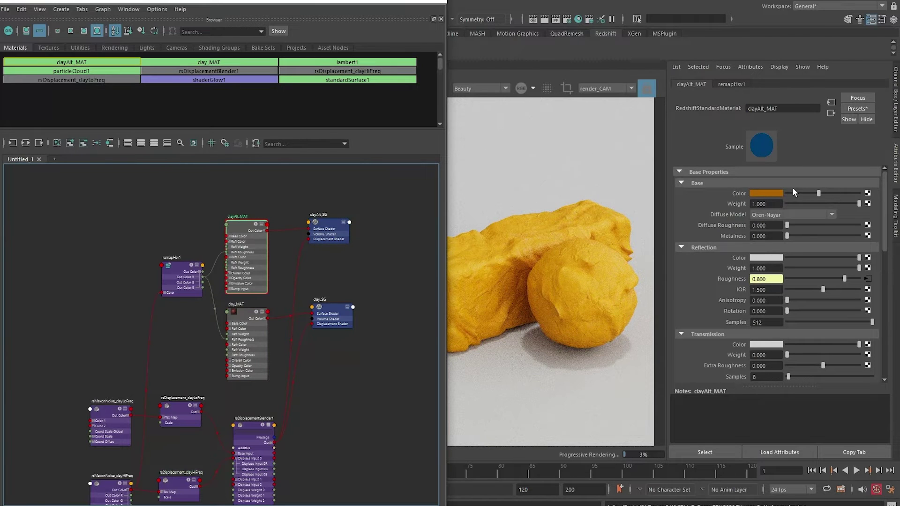
# Change clayAlt_MAT's Base Color to a saturated blue.
pyautogui.click(769, 193)
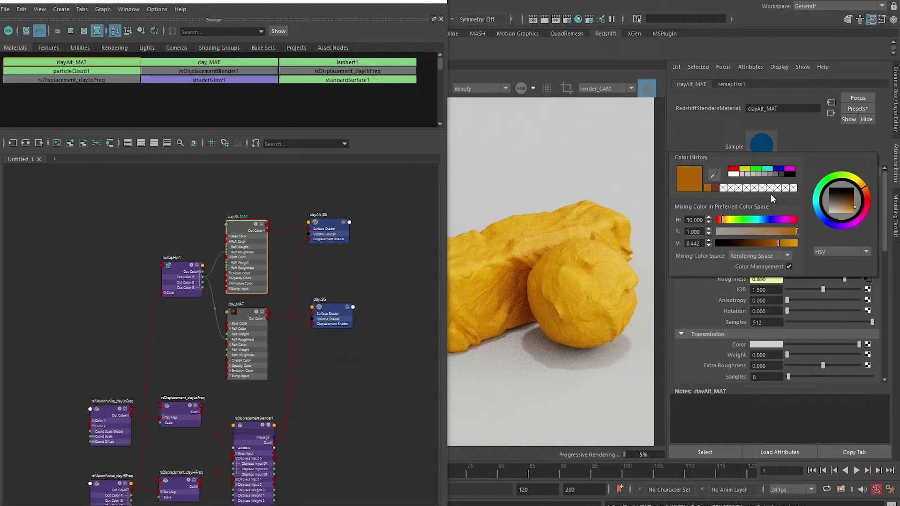
pyautogui.click(766, 219)
pyautogui.click(771, 243)
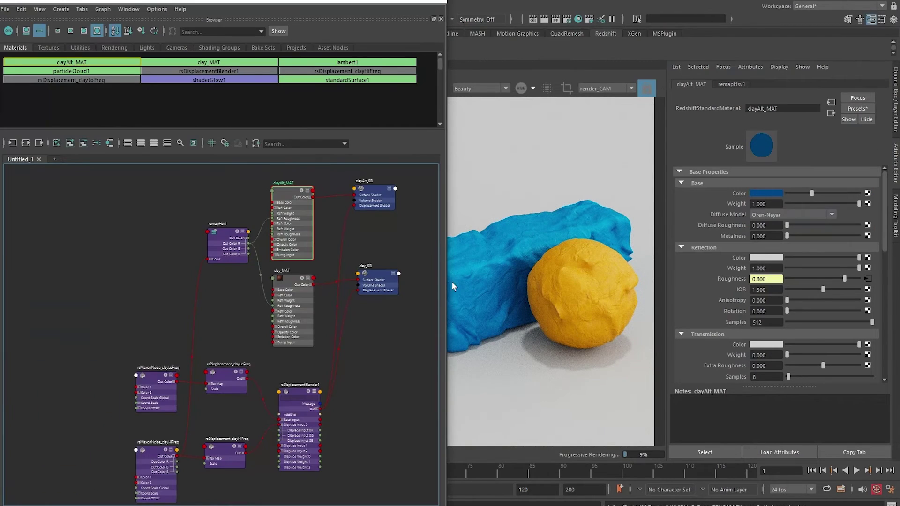
# Examine the displaced surface of the clay block and ball up close in the render.
pyautogui.moveTo(334, 338); pyautogui.dragTo(340, 322, button='middle')
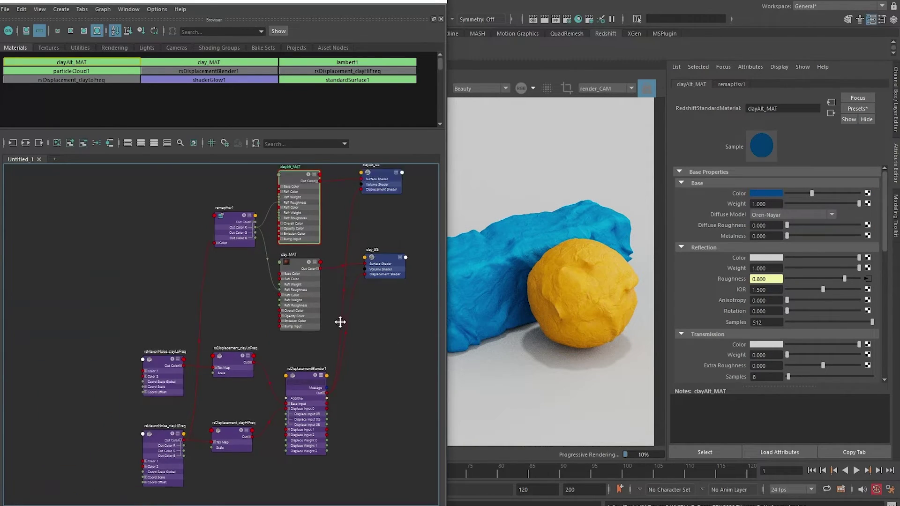
pyautogui.scroll(7, 359, 394)
pyautogui.keyDown('alt'); pyautogui.moveTo(419, 313); pyautogui.dragTo(480, 275, button='middle'); pyautogui.keyUp('alt')
pyautogui.scroll(3, 511, 267)
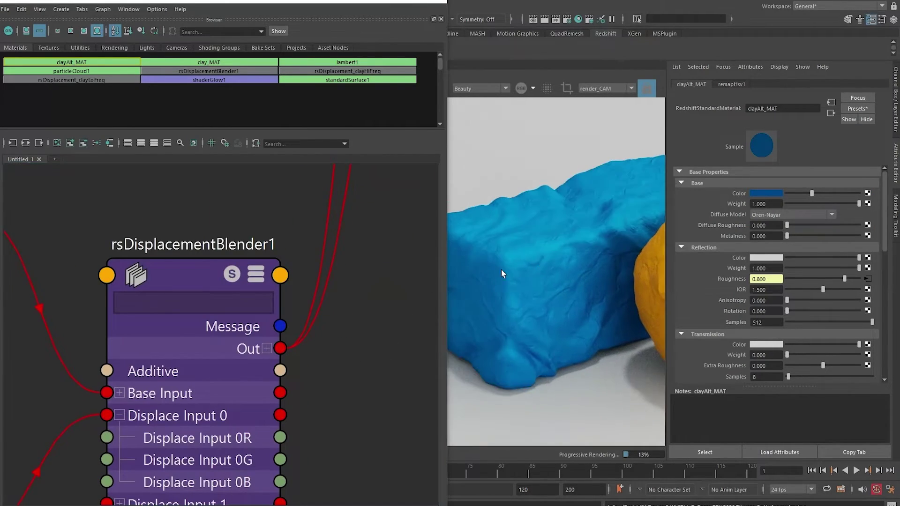
pyautogui.scroll(1, 501, 273)
pyautogui.keyDown('alt'); pyautogui.moveTo(573, 252); pyautogui.dragTo(492, 251, button='middle'); pyautogui.keyUp('alt')
pyautogui.keyDown('alt'); pyautogui.moveTo(570, 295); pyautogui.dragTo(491, 296, button='middle'); pyautogui.keyUp('alt')
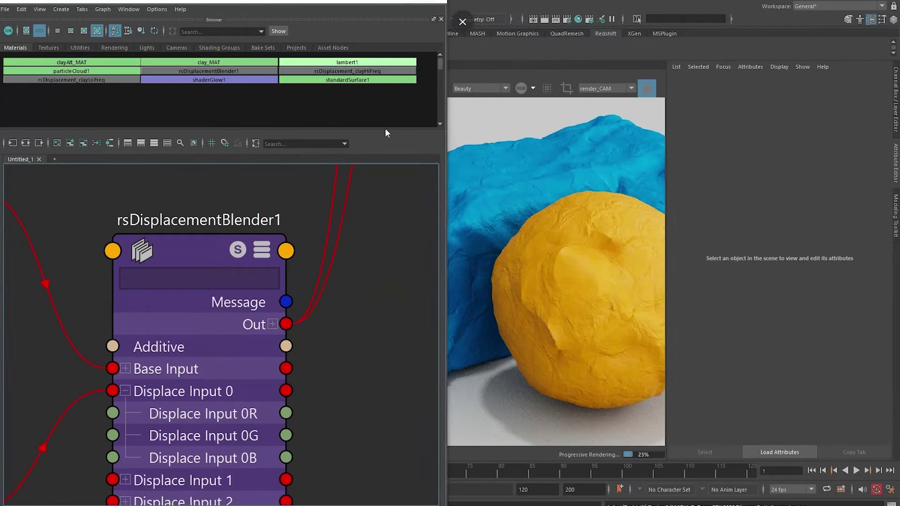
# Try rotating clayBall in the viewport, and undo the rotation.
pyautogui.click(400, 1)
pyautogui.click(301, 281)
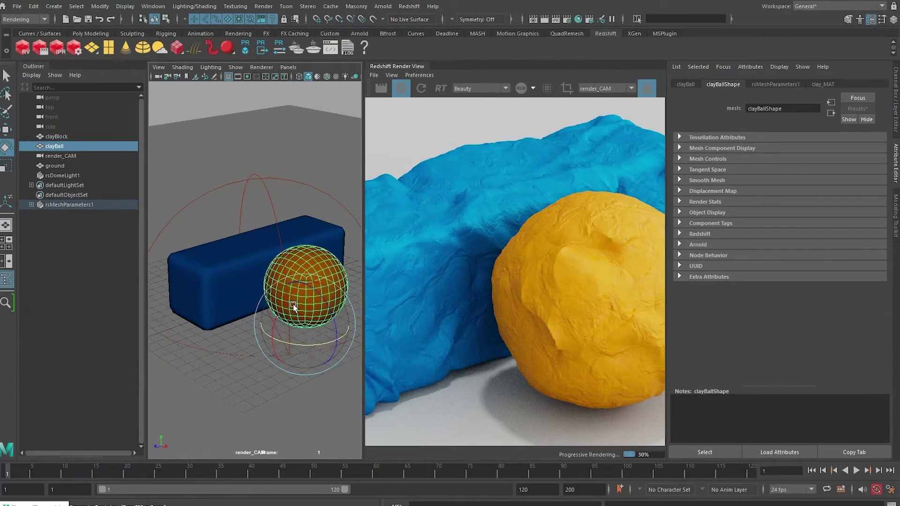
pyautogui.moveTo(308, 296); pyautogui.dragTo(293, 321)
pyautogui.hotkey('ctrl', 'z')
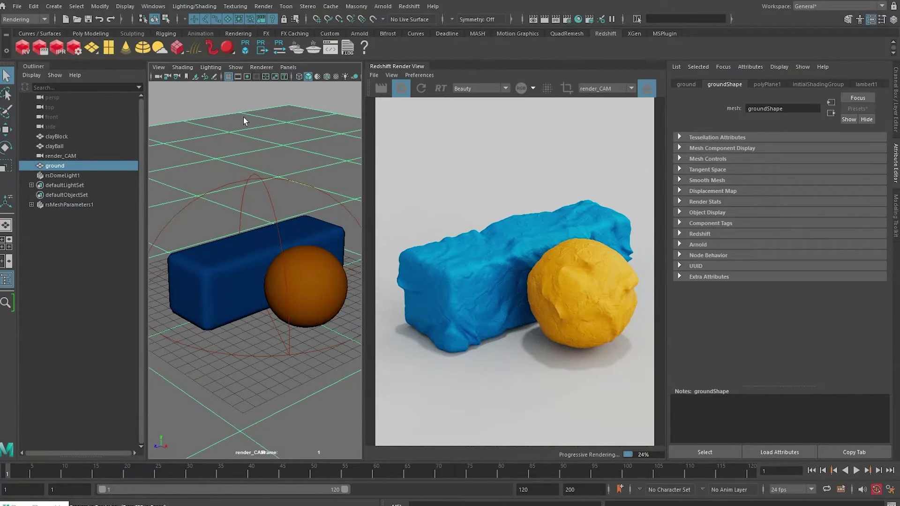
# Assign a new Redshift Material to the ground and name it floor_MAT.
pyautogui.click(244, 46)
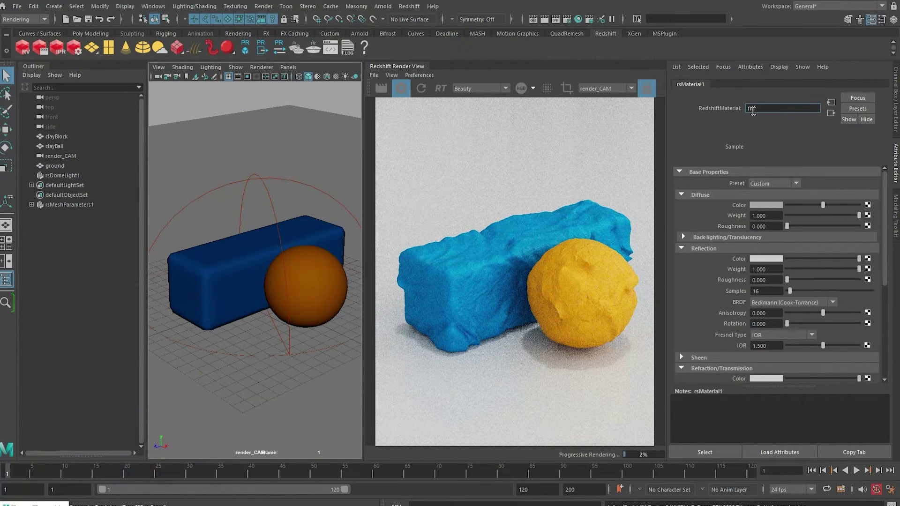
pyautogui.click(753, 111)
pyautogui.write('floor_MAT')
pyautogui.press('Return')
# Set floor_MAT's reflection Samples to 512 and Roughness to 0.25.
pyautogui.moveTo(768, 291); pyautogui.dragTo(739, 294)
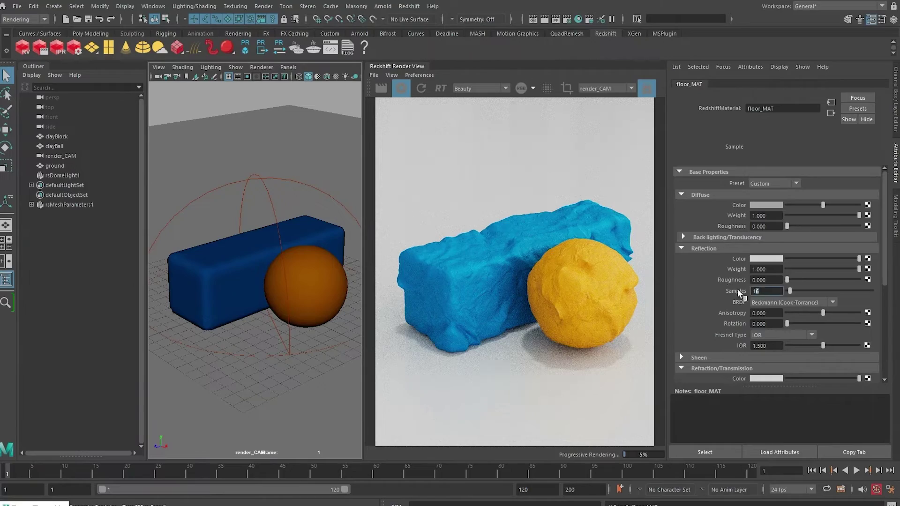
pyautogui.write('512')
pyautogui.doubleClick(768, 281)
pyautogui.write('0.25')
pyautogui.press('Tab')
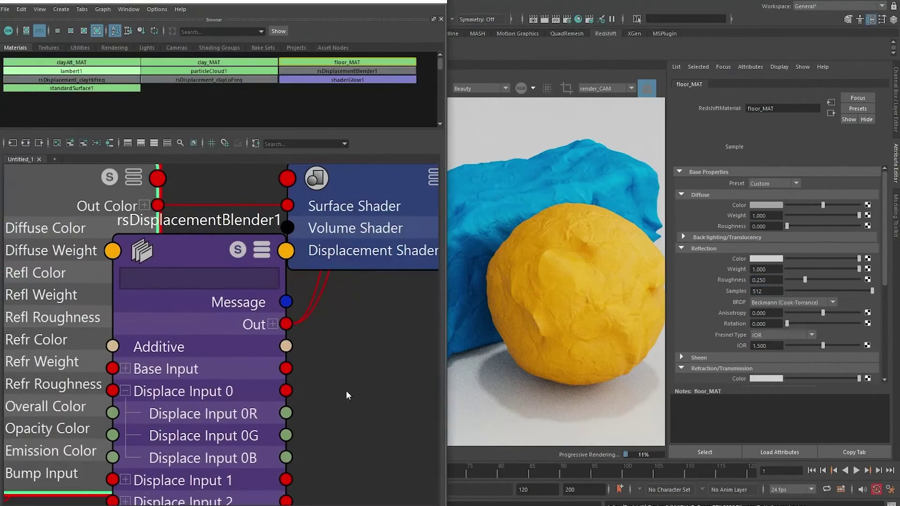
# Save the scene as a new version named clayMaterialDemo_v002.mb.
pyautogui.scroll(-10, 351, 375)
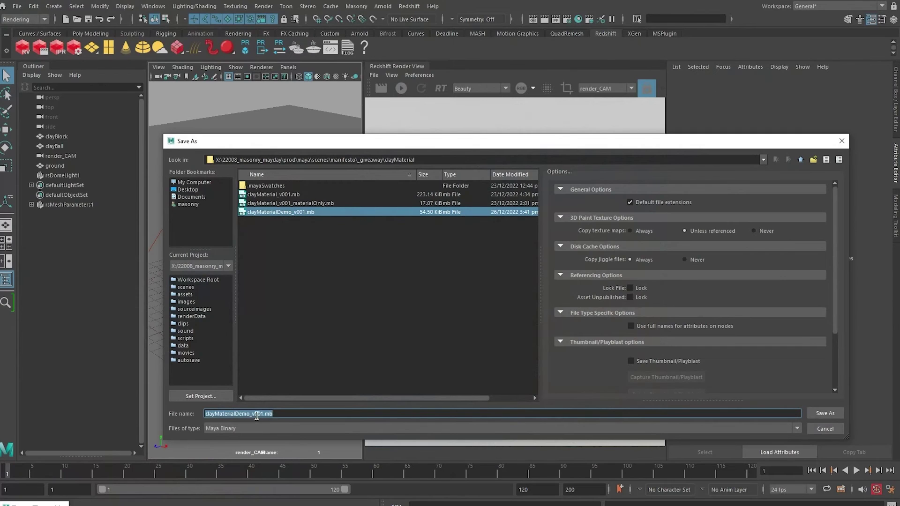
pyautogui.click(263, 413)
pyautogui.press('BackSpace')
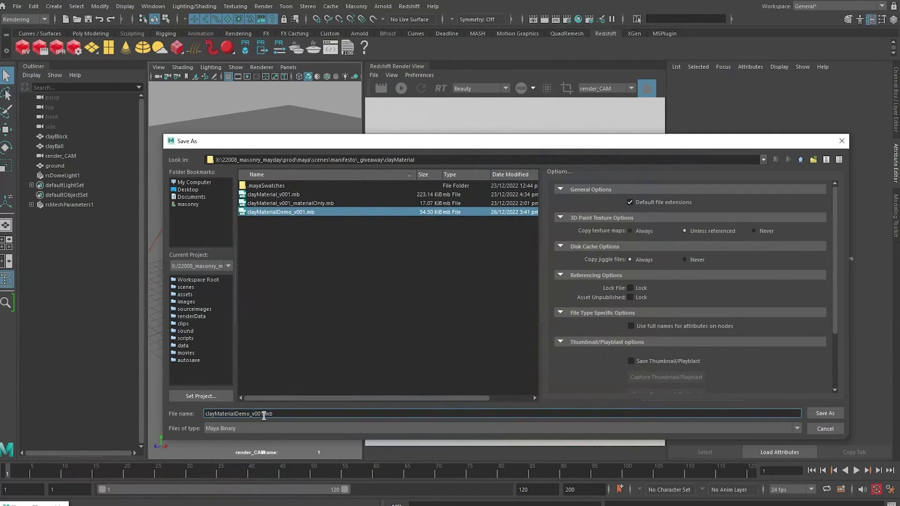
pyautogui.write('2')
pyautogui.press('Return')
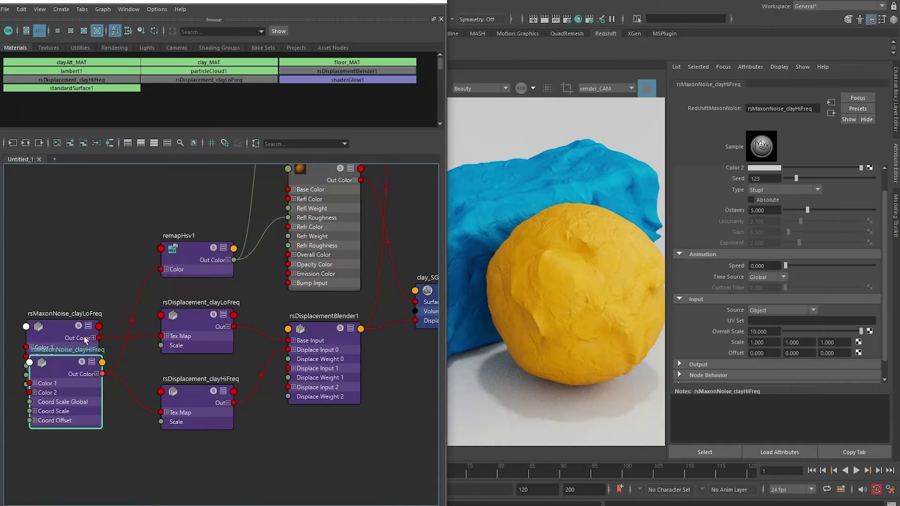
# Spread out the low- and high-frequency noise and displacement nodes so they no longer overlap in the graph.
pyautogui.moveTo(83, 337); pyautogui.dragTo(50, 330)
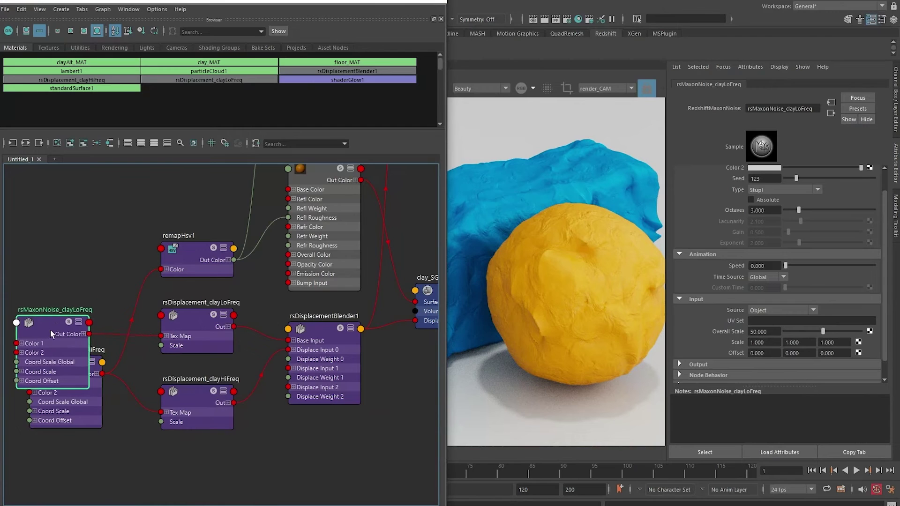
pyautogui.click(189, 390)
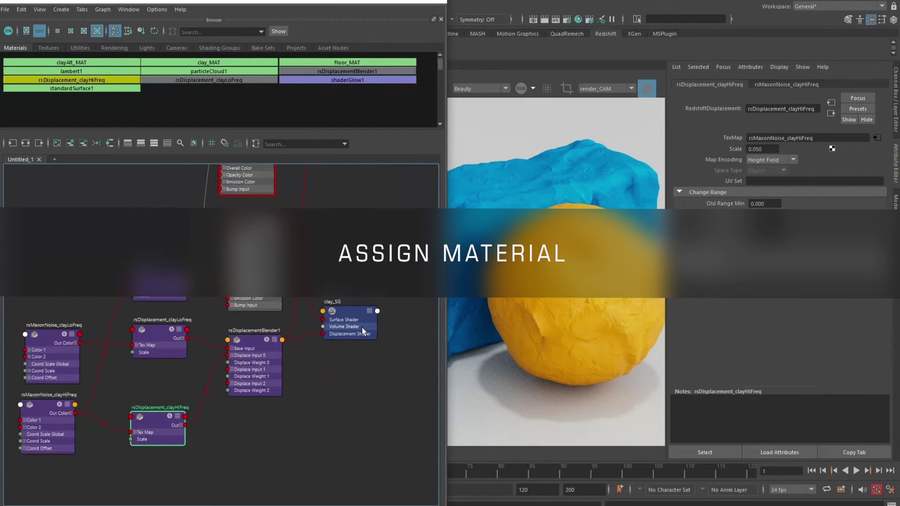
pyautogui.scroll(2, 361, 329)
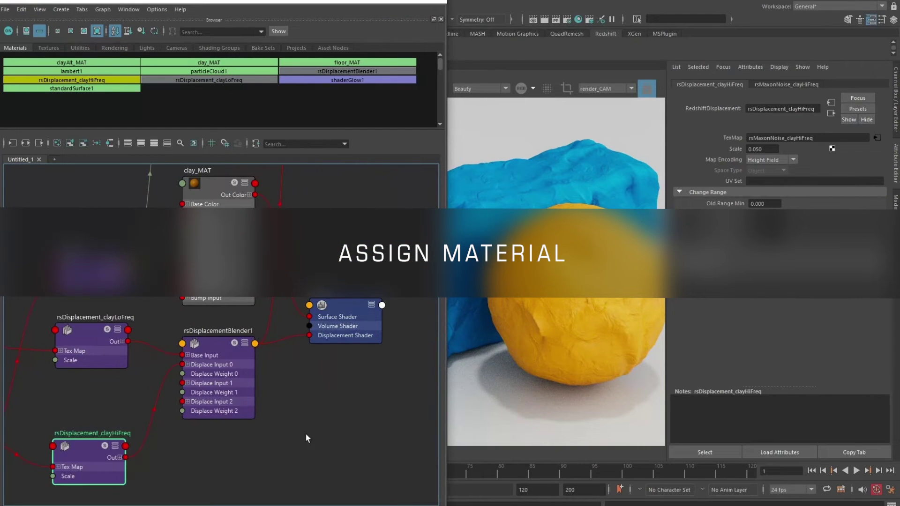
pyautogui.scroll(-2, 305, 434)
pyautogui.keyDown('alt'); pyautogui.moveTo(231, 443); pyautogui.dragTo(295, 398, button='middle'); pyautogui.keyUp('alt')
pyautogui.moveTo(99, 304)
pyautogui.mouseDown()
pyautogui.moveTo(97, 294)
pyautogui.moveTo(89, 302)
pyautogui.mouseUp()
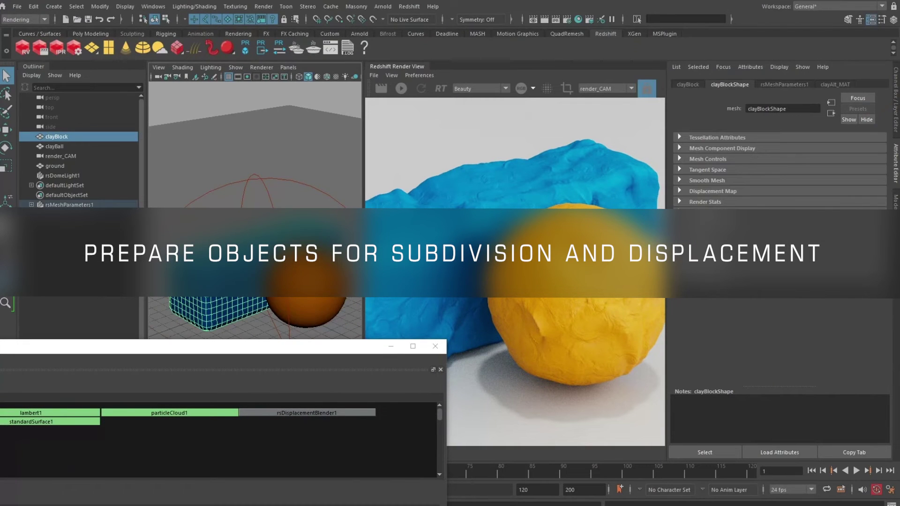
# Review rsMeshParameters1's tessellation settings and the Redshift object property commands for creating mesh parameters.
pyautogui.click(69, 204)
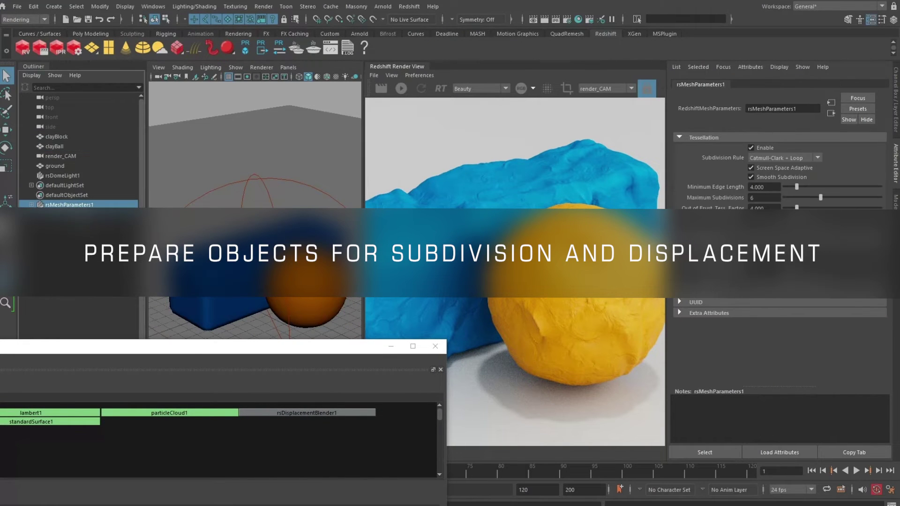
pyautogui.click(409, 6)
pyautogui.moveTo(428, 86)
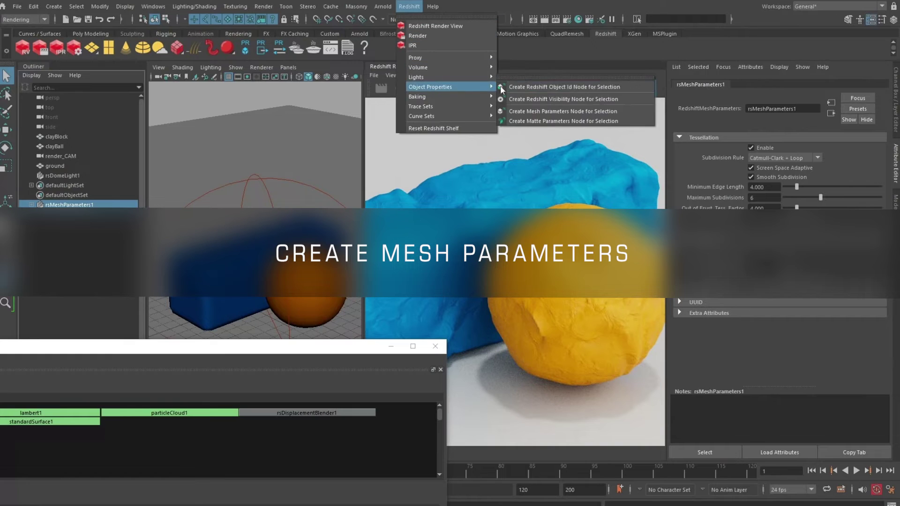
pyautogui.click(89, 204)
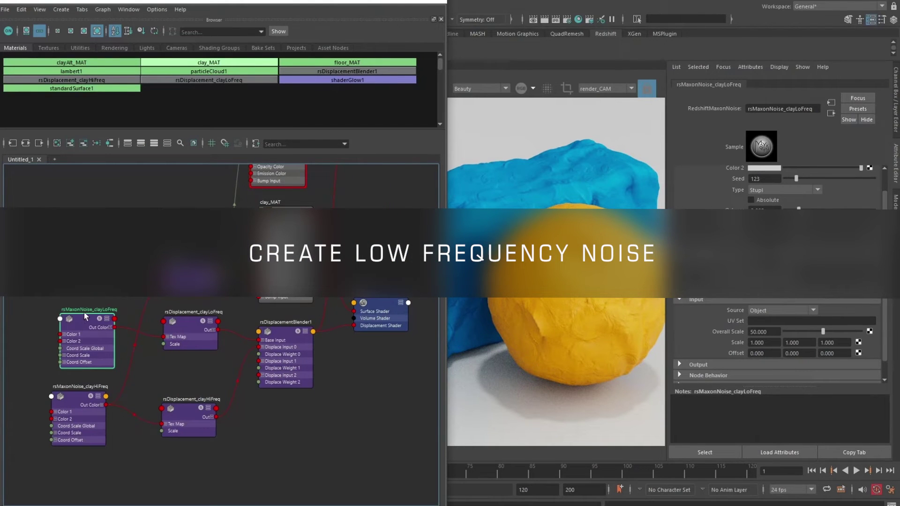
# Reposition rsMaxonNoise_clayLoFreq and rsDisplacement_clayLoFreq slightly to tidy the low-frequency branch of the graph.
pyautogui.moveTo(83, 312); pyautogui.dragTo(72, 318)
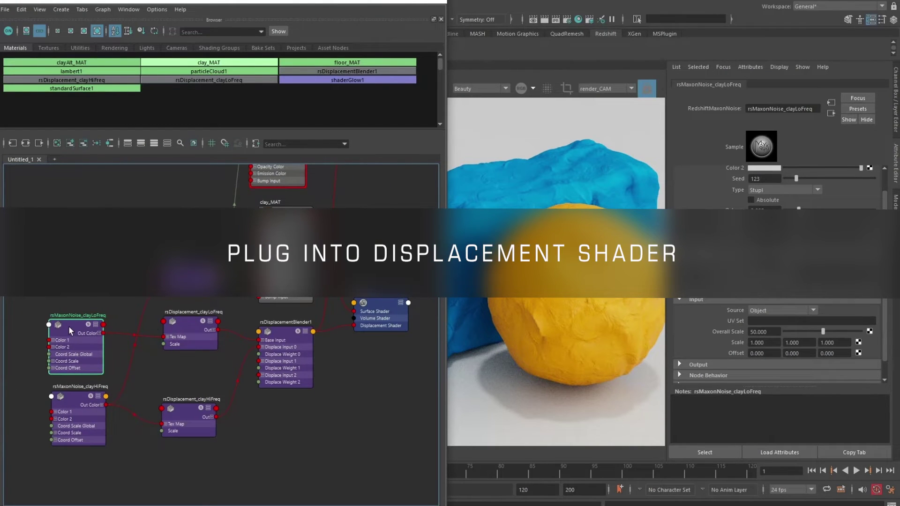
pyautogui.moveTo(190, 328)
pyautogui.mouseDown()
pyautogui.moveTo(183, 334)
pyautogui.moveTo(183, 321)
pyautogui.moveTo(155, 332)
pyautogui.moveTo(188, 333)
pyautogui.mouseUp()
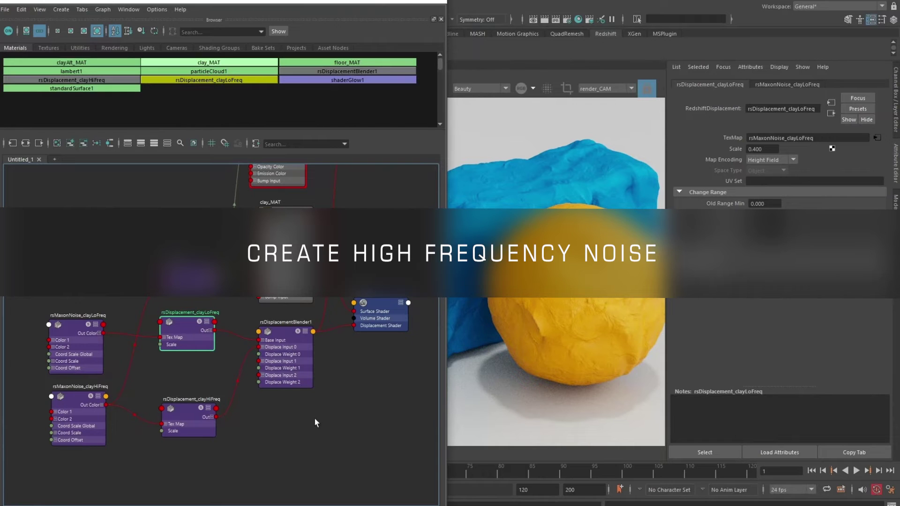
# Review rsDisplacementBlender1 and how the low- and high-frequency displacement branches feed into it.
pyautogui.click(279, 328)
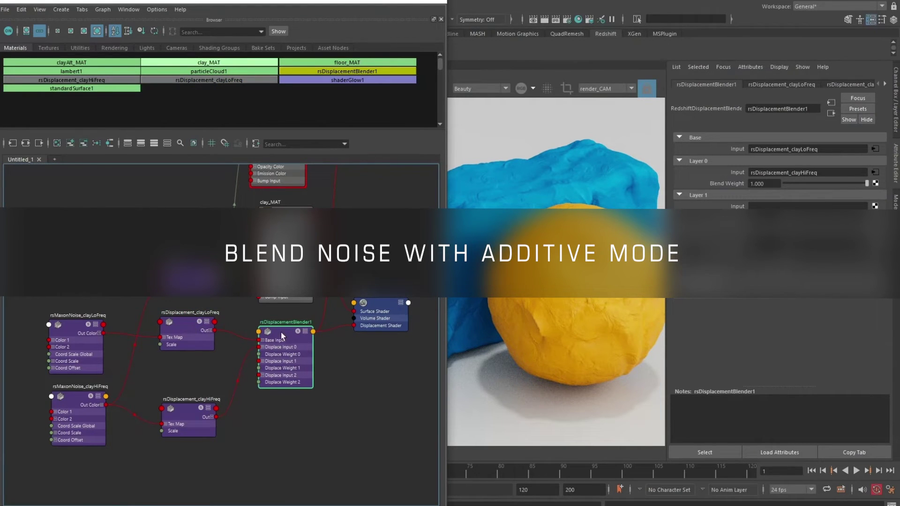
pyautogui.moveTo(281, 331); pyautogui.dragTo(278, 329)
pyautogui.keyDown('alt'); pyautogui.moveTo(343, 350); pyautogui.dragTo(319, 375, button='middle'); pyautogui.keyUp('alt')
pyautogui.scroll(3, 318, 375)
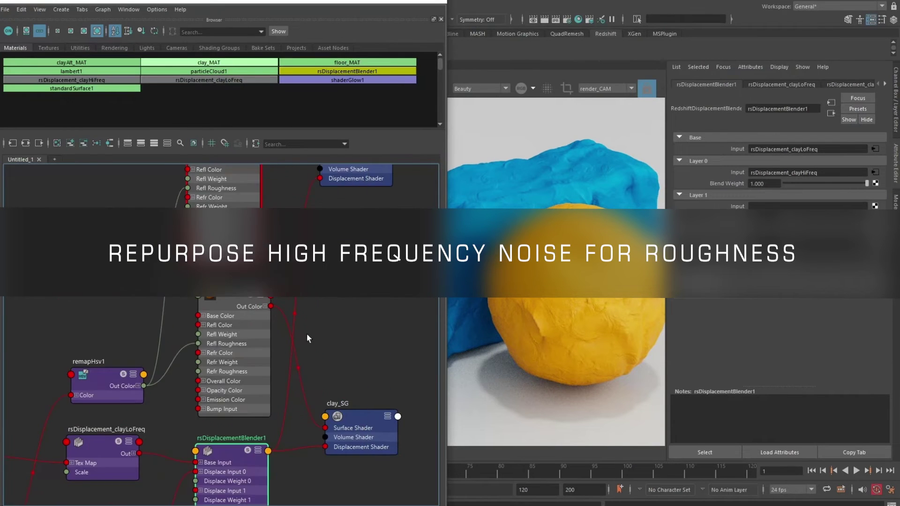
pyautogui.scroll(-3, 145, 322)
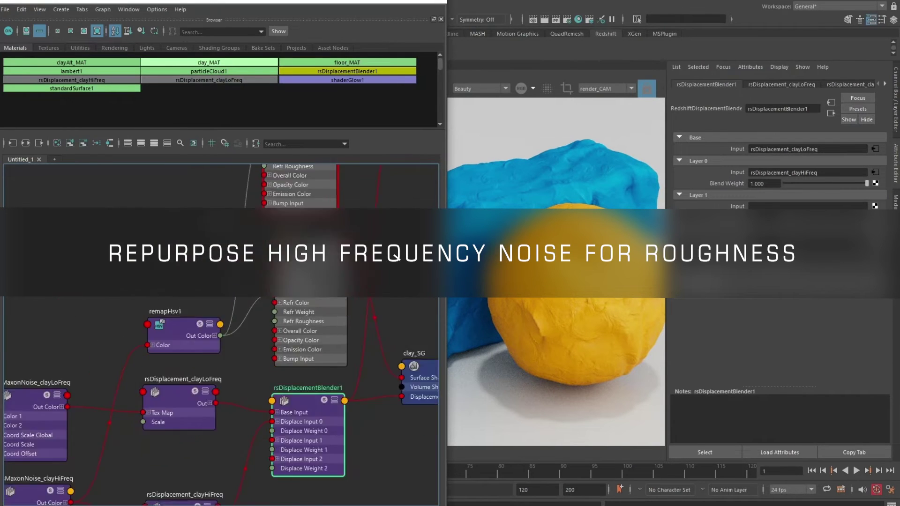
pyautogui.scroll(4, 145, 322)
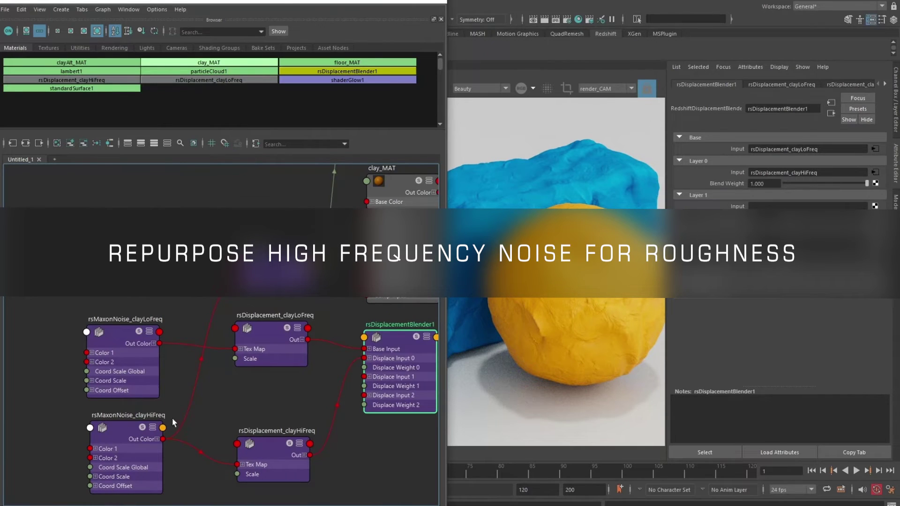
pyautogui.moveTo(173, 427); pyautogui.dragTo(153, 478, button='middle')
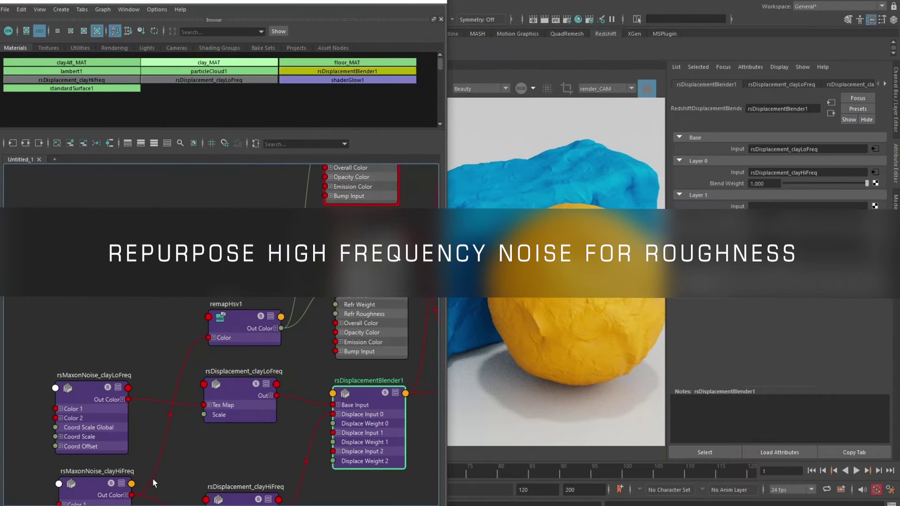
# Review remapHsv1's output range and the clay_MAT material whose reflection roughness it drives.
pyautogui.click(217, 323)
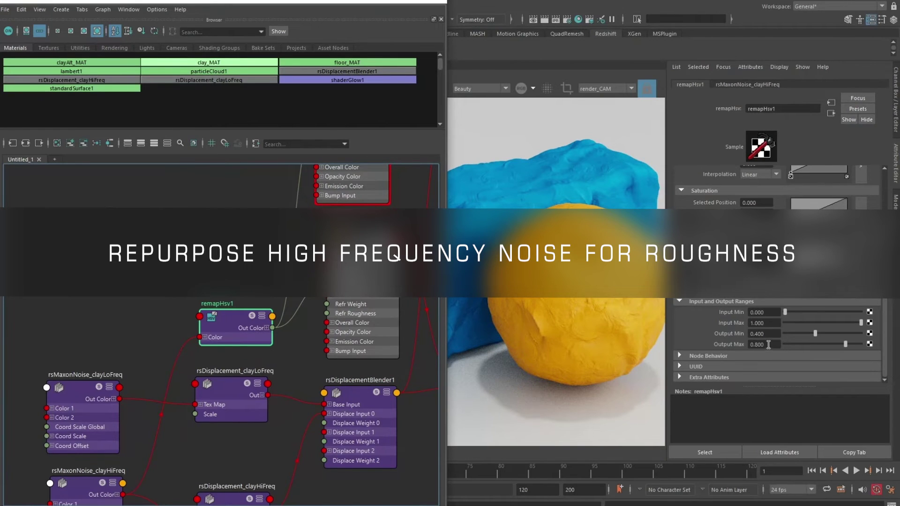
pyautogui.click(354, 305)
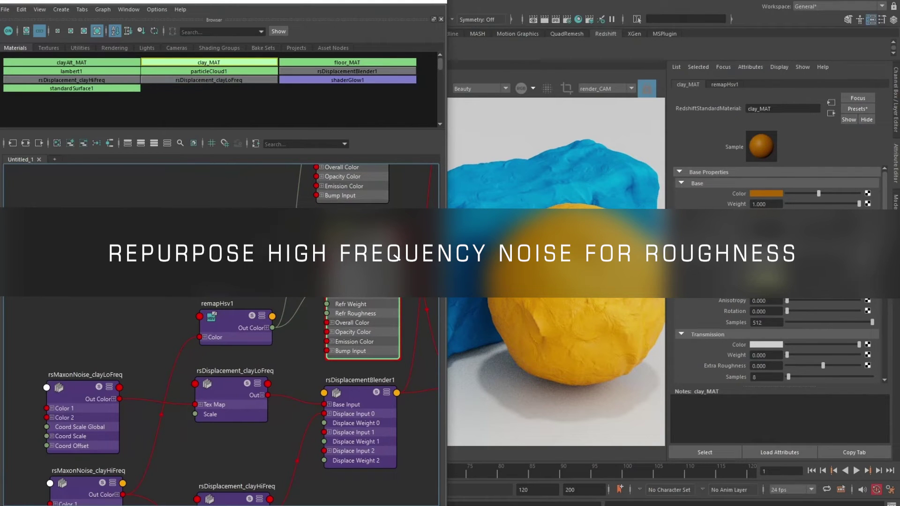
pyautogui.keyDown('alt'); pyautogui.moveTo(328, 272); pyautogui.dragTo(166, 294, button='middle'); pyautogui.keyUp('alt')
pyautogui.scroll(-2, 167, 294)
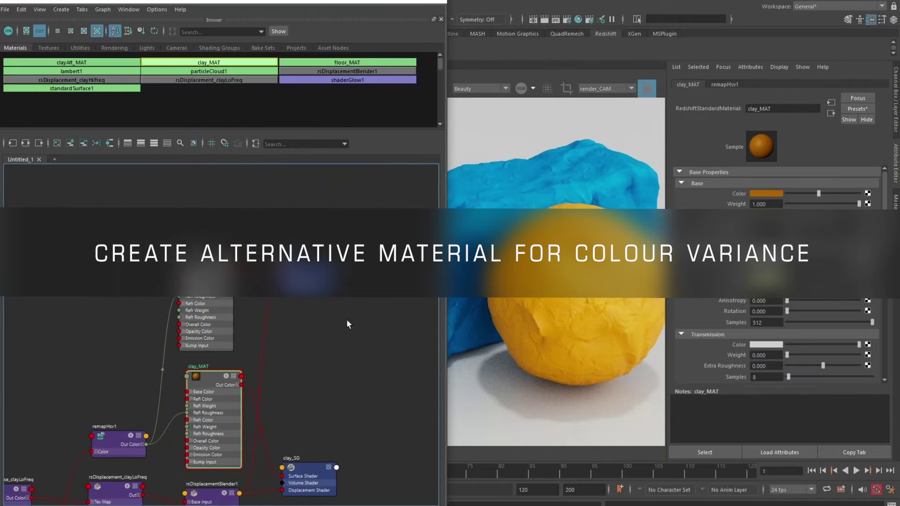
# Review the blue clayAlt_MAT variant in the graph and nudge its clayAlt_SG shading group slightly aside.
pyautogui.moveTo(212, 269); pyautogui.dragTo(227, 269)
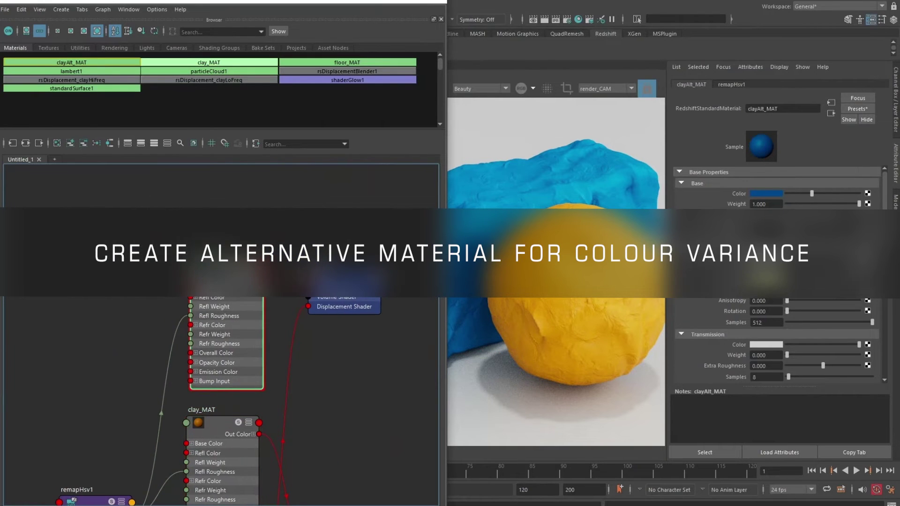
pyautogui.moveTo(344, 274); pyautogui.dragTo(359, 265)
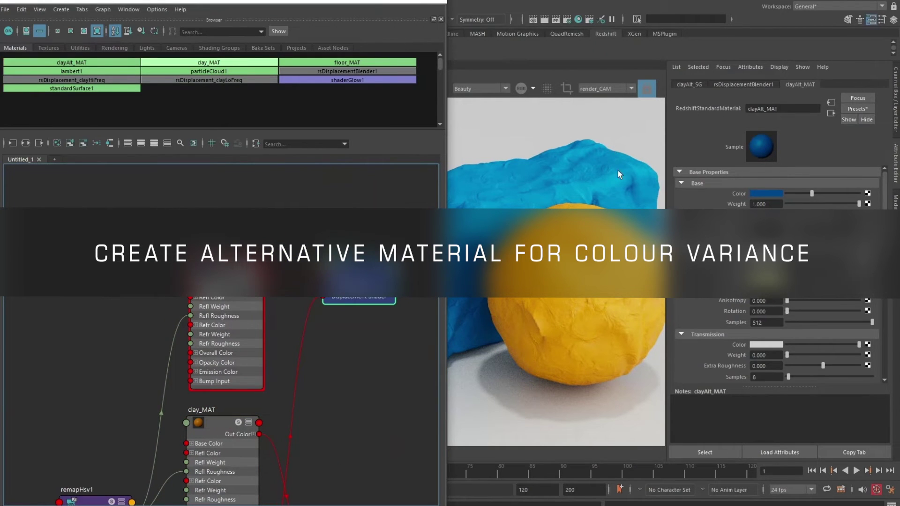
pyautogui.scroll(-5, 282, 387)
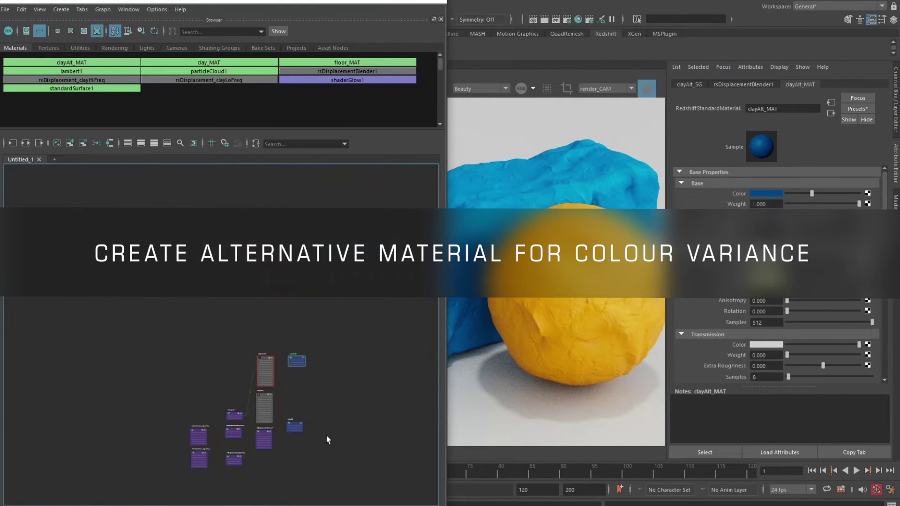
pyautogui.scroll(6, 326, 435)
pyautogui.keyDown('alt'); pyautogui.moveTo(326, 435); pyautogui.dragTo(558, 368, button='middle'); pyautogui.keyUp('alt')
pyautogui.scroll(-1, 311, 371)
pyautogui.keyDown('alt'); pyautogui.moveTo(411, 327); pyautogui.dragTo(482, 278, button='middle'); pyautogui.keyUp('alt')
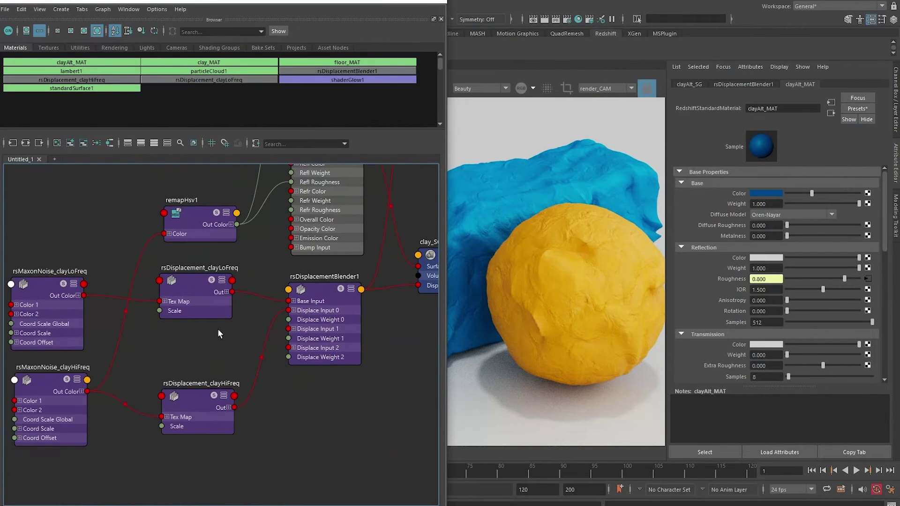
# Narrow the Hypershade window and reframe the Redshift render so more of both clay objects shows.
pyautogui.click(195, 276)
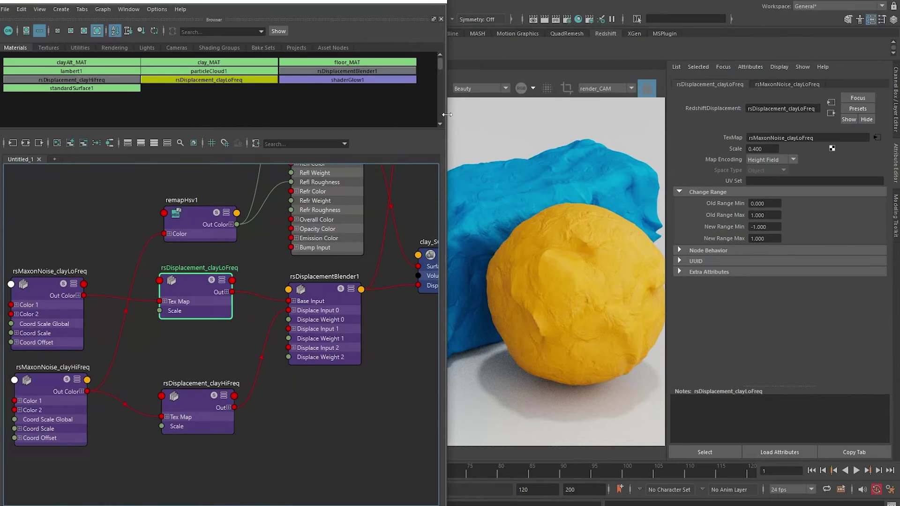
pyautogui.moveTo(447, 115); pyautogui.dragTo(367, 115)
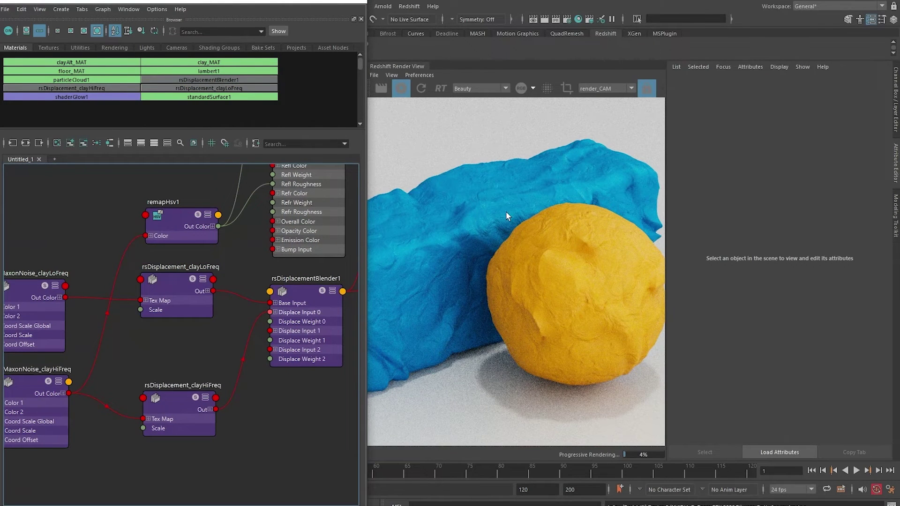
pyautogui.keyDown('alt'); pyautogui.moveTo(506, 211); pyautogui.dragTo(524, 288); pyautogui.keyUp('alt')
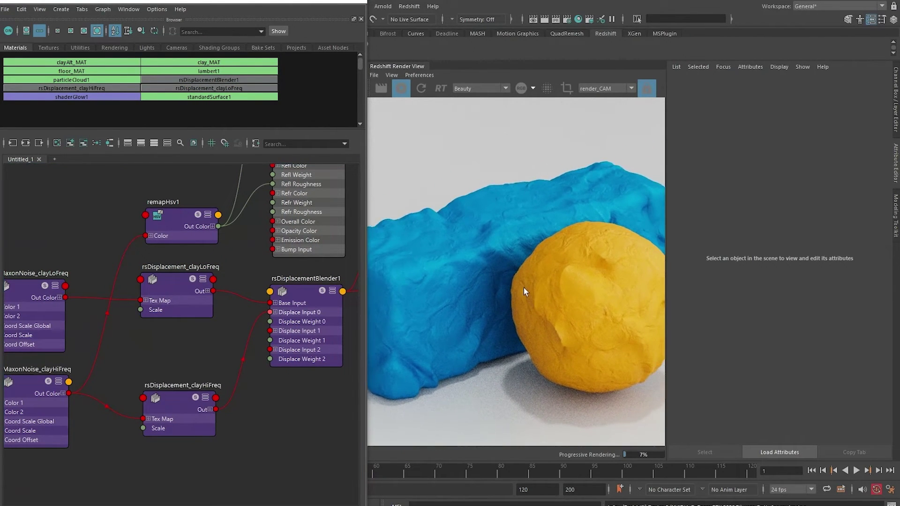
# Set the displacement scale of rsDisplacement_clayLoFreq to 1 to test a strongly deformed look.
pyautogui.click(175, 279)
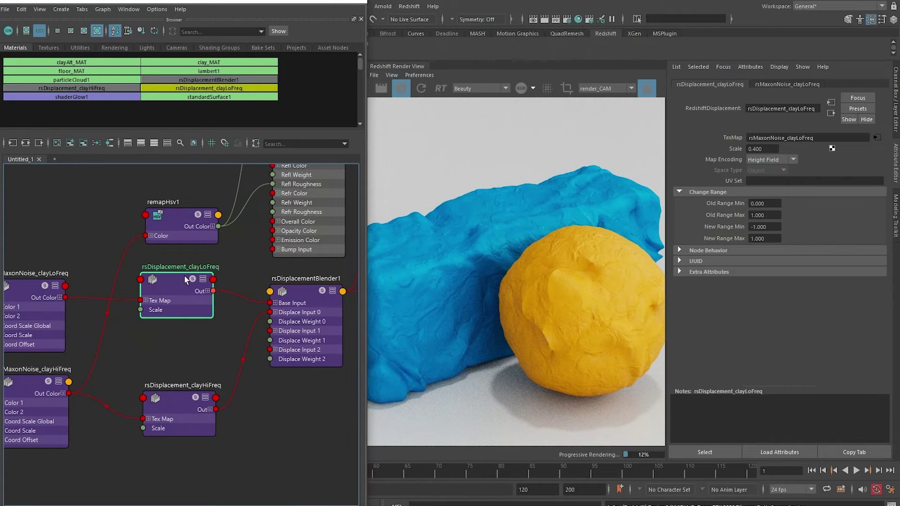
pyautogui.moveTo(766, 149); pyautogui.dragTo(735, 149)
pyautogui.write('1')
pyautogui.press('Return')
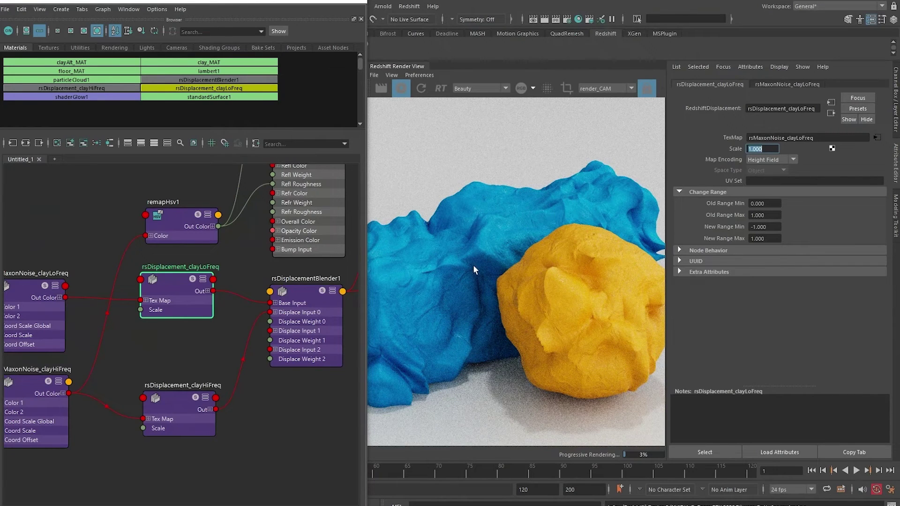
# Try displacement scales of 0.2 and 0.3 on rsDisplacement_clayLoFreq, comparing the clay shapes in the render.
pyautogui.doubleClick(768, 149)
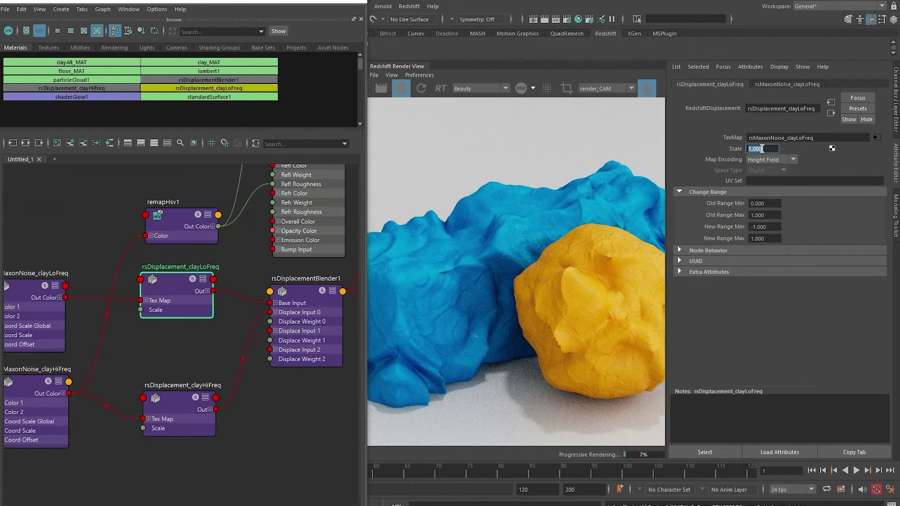
pyautogui.write('.12')
pyautogui.press('Return')
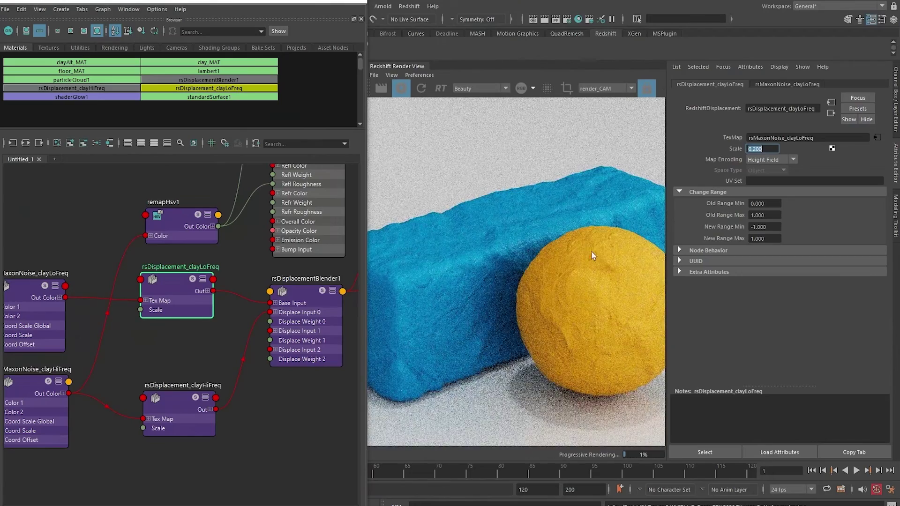
pyautogui.moveTo(610, 294); pyautogui.dragTo(637, 292, button='middle')
pyautogui.write('.3')
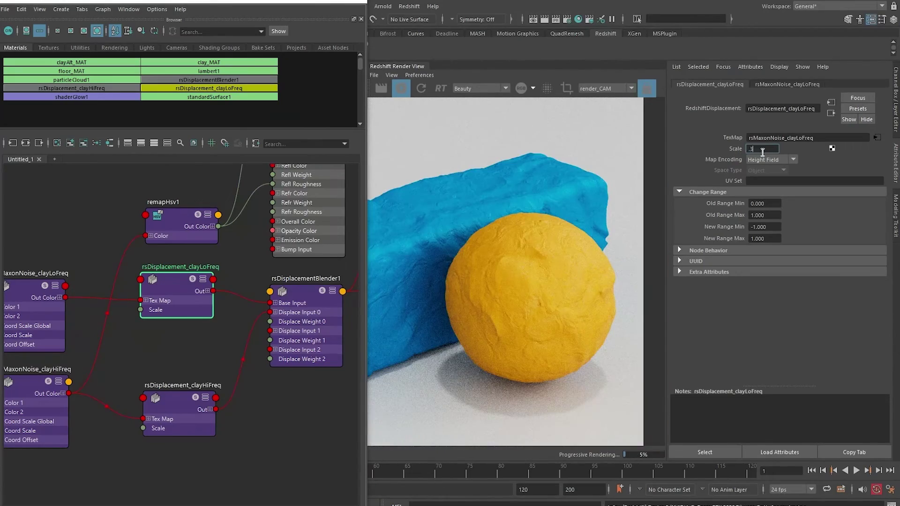
pyautogui.press('Return')
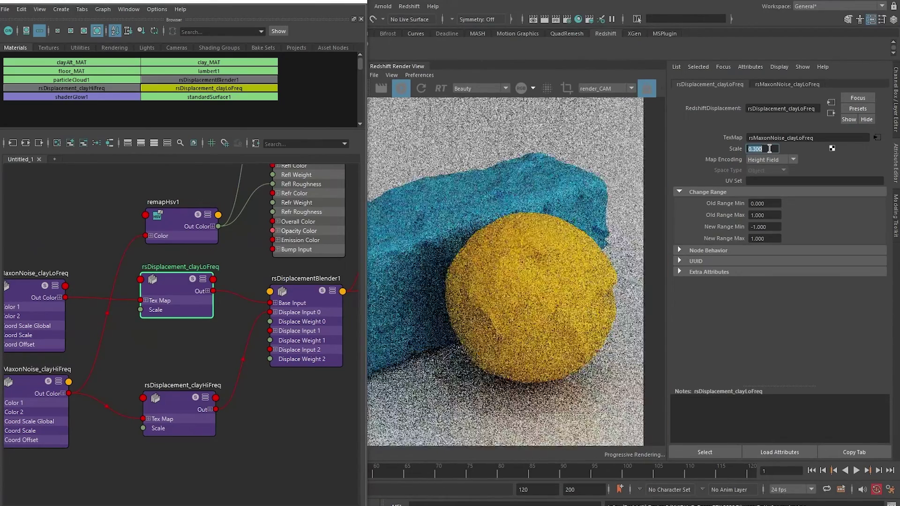
# Set the displacement scale of rsDisplacement_clayLoFreq to 0.4.
pyautogui.moveTo(588, 278); pyautogui.dragTo(554, 287, button='middle')
pyautogui.moveTo(557, 225); pyautogui.dragTo(569, 226, button='middle')
pyautogui.moveTo(775, 148); pyautogui.dragTo(689, 147)
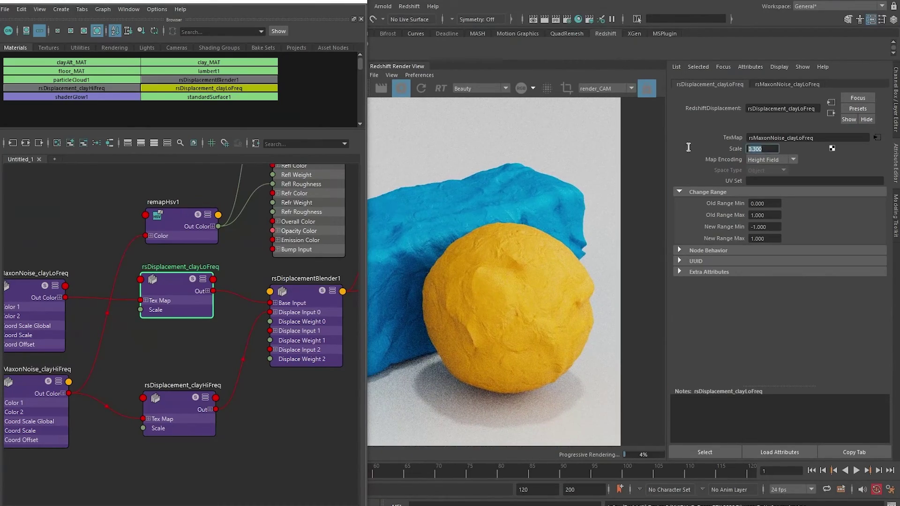
pyautogui.write('.4')
pyautogui.press('Return')
# Test a stronger displacement scale on rsDisplacement_clayHiFreq and bring it back to a subtle amount.
pyautogui.click(214, 394)
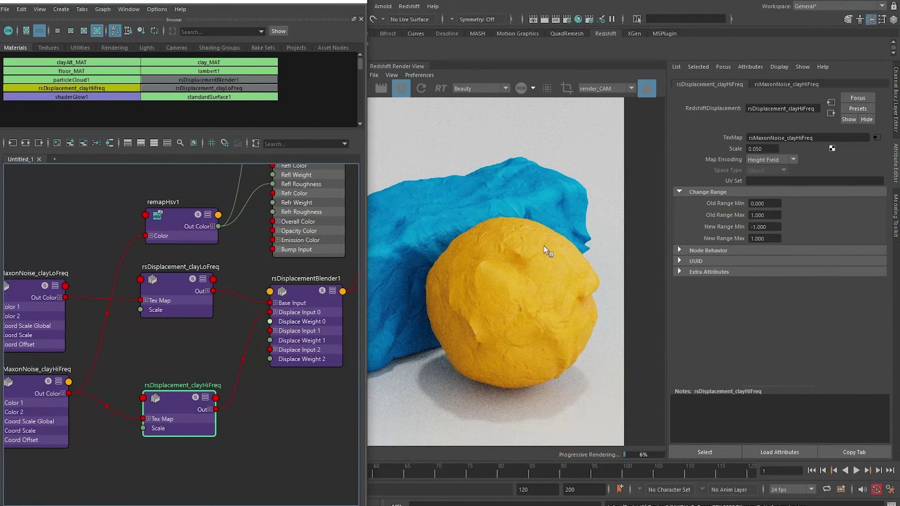
pyautogui.click(175, 404)
pyautogui.click(176, 404)
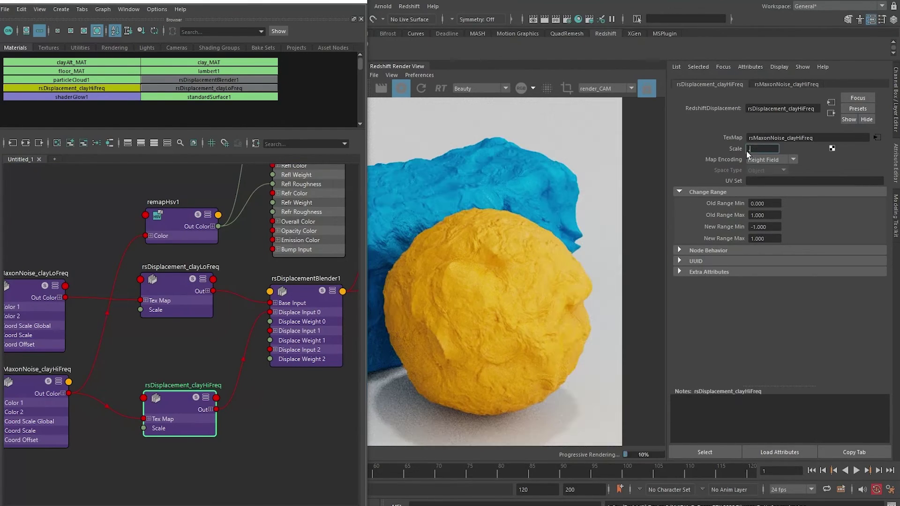
pyautogui.press('Return')
pyautogui.click(346, 383)
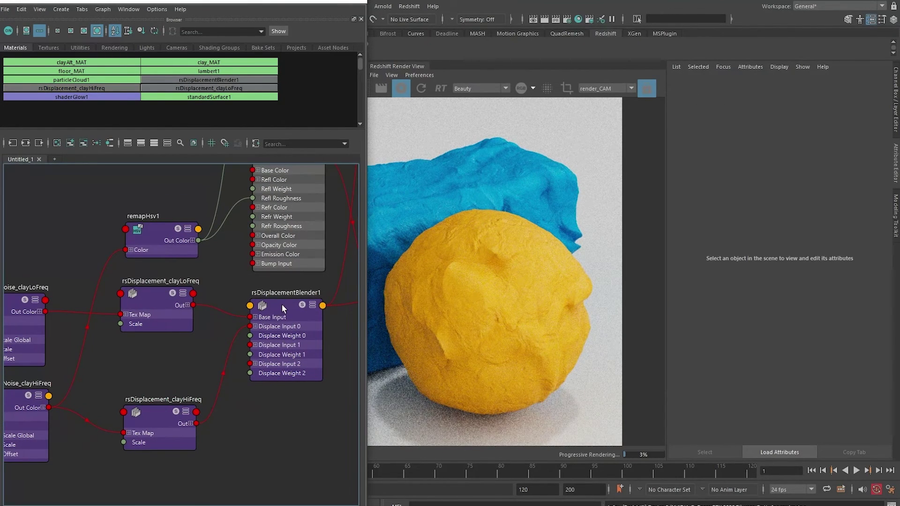
# Review the displacement blender's additive mode, the low-frequency displacement, and both Maxon noise nodes.
pyautogui.click(282, 306)
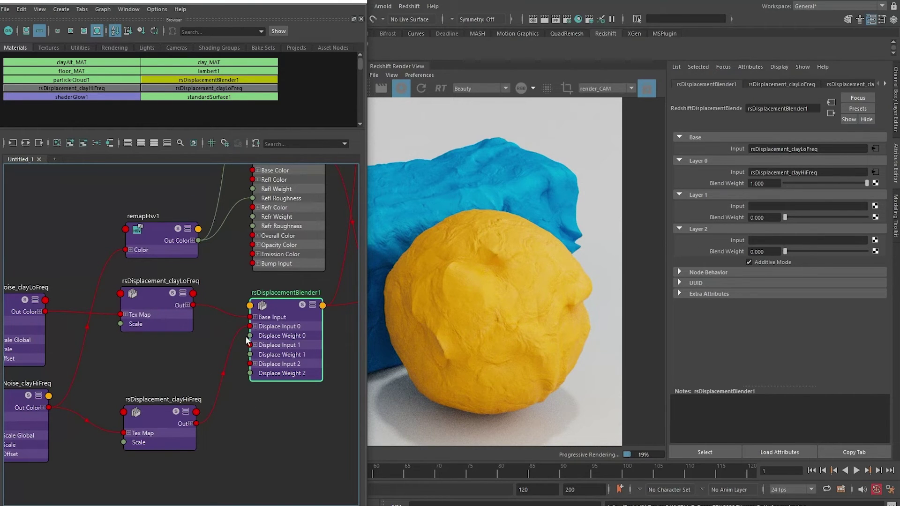
pyautogui.click(157, 300)
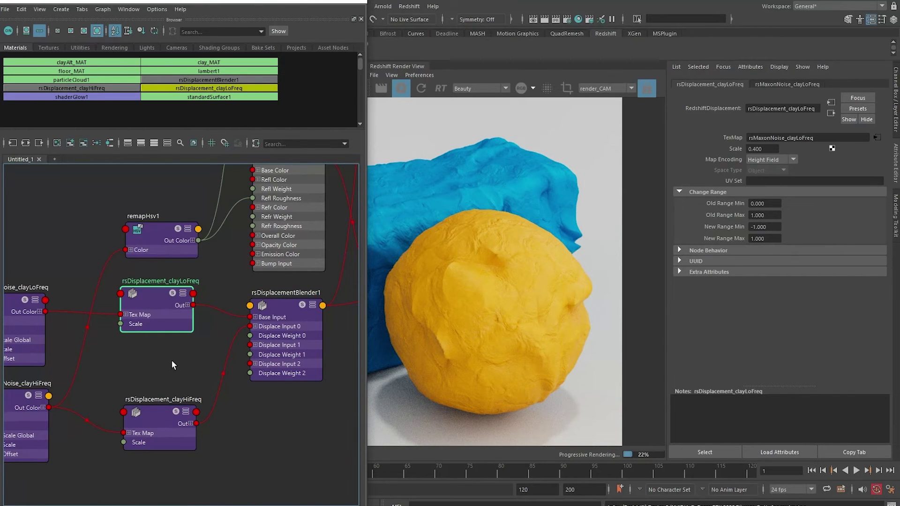
pyautogui.keyDown('alt'); pyautogui.moveTo(171, 360); pyautogui.dragTo(197, 359, button='middle'); pyautogui.keyUp('alt')
pyautogui.keyDown('alt'); pyautogui.moveTo(93, 245); pyautogui.dragTo(145, 223, button='middle'); pyautogui.keyUp('alt')
pyautogui.click(75, 300)
pyautogui.click(84, 384)
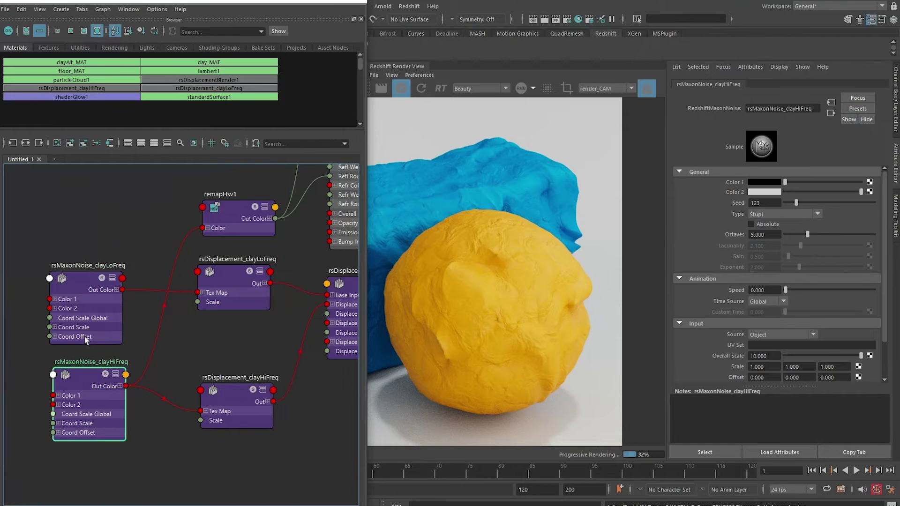
# Trace both displacement nodes through rsDisplacementBlender1 to the clay_SG shading group.
pyautogui.moveTo(224, 358); pyautogui.dragTo(146, 370, button='middle')
pyautogui.click(201, 277)
pyautogui.click(195, 409)
pyautogui.click(269, 297)
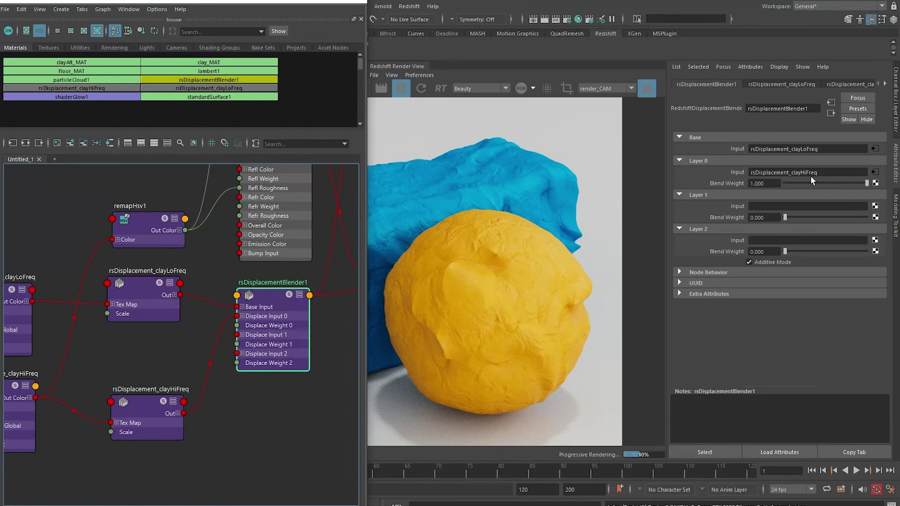
pyautogui.moveTo(307, 389); pyautogui.dragTo(265, 423, button='middle')
pyautogui.scroll(-2, 196, 263)
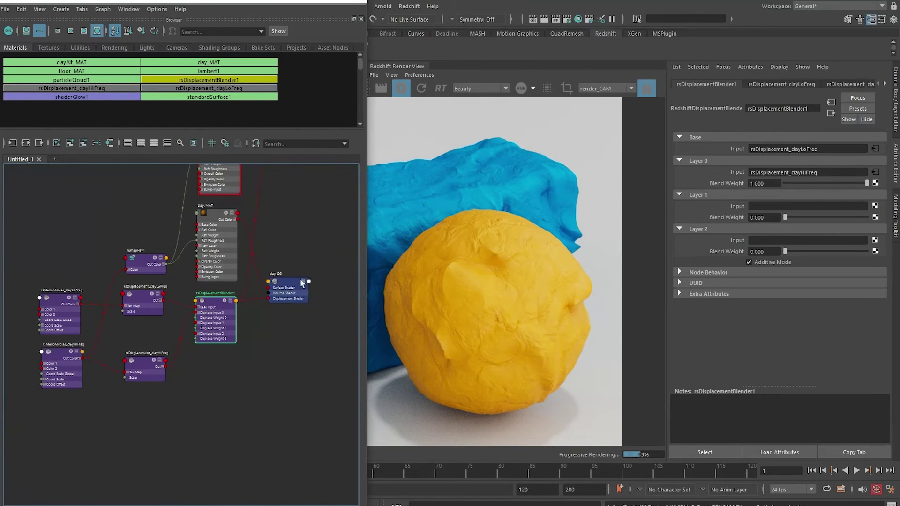
pyautogui.moveTo(300, 278); pyautogui.dragTo(303, 328, button='middle')
pyautogui.scroll(1, 303, 328)
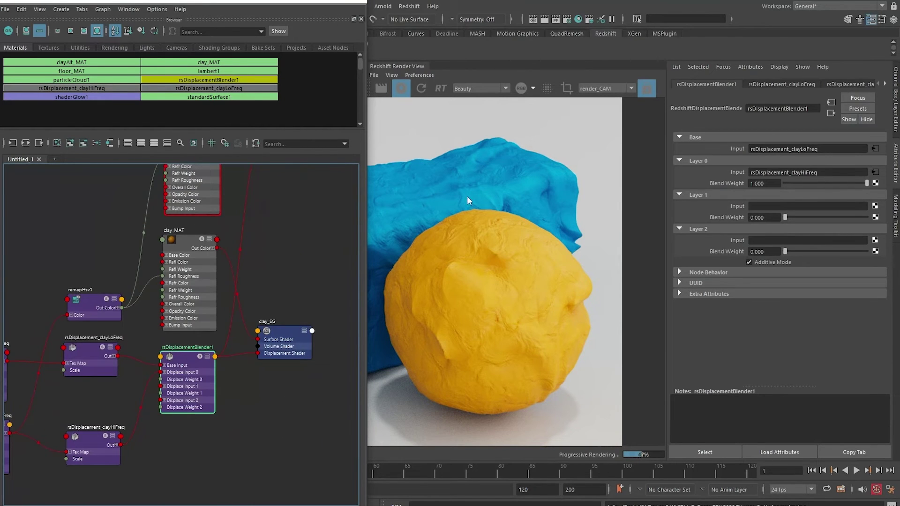
# Put the Hypershade away and select the clay ball and clay block in the viewport to inspect them.
pyautogui.click(361, 5)
pyautogui.click(300, 93)
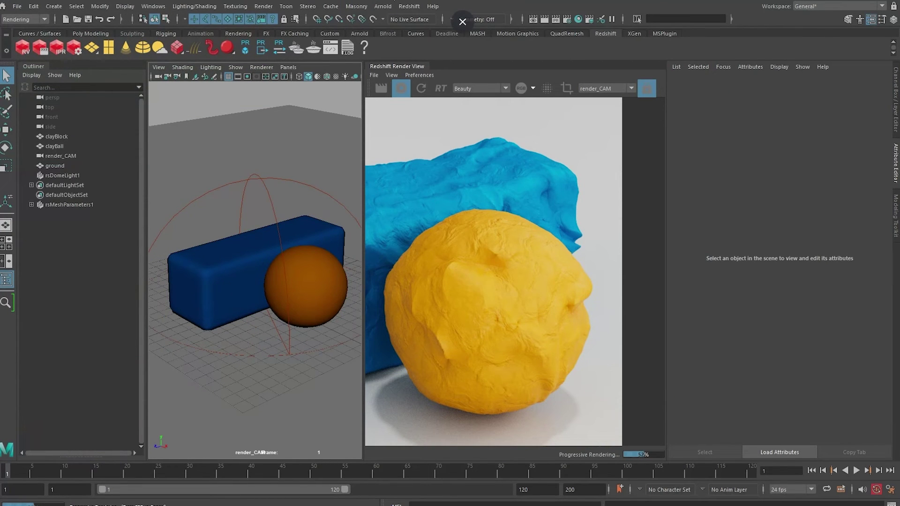
pyautogui.click(306, 247)
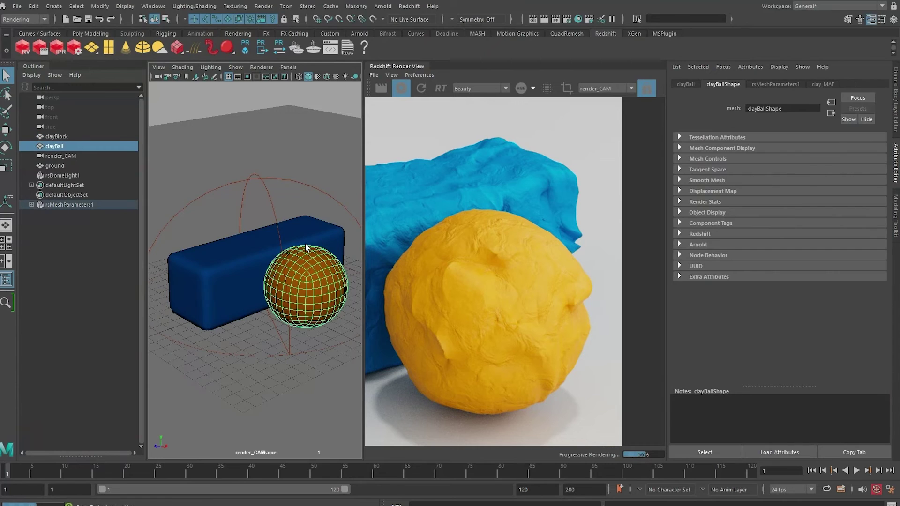
pyautogui.click(320, 233)
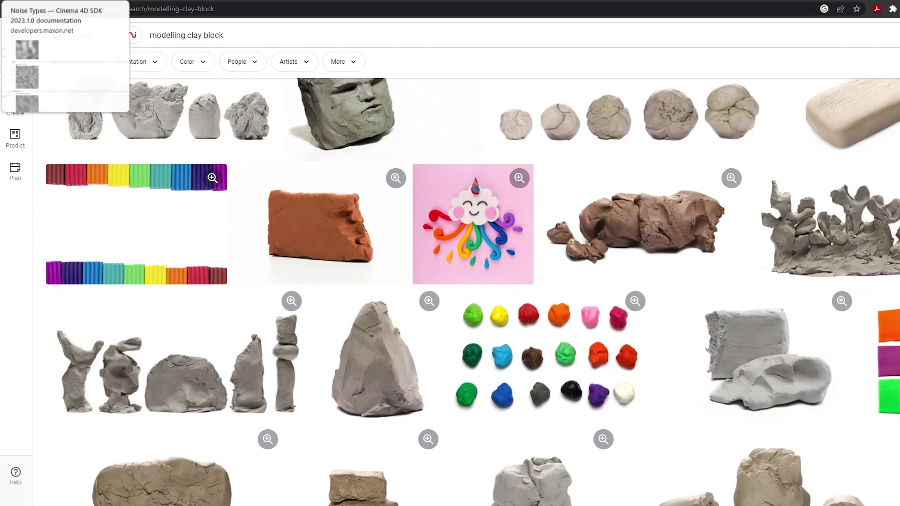
# Switch to the Maxon noise types documentation in the browser to examine the Stupl noise sample.
pyautogui.hotkey('ctrl', 'Tab')
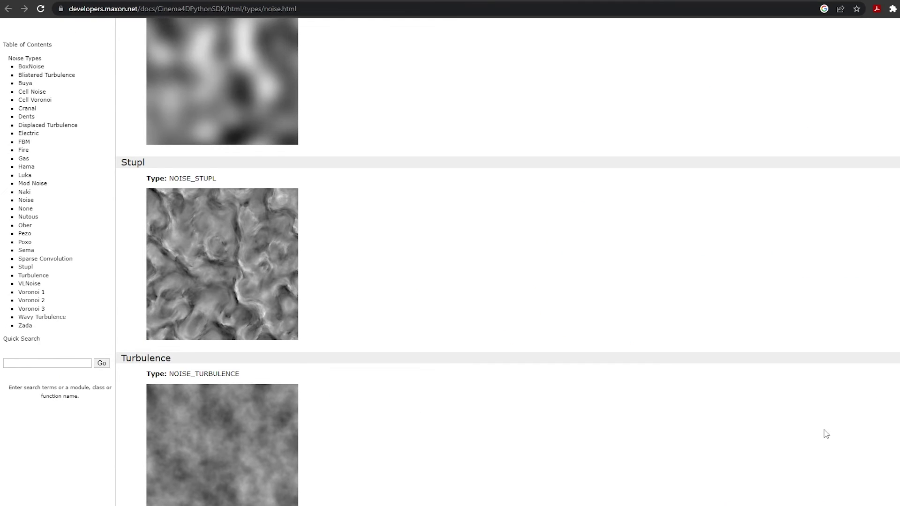
# Compare the noise samples down to the Voronoi types, and examine the clay block reference photos on Adobe Stock.
pyautogui.scroll(-15, 508, 262)
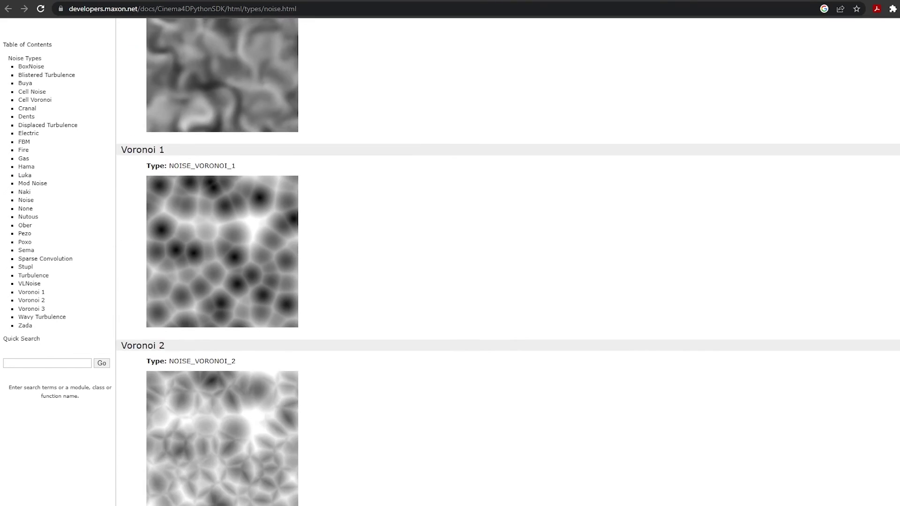
pyautogui.scroll(15, 508, 262)
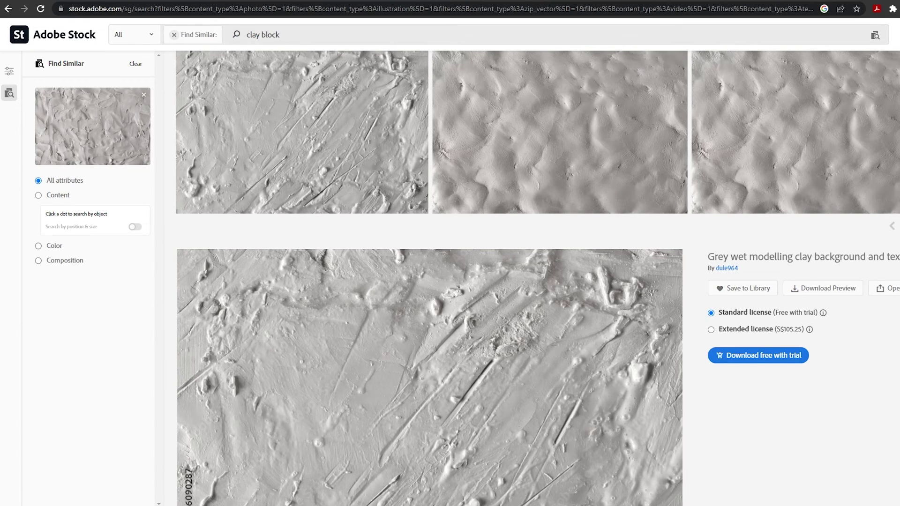
pyautogui.scroll(2, 877, 302)
pyautogui.scroll(-4, 512, 217)
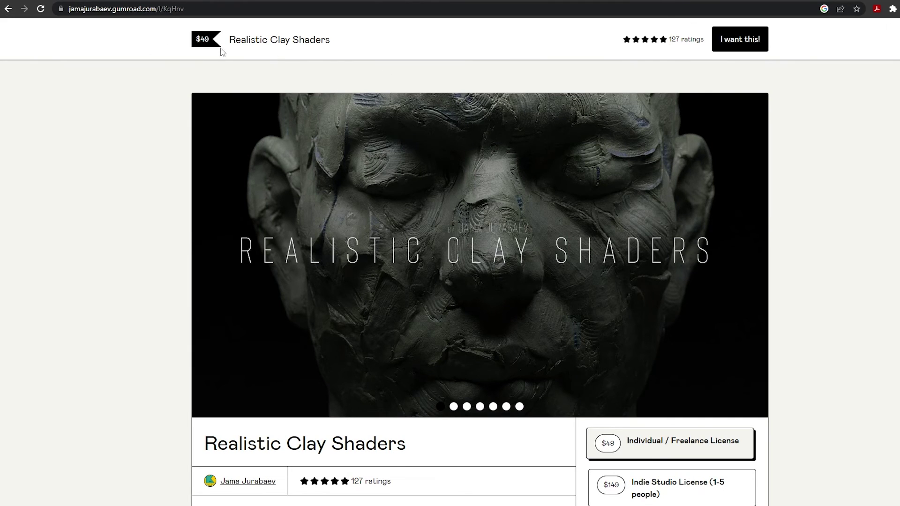
# Look over the Realistic Clay Shaders product page on Gumroad and view its comparison image with and without clay shaders.
pyautogui.scroll(-10, 407, 281)
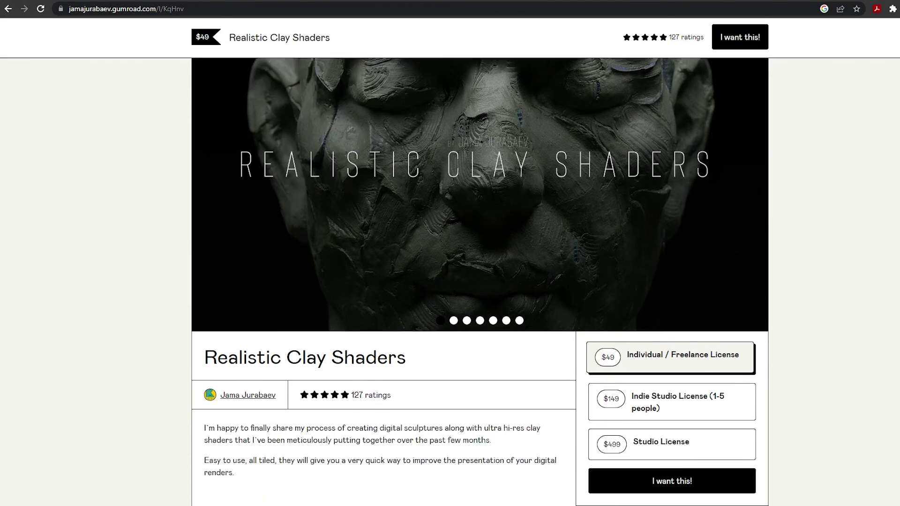
pyautogui.scroll(10, 391, 475)
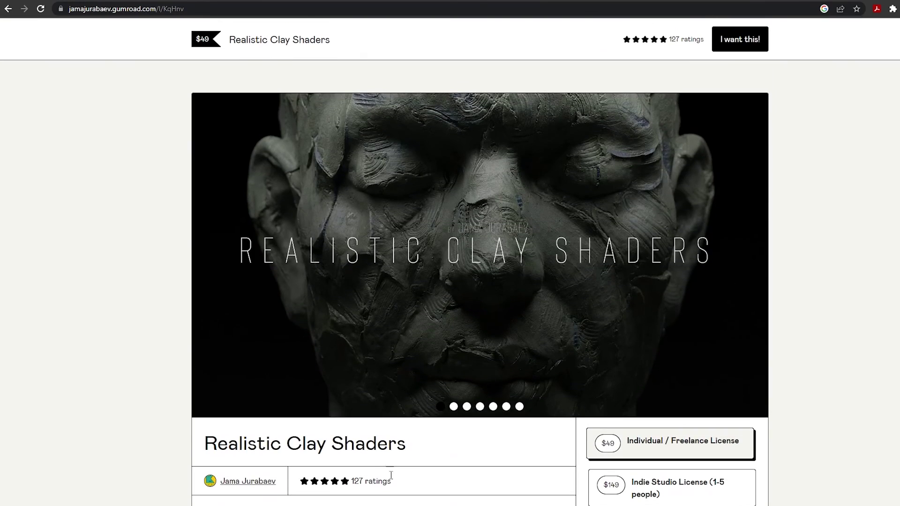
pyautogui.click(492, 407)
pyautogui.scroll(-7, 493, 406)
pyautogui.scroll(7, 380, 327)
# View the 4K textures and PBR shaders images in the Realistic Clay Shaders product gallery.
pyautogui.click(466, 406)
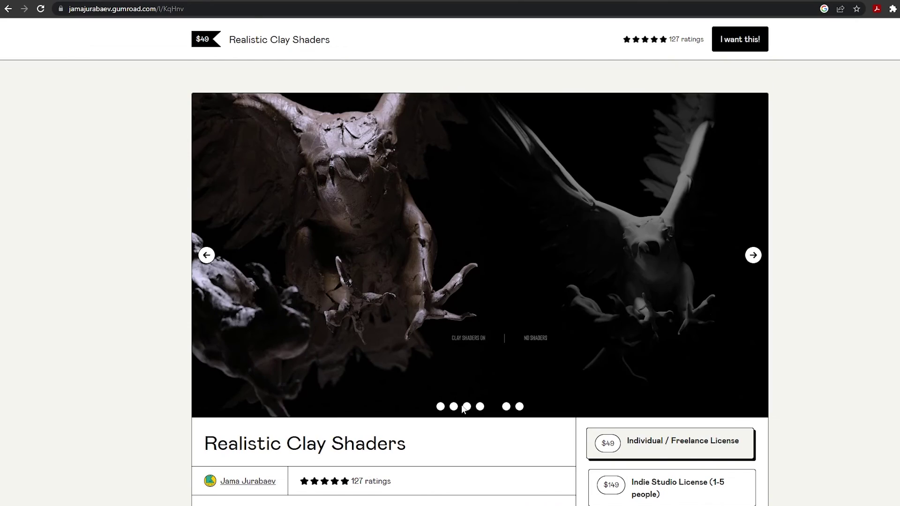
pyautogui.scroll(-8, 464, 410)
pyautogui.scroll(8, 433, 214)
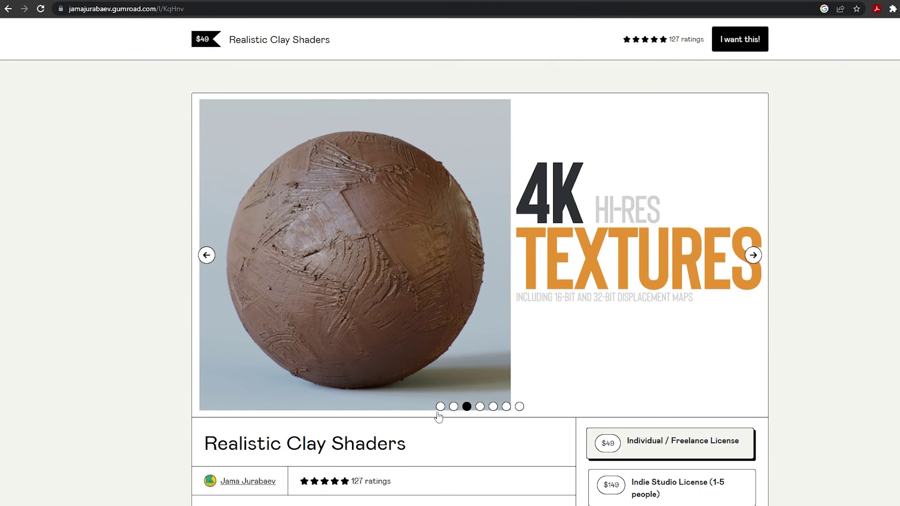
pyautogui.click(453, 407)
pyautogui.scroll(-8, 454, 407)
pyautogui.scroll(8, 448, 333)
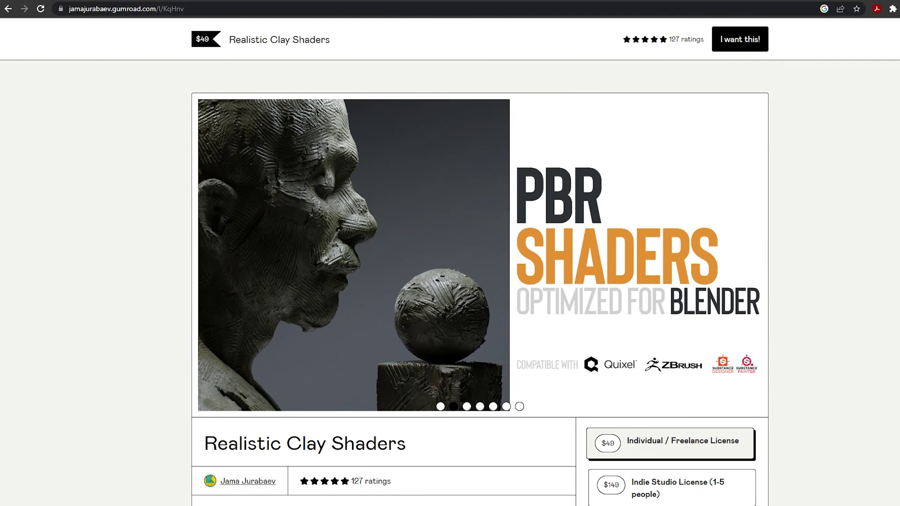
# Switch to the tutorial creator's YouTube channel and look through its featured video and Houdini Houdono simulation tutorials.
pyautogui.click(553, 1)
pyautogui.click(14, 440)
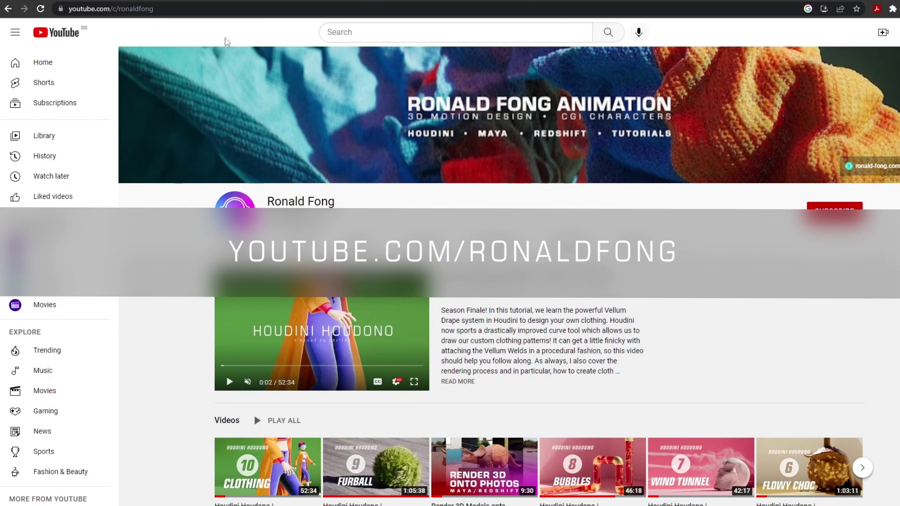
pyautogui.click(117, 8)
pyautogui.click(186, 8)
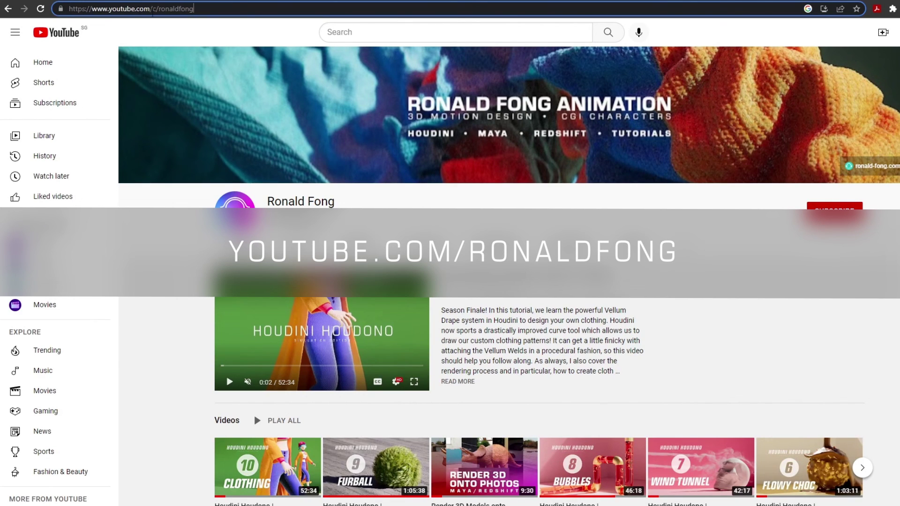
pyautogui.scroll(-5, 455, 308)
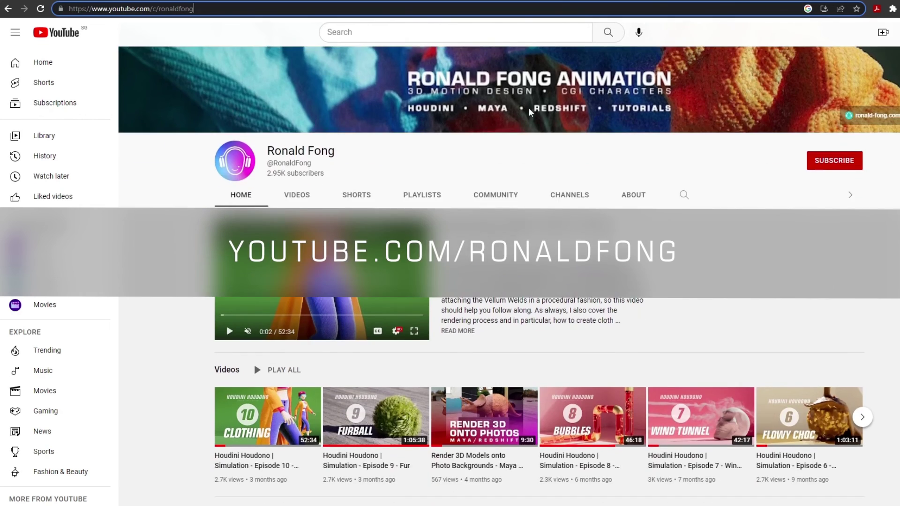
pyautogui.scroll(3, 455, 307)
pyautogui.scroll(-1, 455, 307)
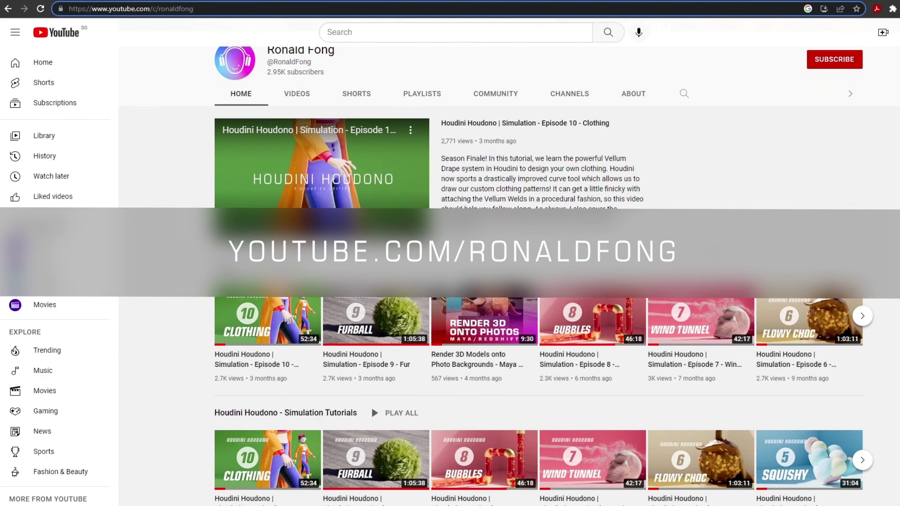
pyautogui.click(677, 126)
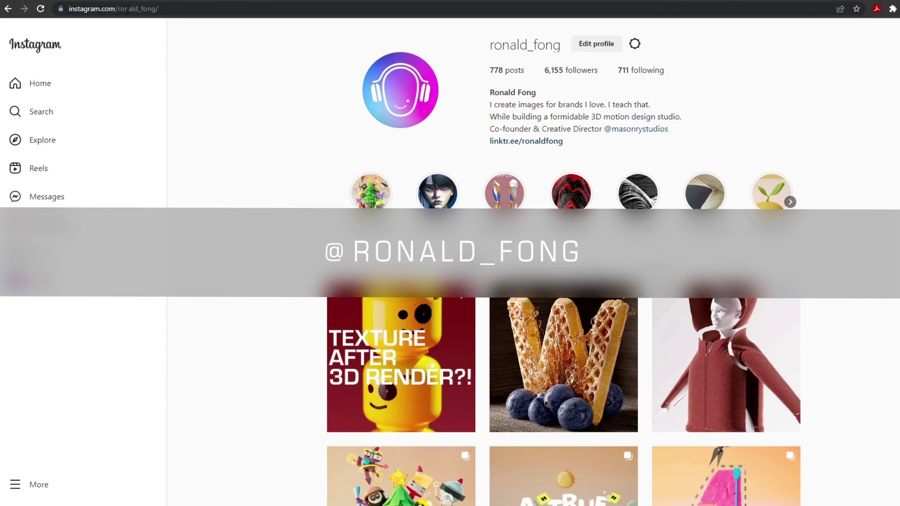
# Browse the creator's Instagram posts and open the post about the "A True Storey" film.
pyautogui.scroll(-5, 563, 281)
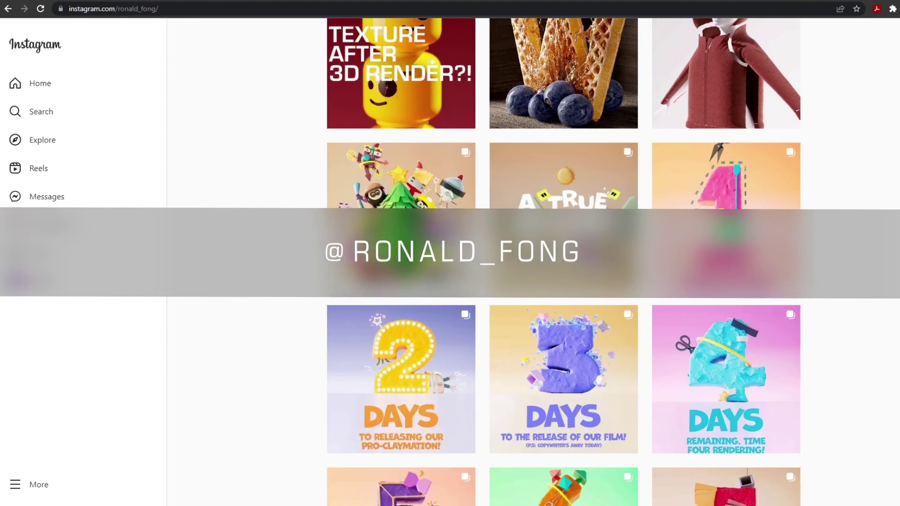
pyautogui.scroll(5, 556, 211)
pyautogui.scroll(-5, 555, 187)
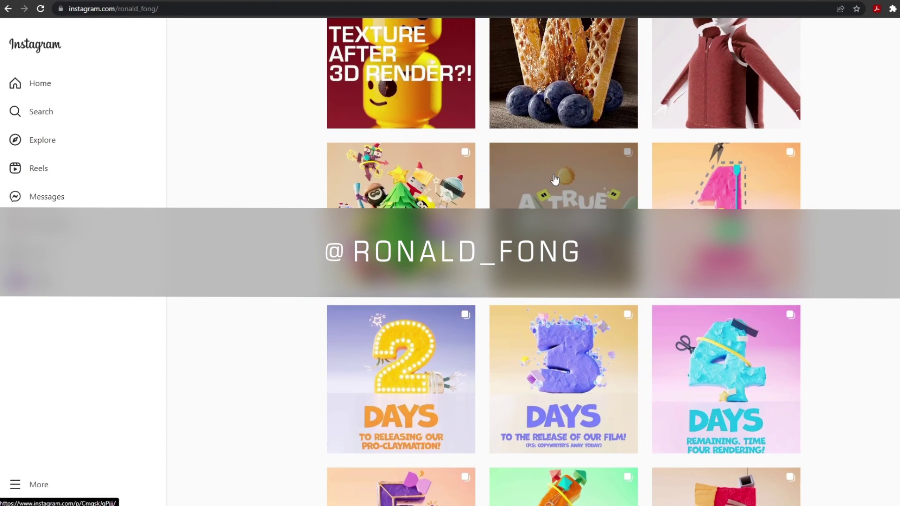
pyautogui.click(586, 188)
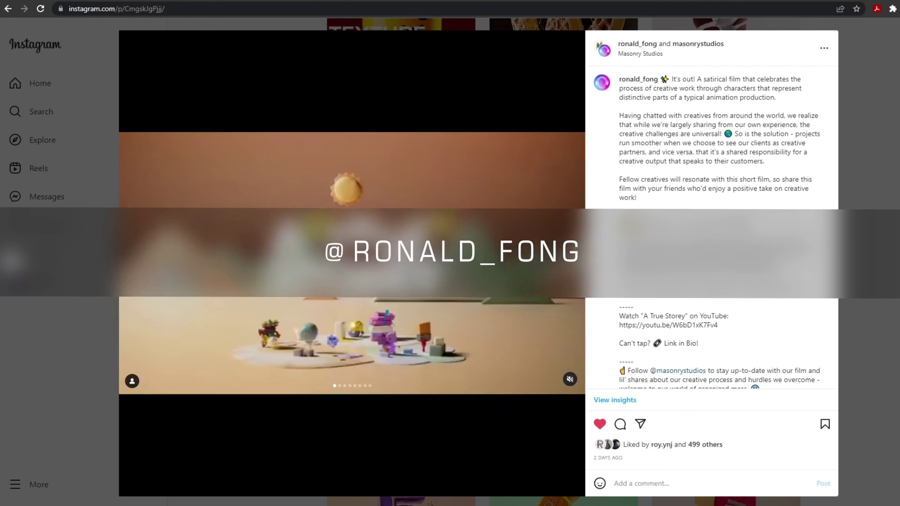